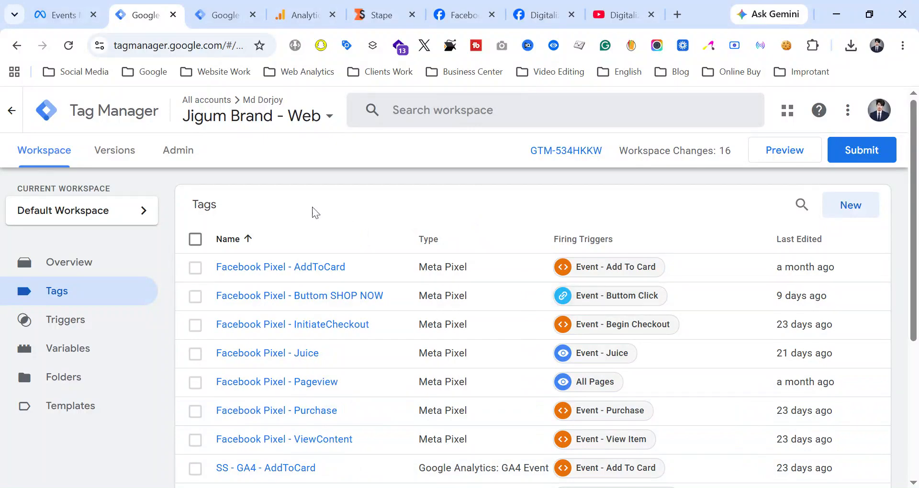
# Review the tag lists of the Jigum Brand web and server containers, including each tag's type and firing trigger.
pyautogui.scroll(-5, 330, 229)
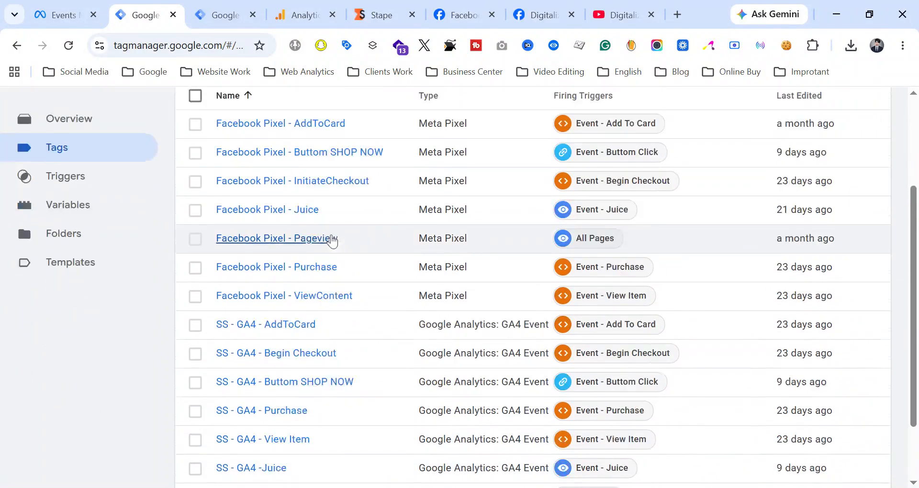
pyautogui.scroll(5, 359, 314)
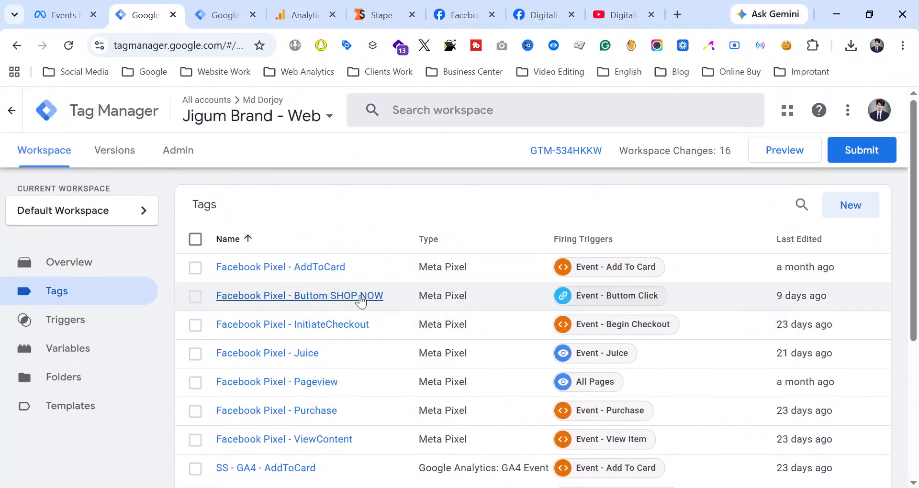
pyautogui.scroll(-5, 360, 301)
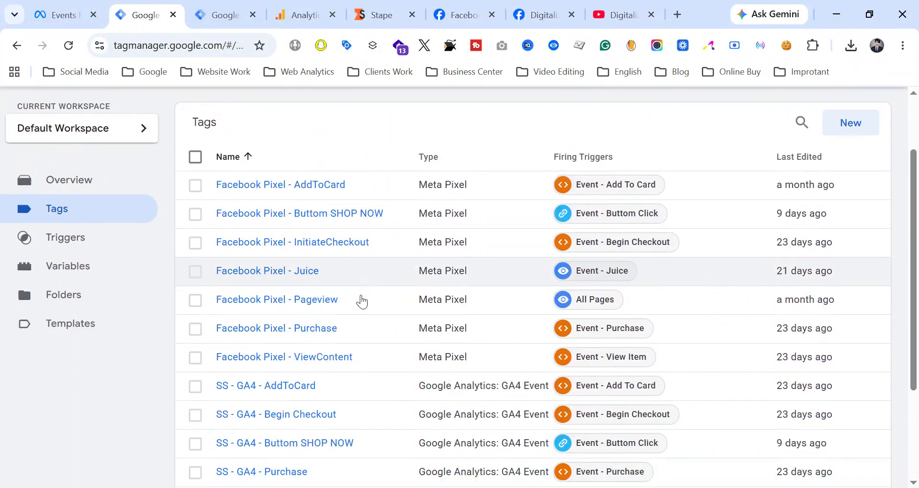
pyautogui.scroll(5, 339, 349)
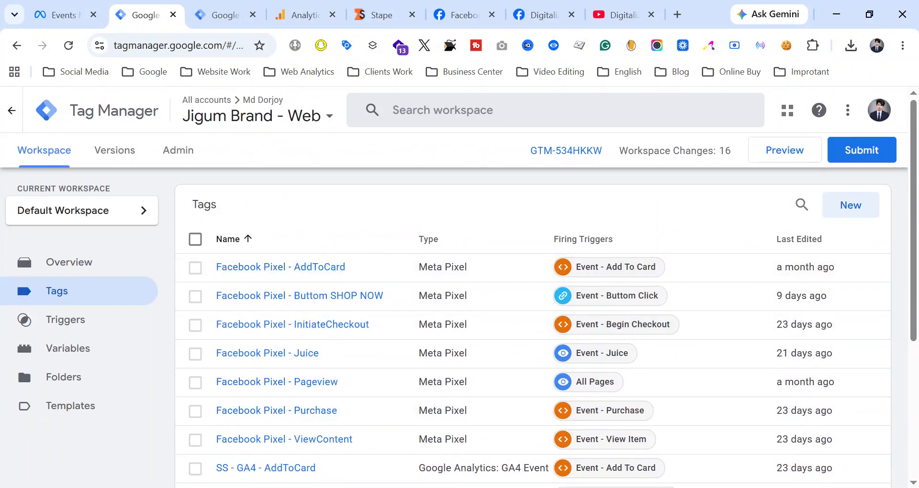
pyautogui.click(220, 12)
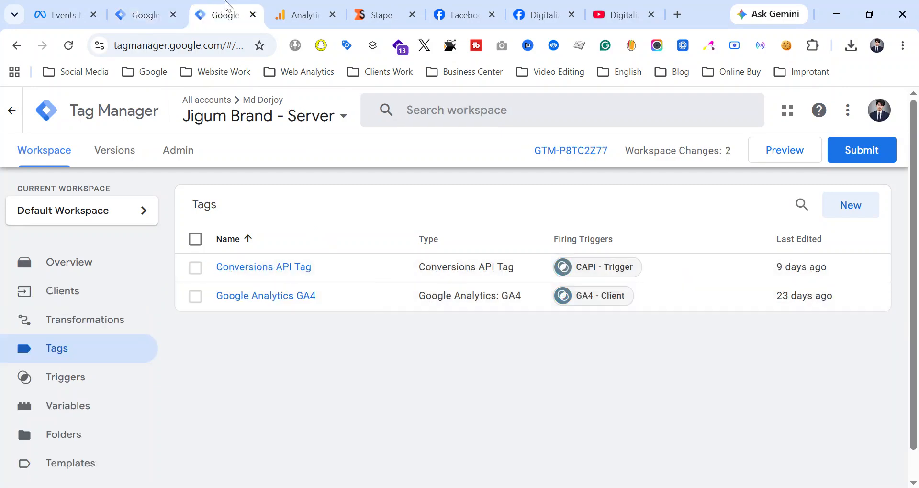
pyautogui.click(160, 7)
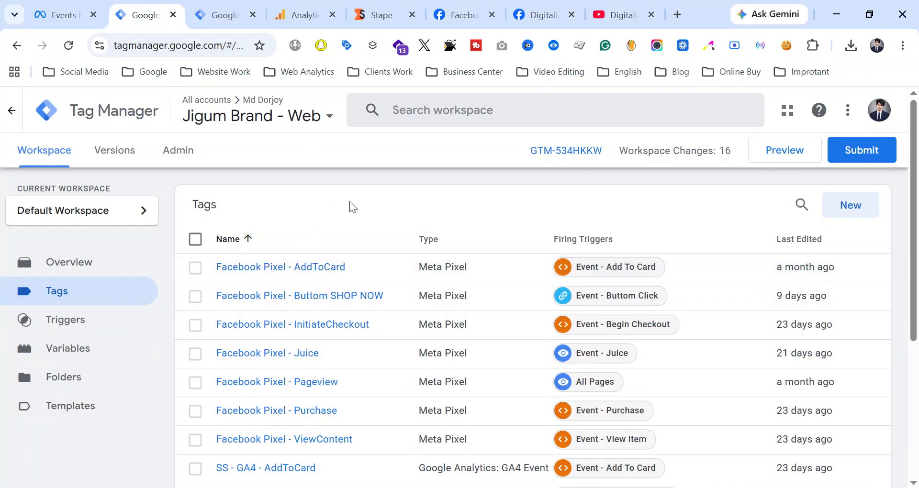
pyautogui.scroll(-3, 316, 322)
pyautogui.scroll(3, 308, 353)
pyautogui.click(220, 14)
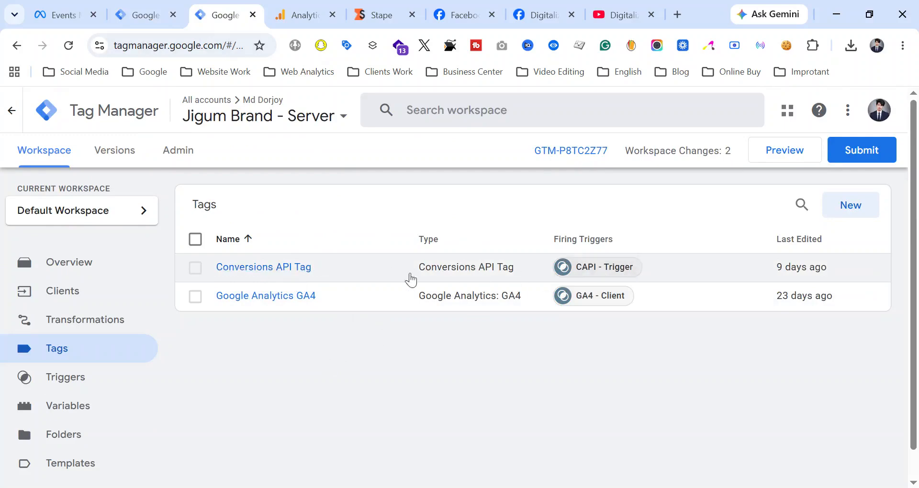
# Switch to Google Analytics and open DebugView for the Jigum Brand property.
pyautogui.click(305, 19)
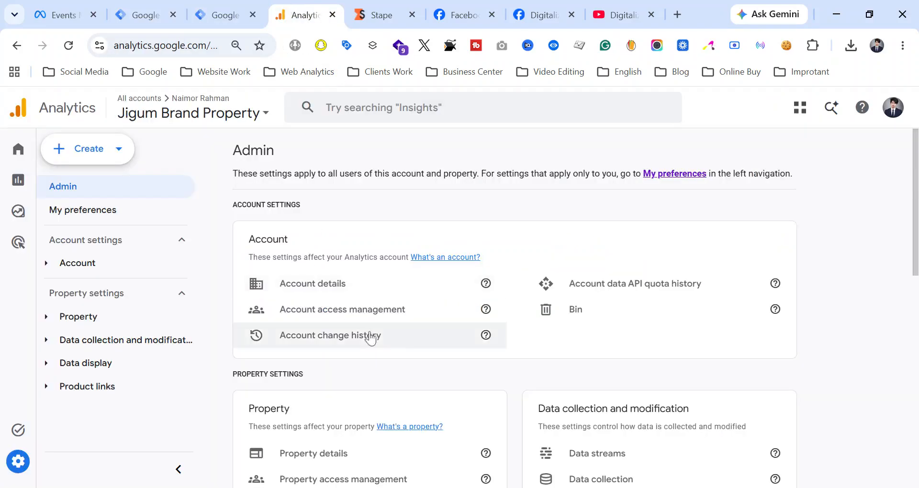
pyautogui.scroll(-2, 420, 370)
pyautogui.scroll(-8, 420, 370)
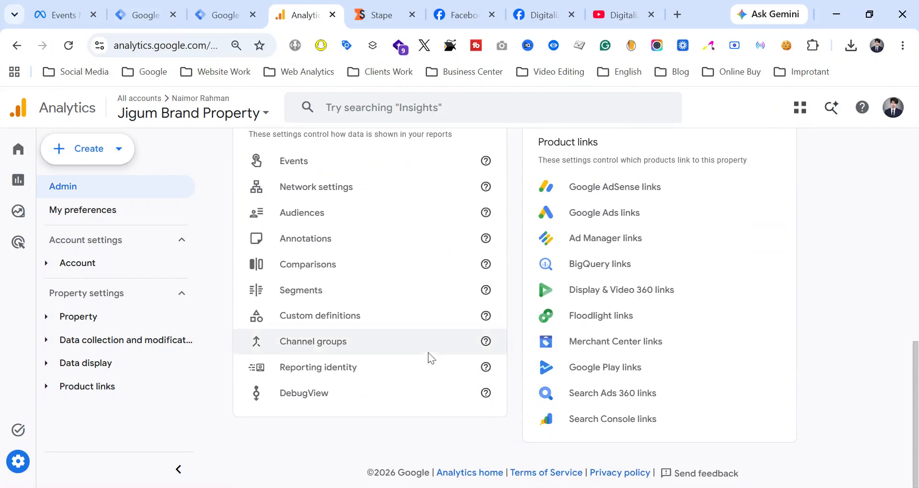
pyautogui.click(365, 383)
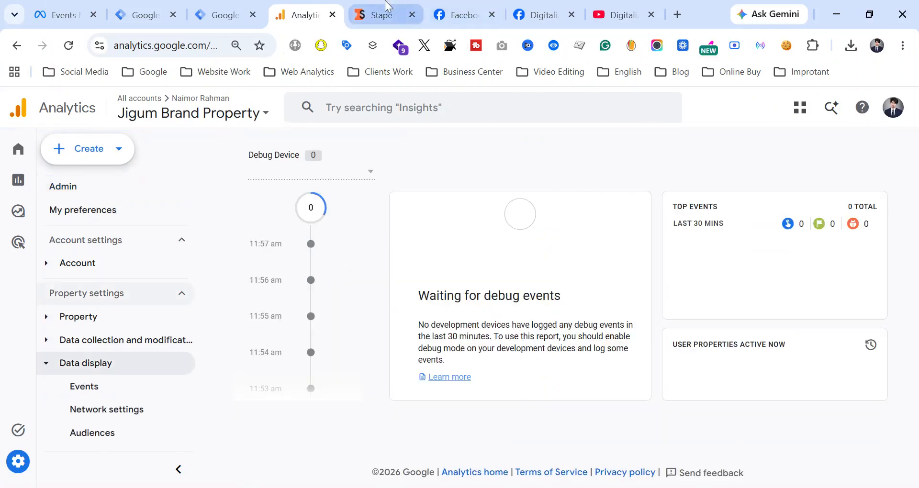
# Switch to Stape to view the Jigum Brand Container settings, and return to the Analytics DebugView.
pyautogui.click(381, 15)
pyautogui.scroll(-4, 464, 230)
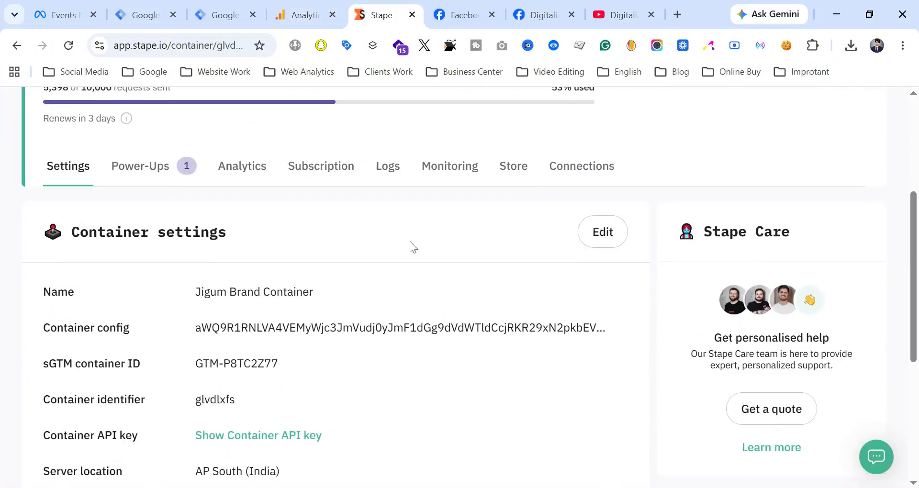
pyautogui.click(275, 19)
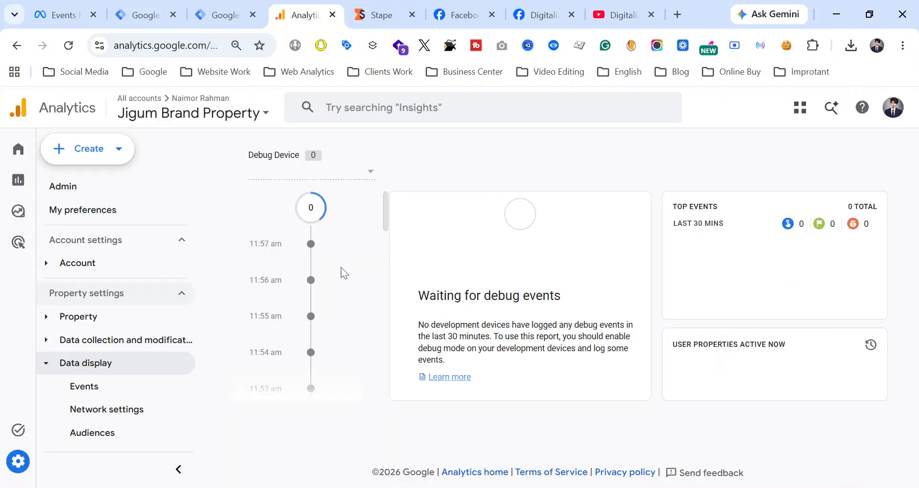
# Return to the Tag Manager web container and look through its Facebook Pixel and SS - GA4 tags.
pyautogui.click(234, 6)
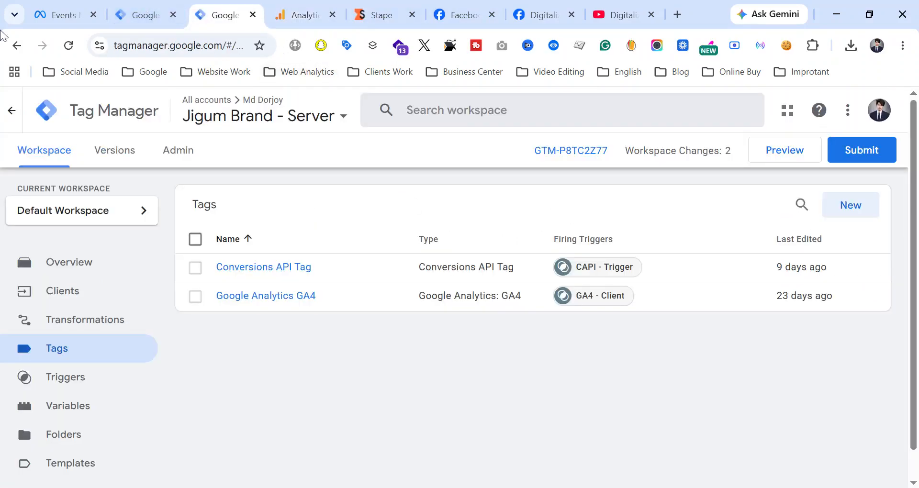
pyautogui.click(181, 22)
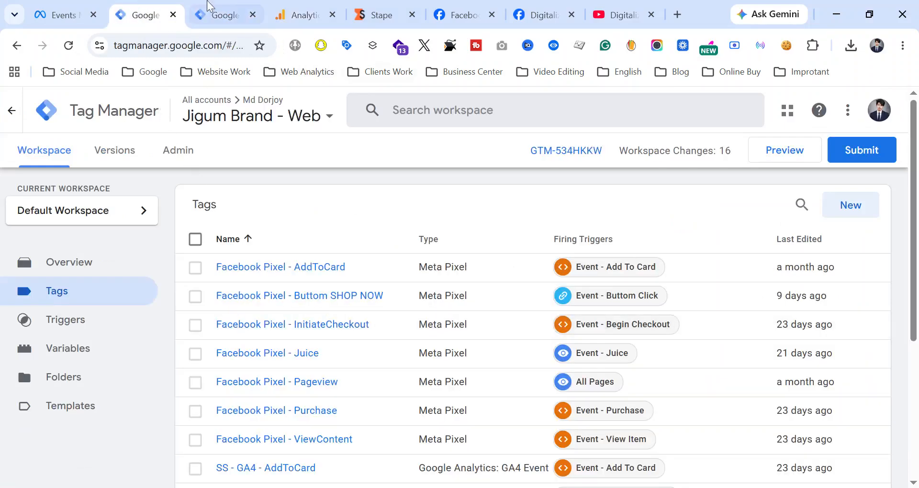
pyautogui.click(307, 14)
pyautogui.click(225, 14)
pyautogui.click(157, 12)
pyautogui.scroll(-1, 389, 331)
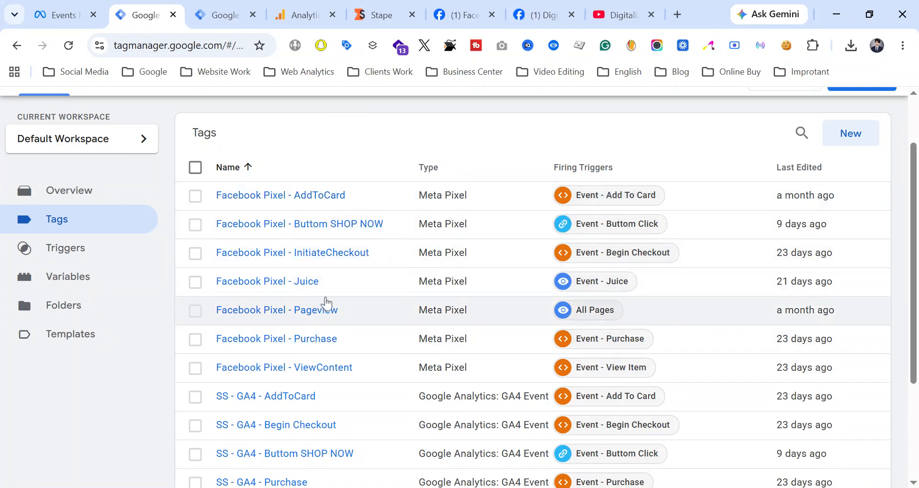
pyautogui.scroll(-3, 327, 303)
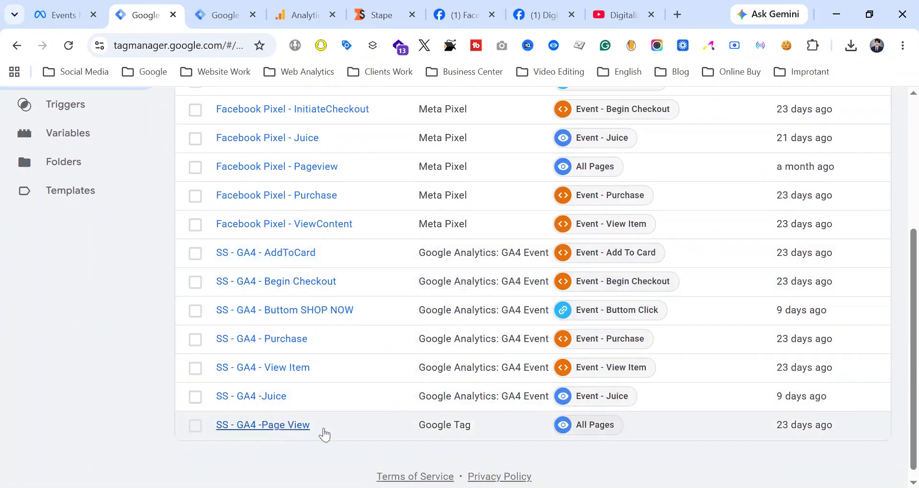
pyautogui.scroll(3, 297, 321)
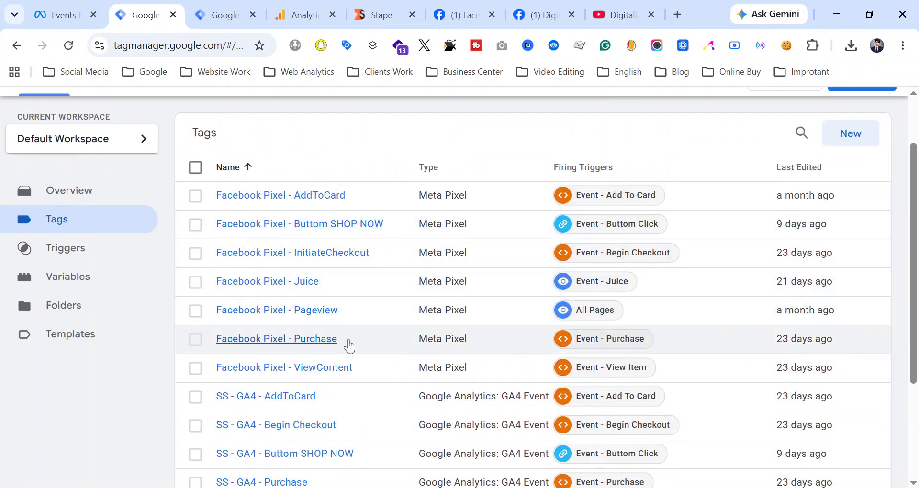
# Open the configuration of the Facebook Pixel - ViewContent tag and expand its Object Properties.
pyautogui.click(312, 369)
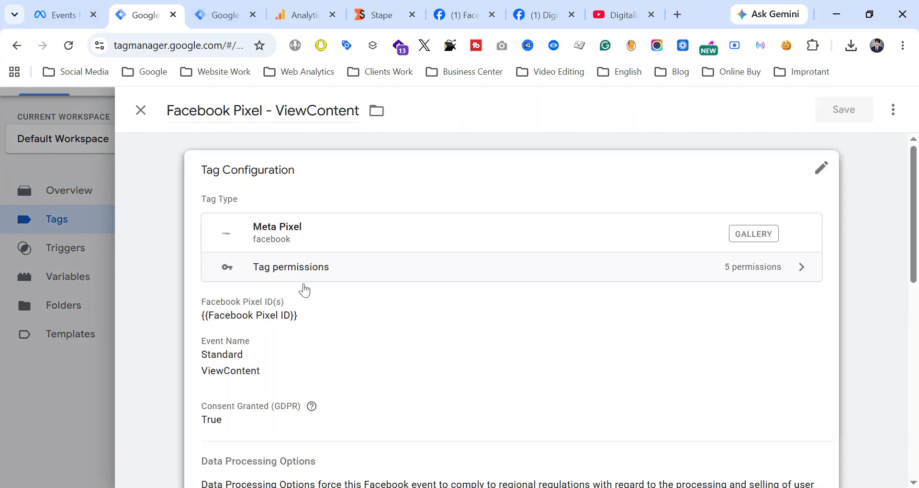
pyautogui.click(305, 289)
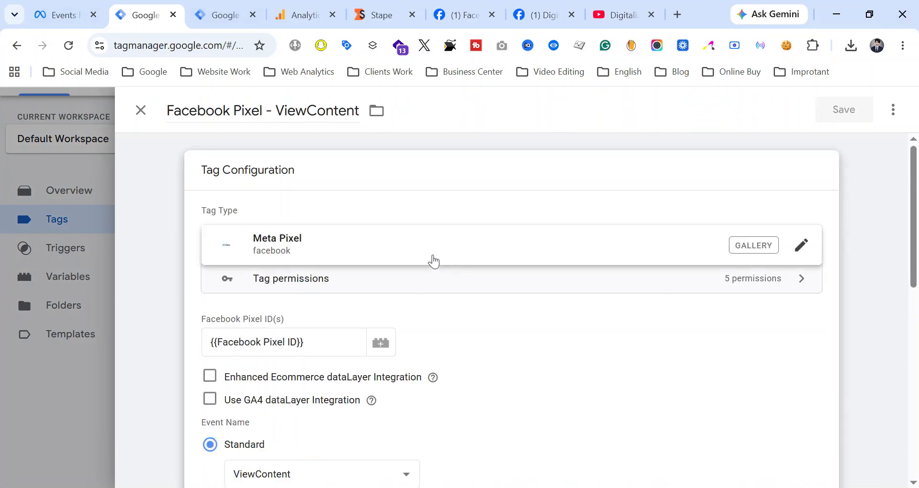
pyautogui.scroll(-3, 431, 306)
pyautogui.click(332, 198)
pyautogui.scroll(-2, 389, 342)
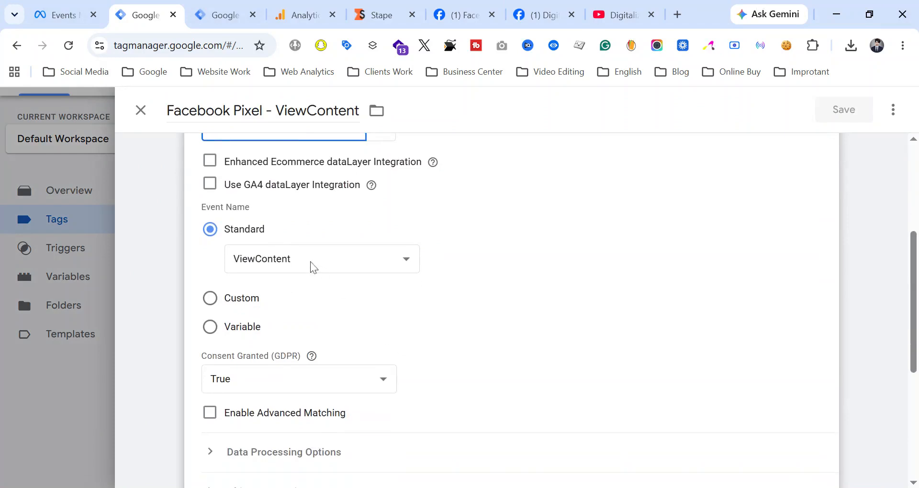
pyautogui.scroll(-5, 443, 302)
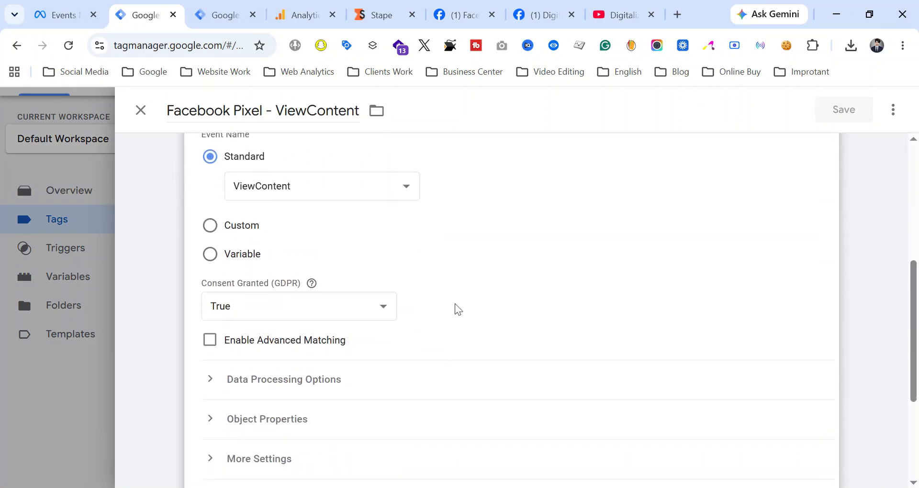
pyautogui.click(299, 273)
pyautogui.scroll(-3, 472, 297)
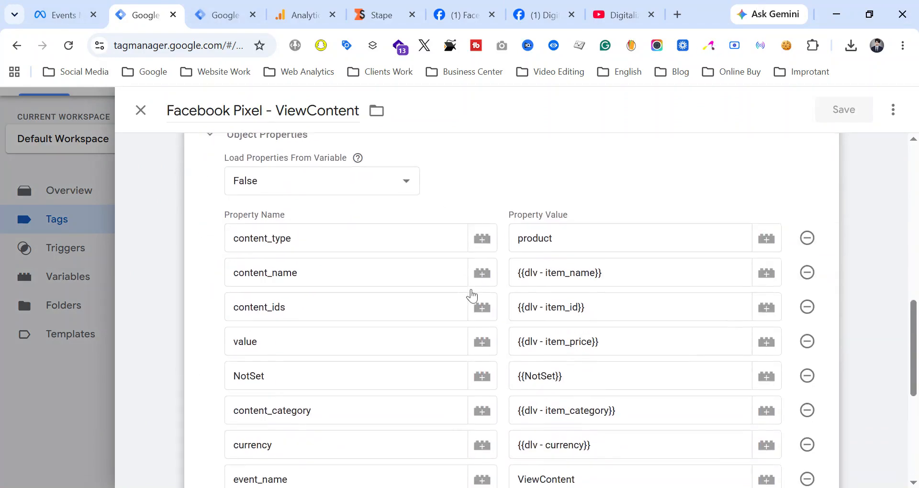
# Examine the ViewContent tag's object properties from content_type to event_name and their assigned values.
pyautogui.moveTo(295, 237); pyautogui.dragTo(199, 230)
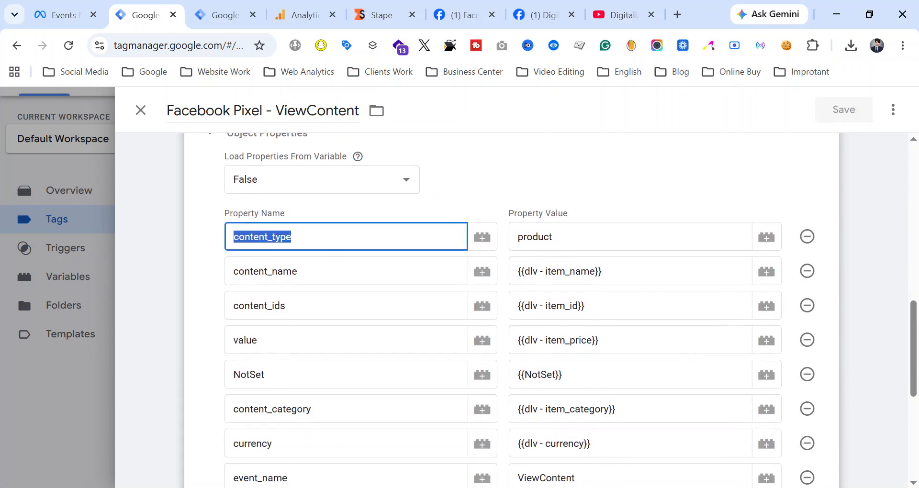
pyautogui.moveTo(294, 272); pyautogui.dragTo(226, 269)
pyautogui.moveTo(294, 306); pyautogui.dragTo(226, 305)
pyautogui.click(287, 341)
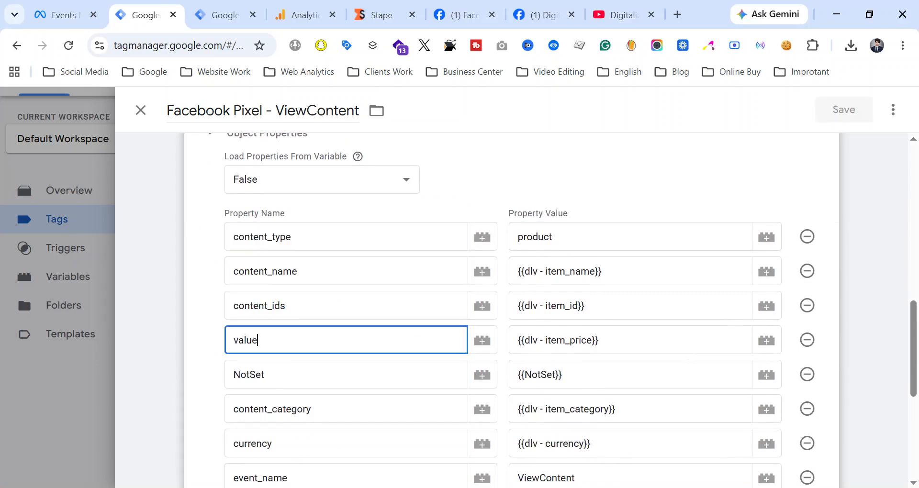
pyautogui.click(287, 375)
pyautogui.scroll(-1, 287, 375)
pyautogui.moveTo(321, 338); pyautogui.dragTo(195, 349)
pyautogui.moveTo(276, 372); pyautogui.dragTo(227, 372)
pyautogui.click(291, 406)
pyautogui.moveTo(290, 406); pyautogui.dragTo(225, 411)
pyautogui.click(291, 406)
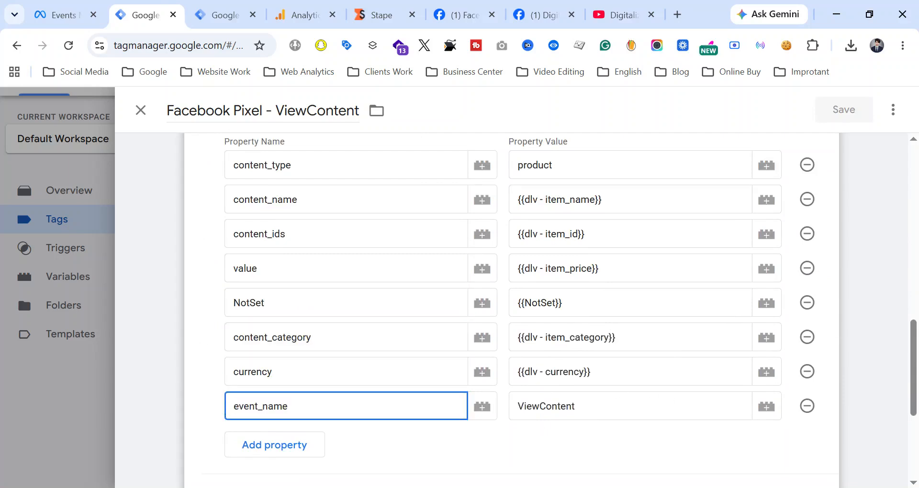
pyautogui.moveTo(577, 406); pyautogui.dragTo(514, 408)
pyautogui.click(579, 407)
pyautogui.click(293, 407)
pyautogui.scroll(3, 287, 318)
pyautogui.scroll(-7, 287, 319)
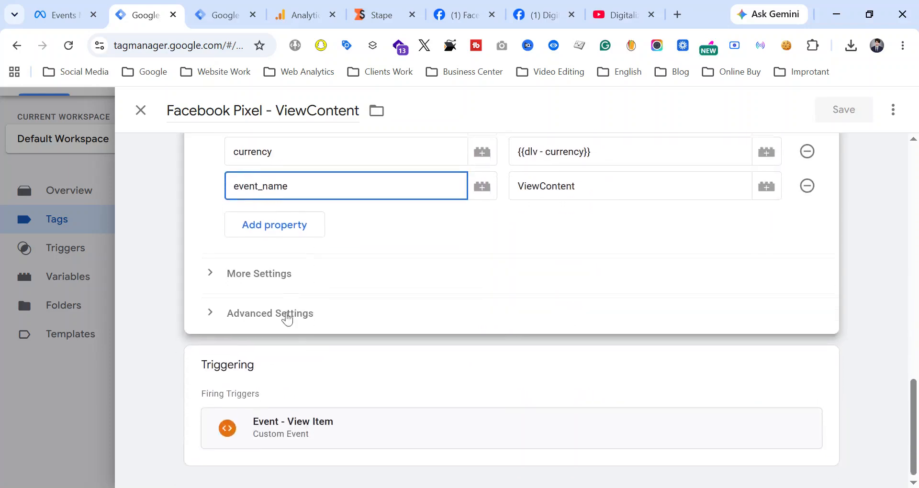
# Inspect the event name of the ViewContent tag's Event - View Item trigger, and close the trigger and tag.
pyautogui.click(648, 441)
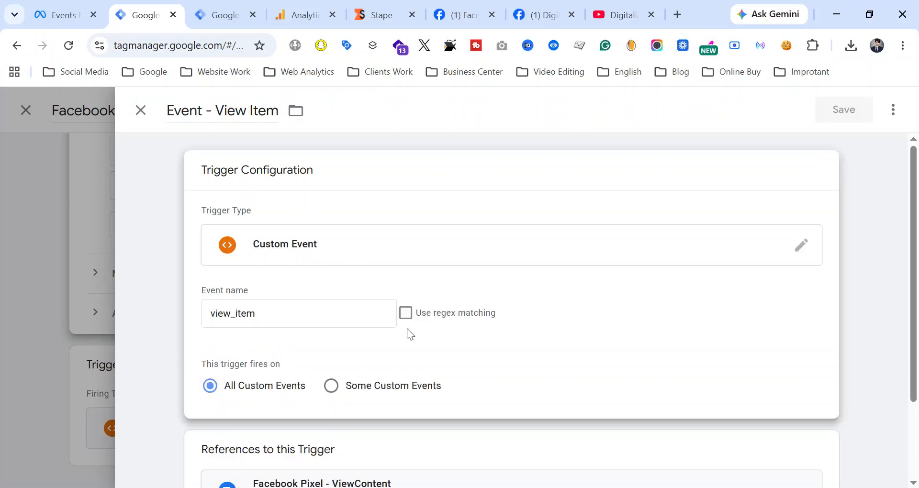
pyautogui.moveTo(278, 315); pyautogui.dragTo(196, 314)
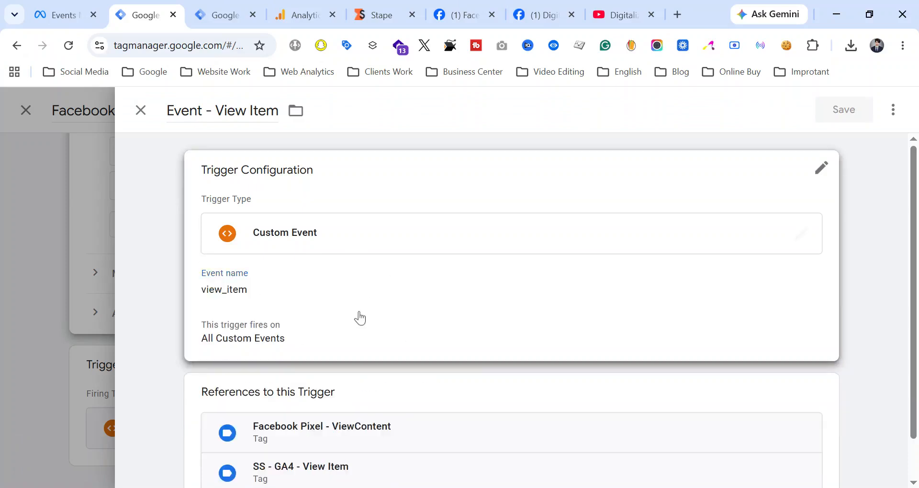
pyautogui.click(359, 316)
pyautogui.click(359, 316)
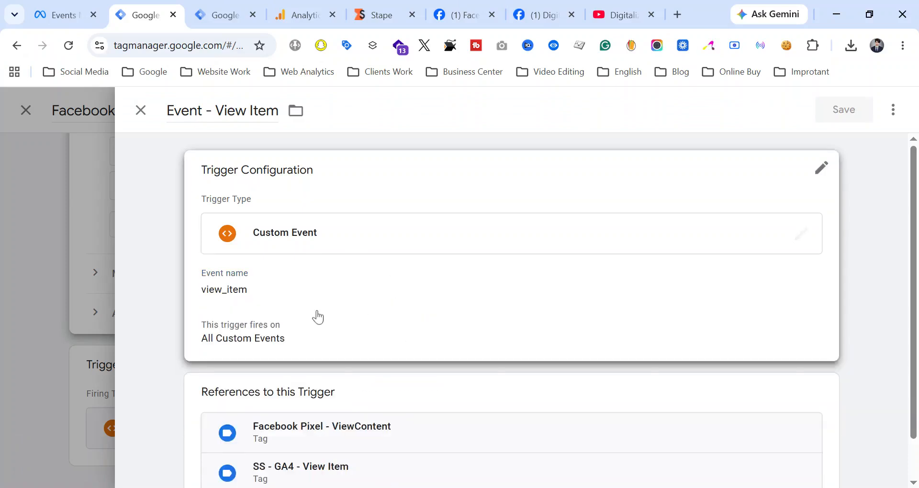
pyautogui.click(316, 316)
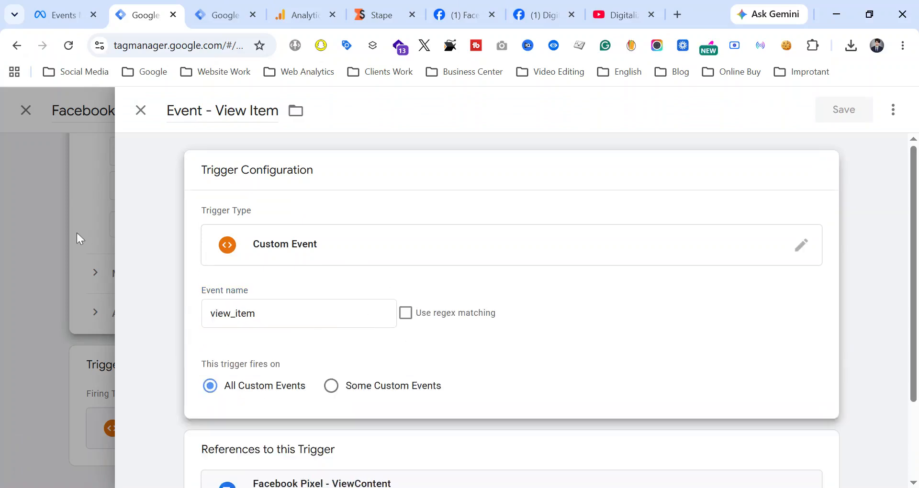
pyautogui.click(76, 233)
pyautogui.click(136, 109)
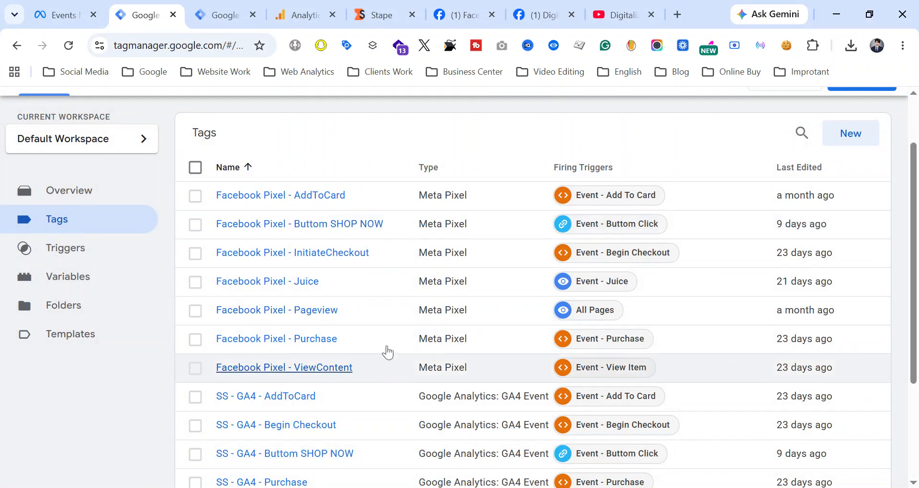
# Open the Facebook Pixel - InitiateCheckout tag's configuration and inspect its Facebook Pixel ID and standard event name.
pyautogui.click(311, 256)
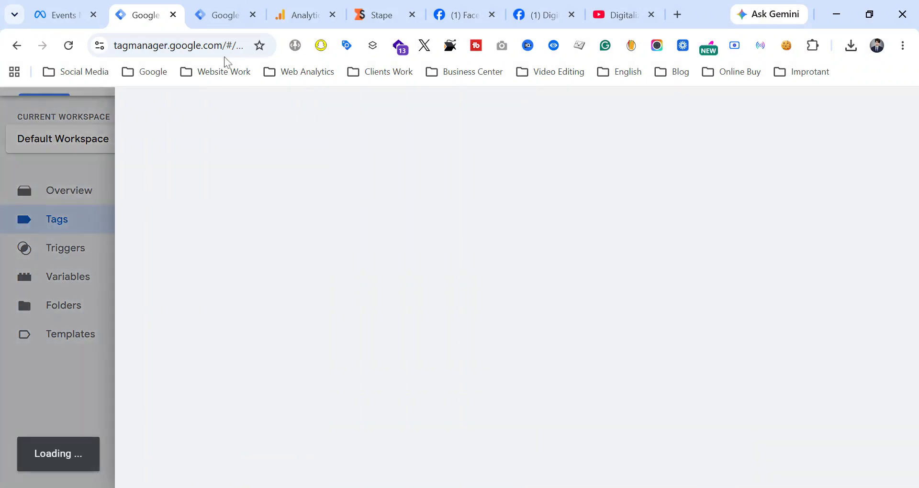
pyautogui.scroll(-2, 341, 308)
pyautogui.scroll(-3, 417, 316)
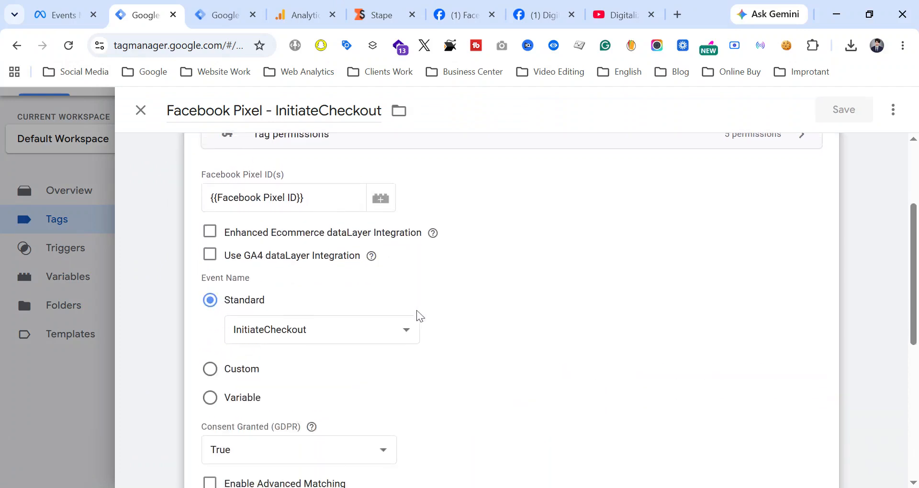
pyautogui.scroll(2, 404, 306)
pyautogui.moveTo(317, 199); pyautogui.dragTo(200, 197)
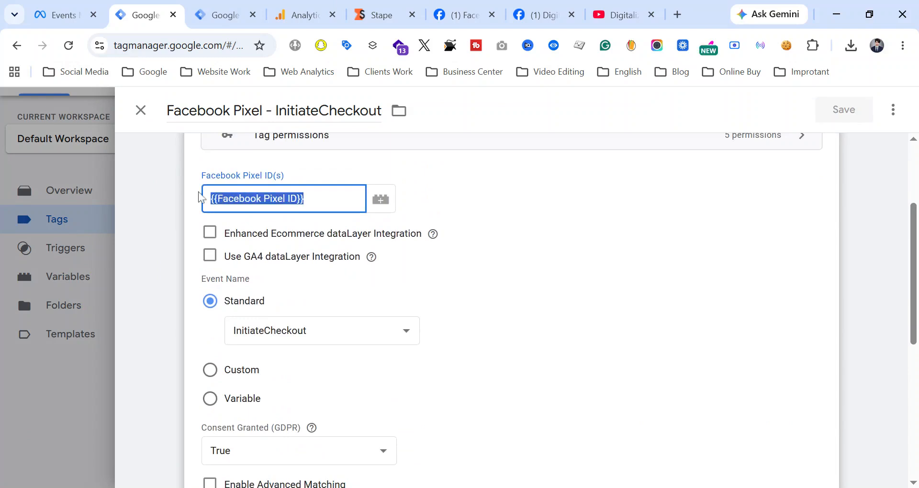
pyautogui.moveTo(316, 198); pyautogui.dragTo(176, 198)
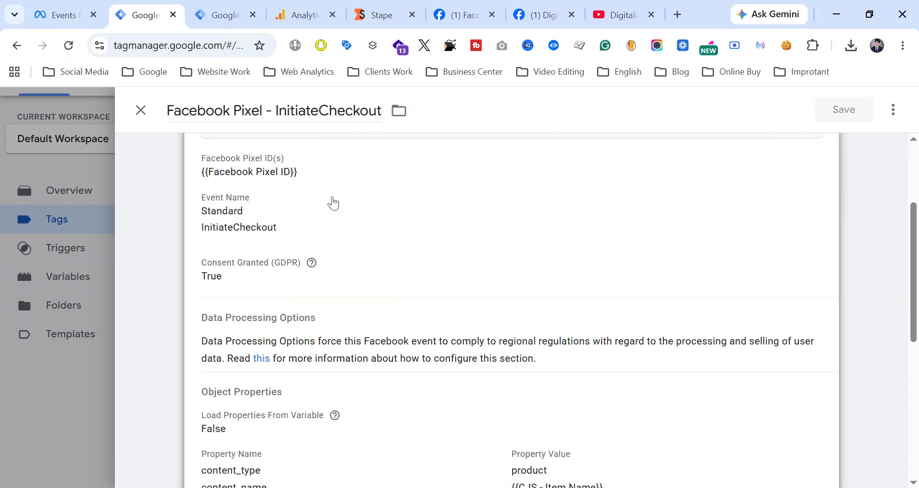
pyautogui.click(291, 180)
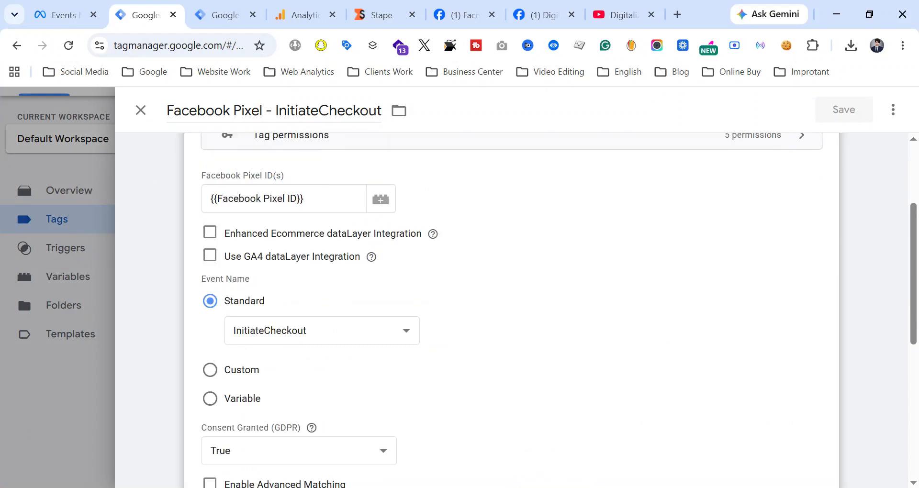
pyautogui.click(286, 335)
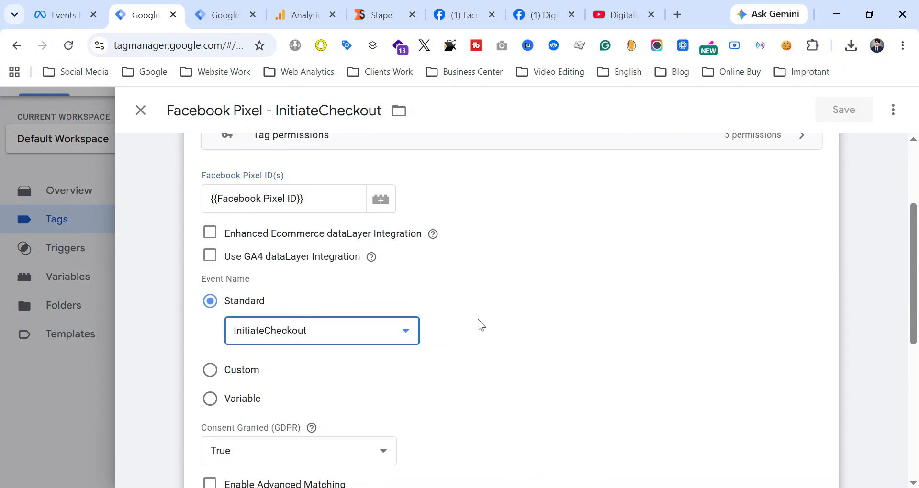
# Expand the InitiateCheckout tag's Object Properties and examine the property names, including content_type, content_name, content_ids and value.
pyautogui.scroll(-6, 461, 332)
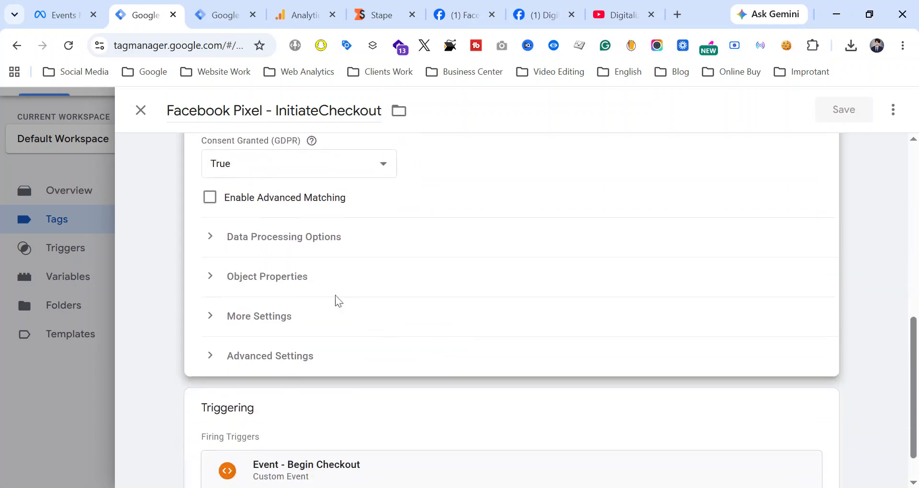
pyautogui.click(285, 277)
pyautogui.scroll(-3, 477, 334)
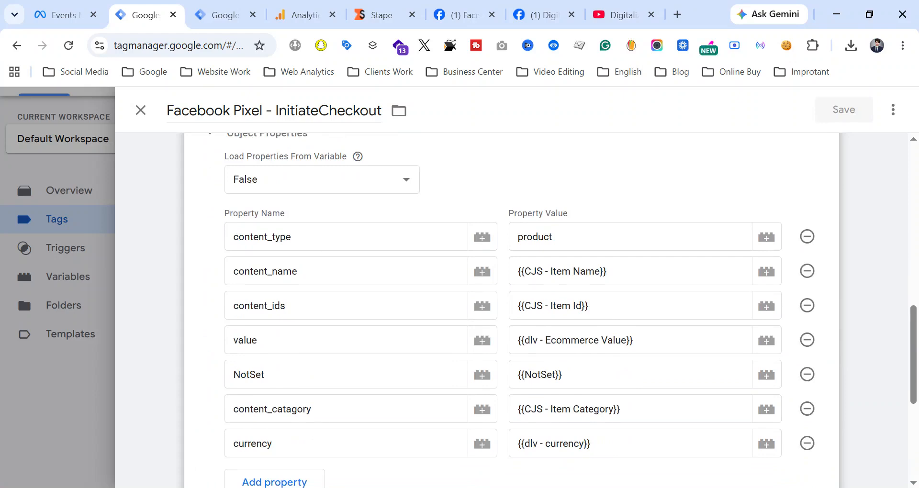
pyautogui.moveTo(305, 238); pyautogui.dragTo(198, 238)
pyautogui.moveTo(309, 272); pyautogui.dragTo(209, 268)
pyautogui.click(331, 306)
pyautogui.click(369, 341)
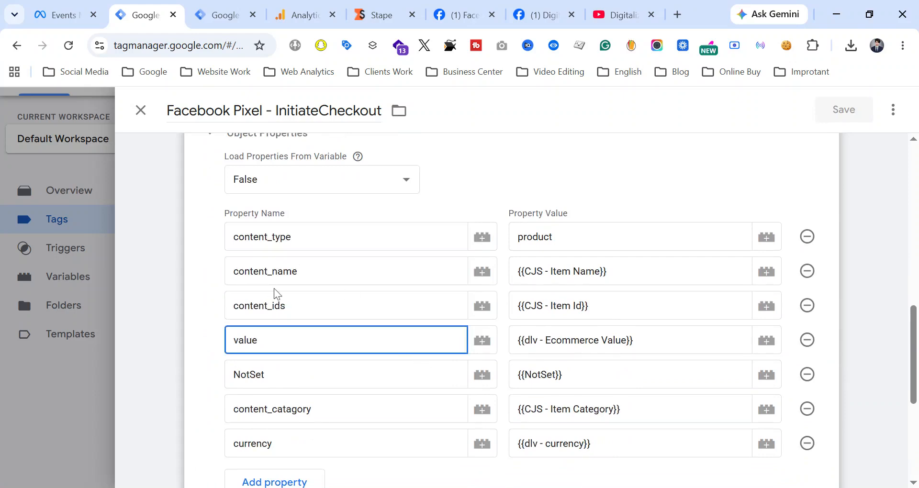
pyautogui.scroll(-3, 287, 298)
pyautogui.scroll(3, 287, 298)
pyautogui.doubleClick(307, 272)
pyautogui.click(309, 272)
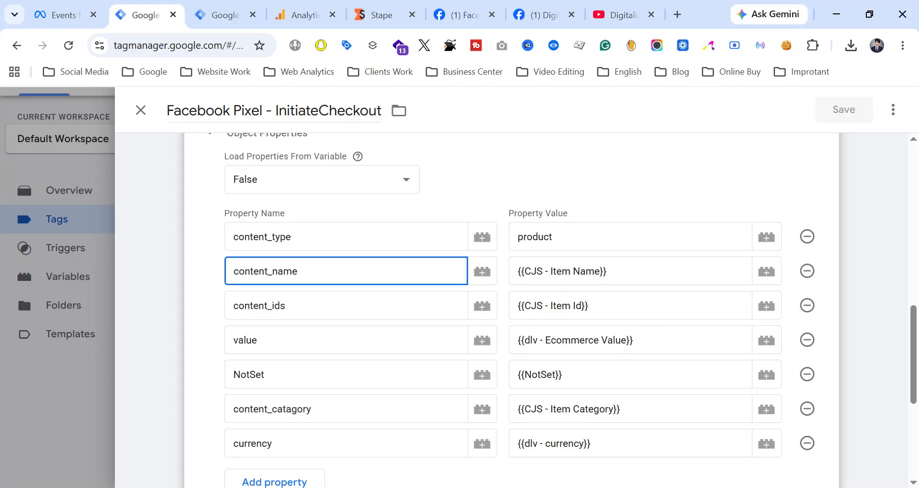
# Check the InitiateCheckout tag's title and the variable assigned to its content_name property.
pyautogui.moveTo(275, 111); pyautogui.dragTo(371, 111)
pyautogui.click(302, 273)
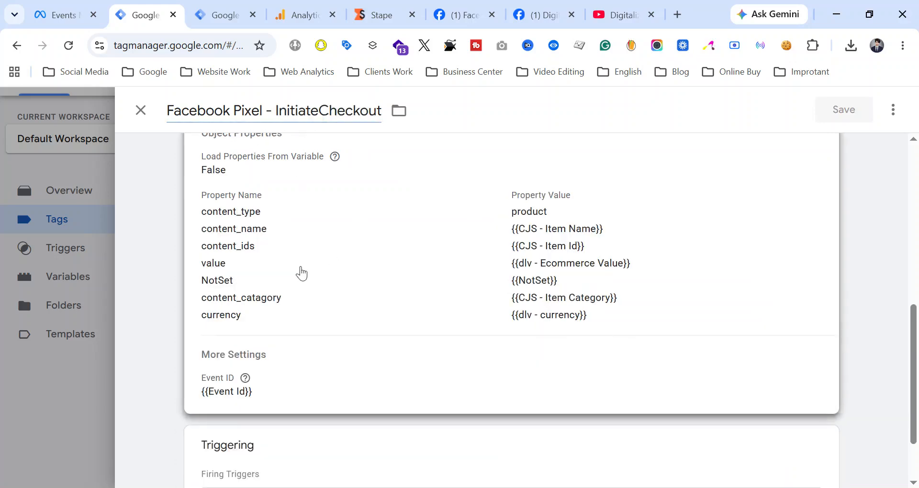
pyautogui.scroll(-2, 497, 355)
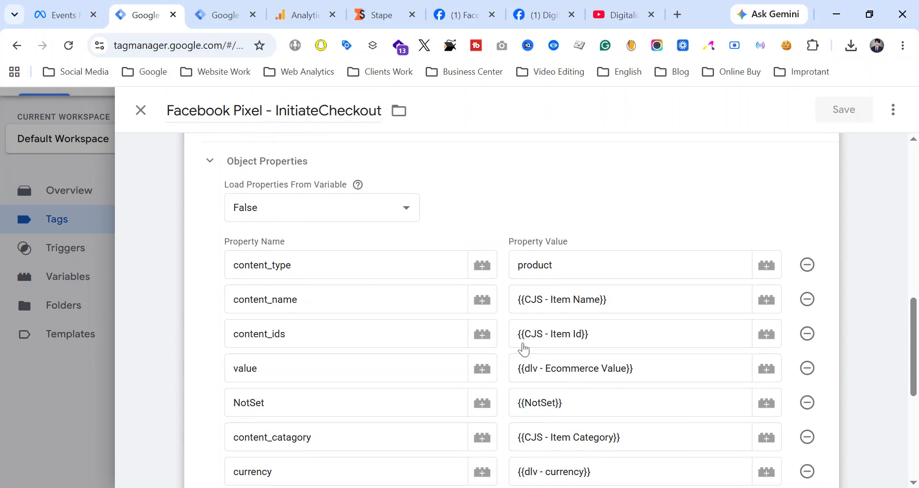
pyautogui.click(608, 300)
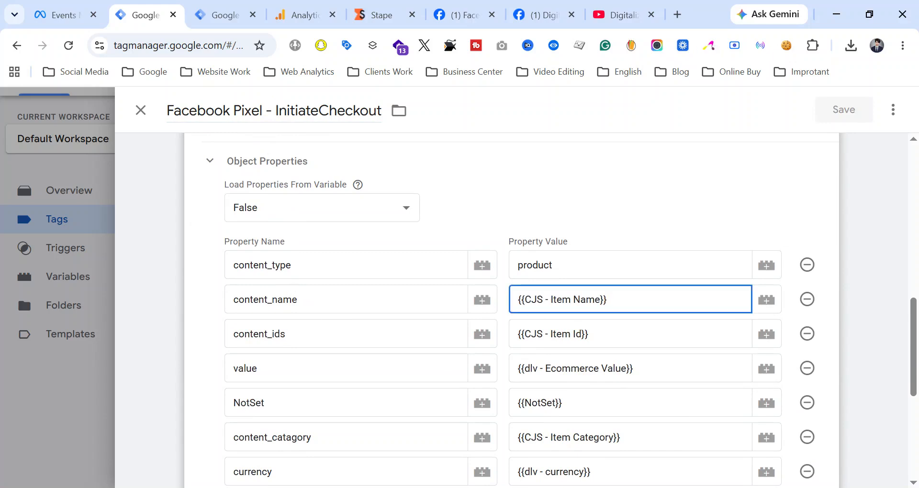
# Inspect the event name of the InitiateCheckout tag's Event - Begin Checkout trigger, and close the trigger and tag.
pyautogui.scroll(-6, 601, 318)
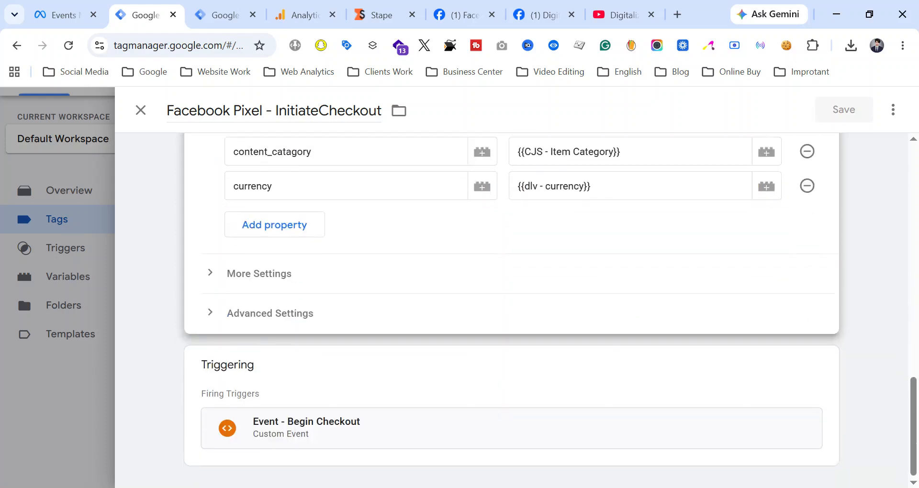
pyautogui.click(294, 424)
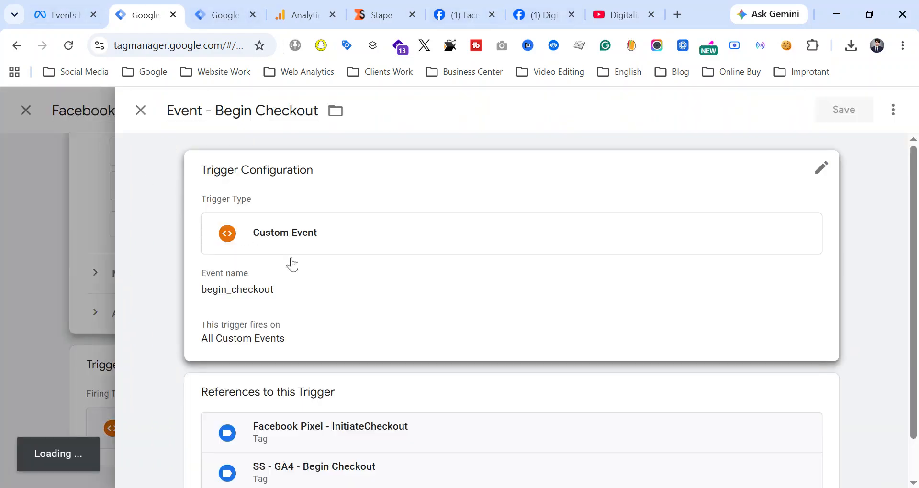
pyautogui.moveTo(289, 314); pyautogui.dragTo(228, 314)
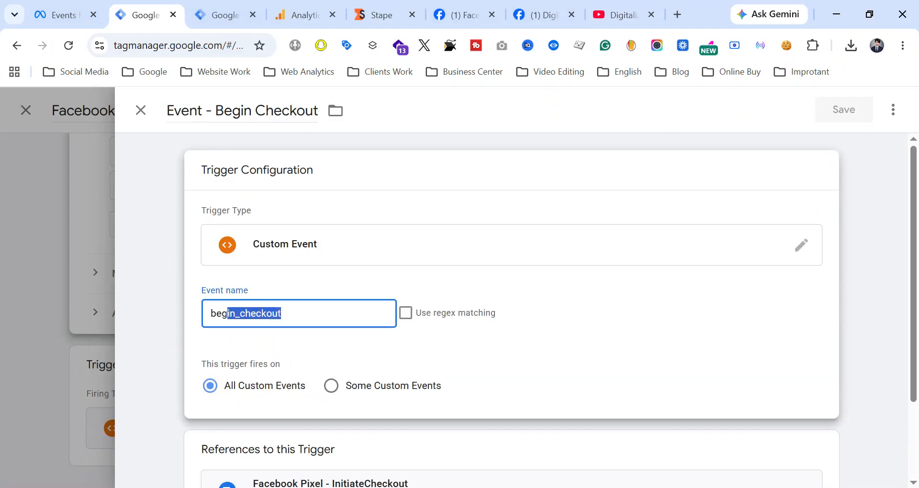
pyautogui.click(141, 110)
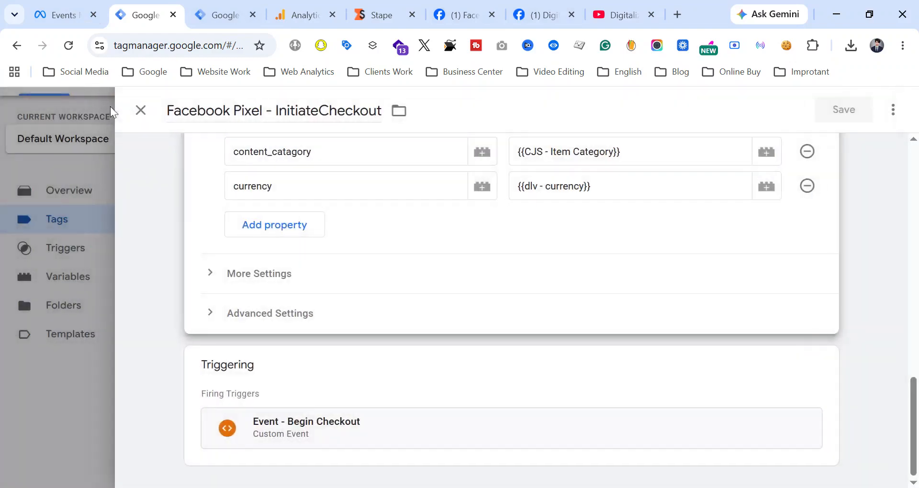
pyautogui.click(140, 111)
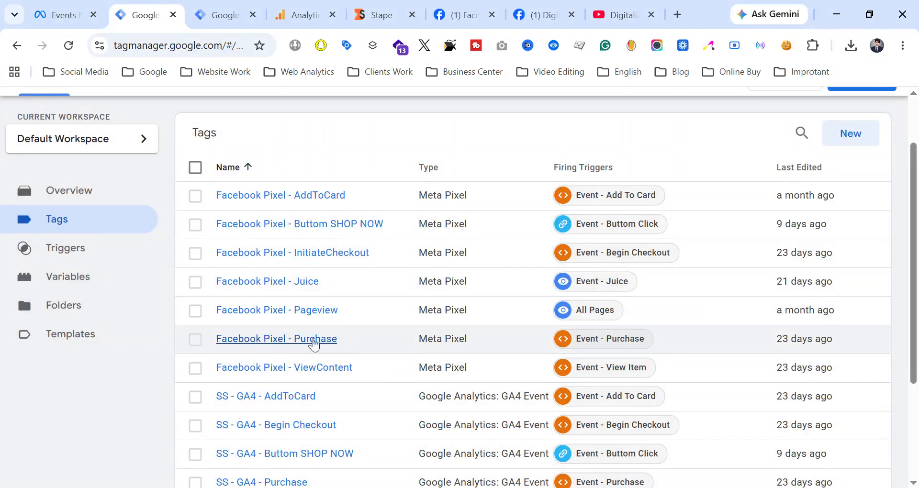
# Open the configuration of the Facebook Pixel - Purchase tag and expand its Object Properties.
pyautogui.click(290, 344)
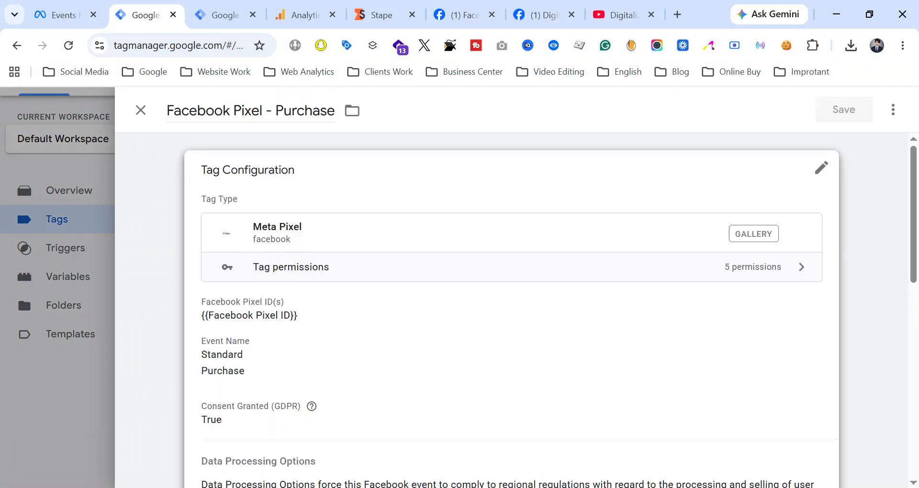
pyautogui.click(322, 331)
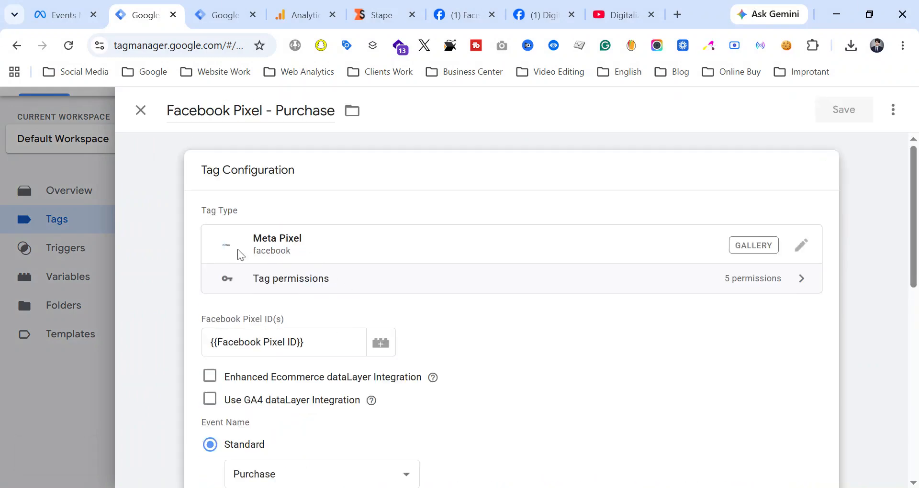
pyautogui.scroll(-2, 266, 224)
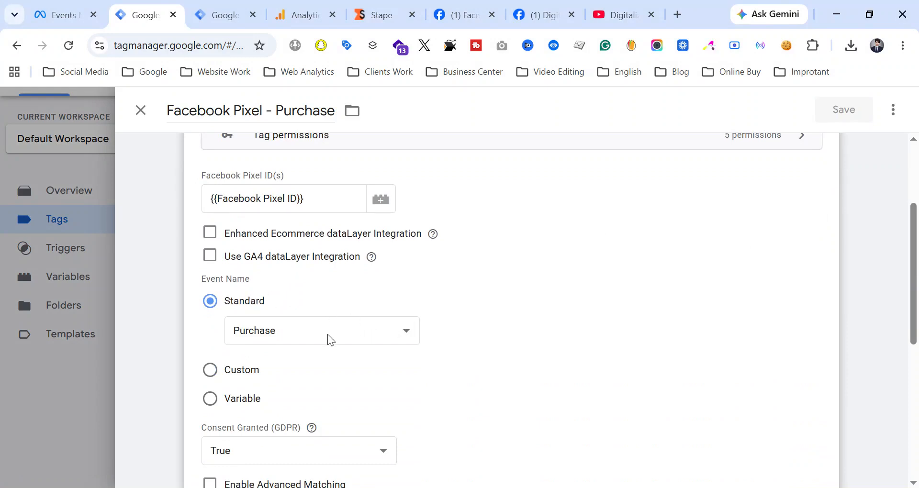
pyautogui.scroll(-5, 330, 340)
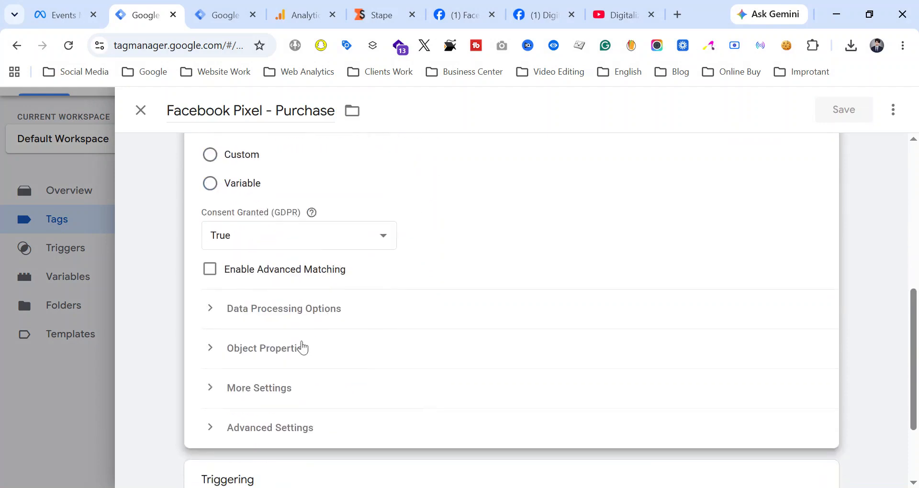
pyautogui.click(303, 349)
pyautogui.scroll(-5, 421, 334)
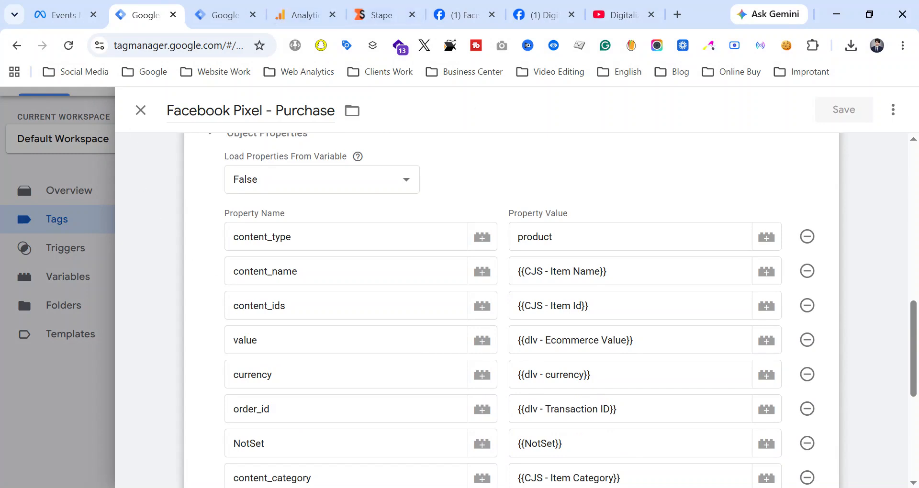
# Examine the Purchase tag's object properties from content_type to content_category, including order_id, and close the tag.
pyautogui.moveTo(293, 238); pyautogui.dragTo(235, 250)
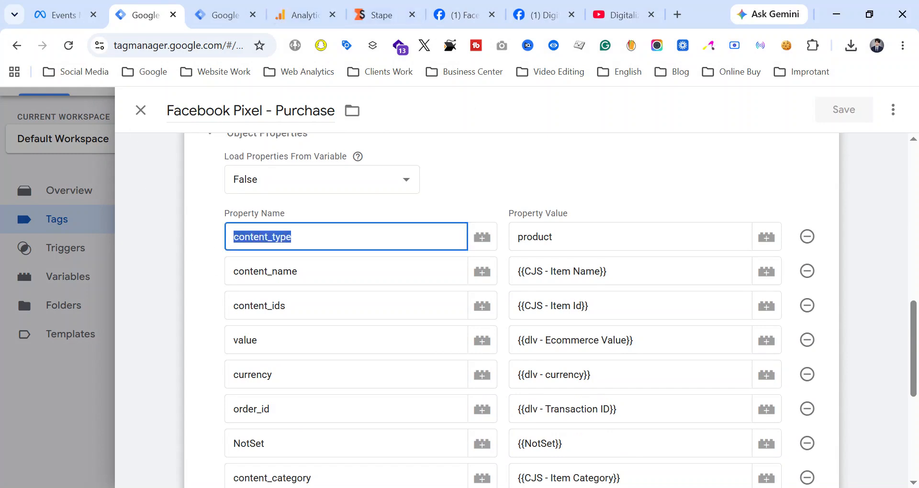
pyautogui.click(299, 272)
pyautogui.click(305, 306)
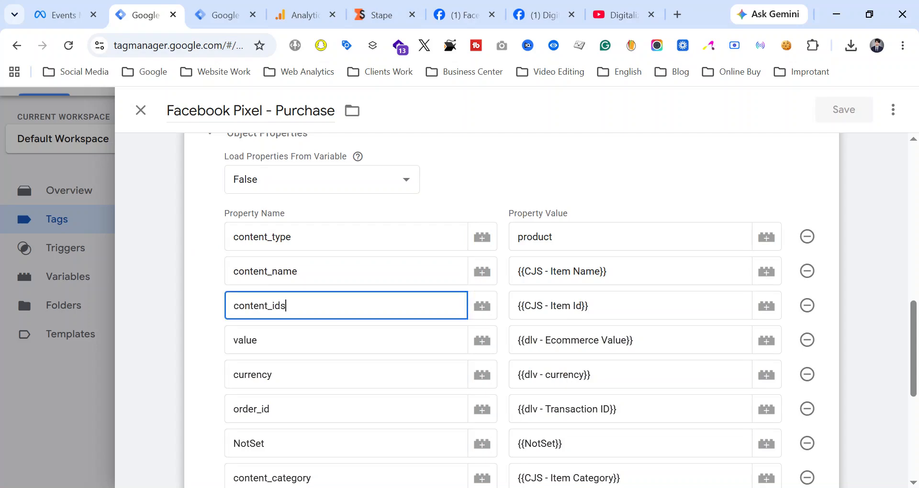
pyautogui.click(301, 340)
pyautogui.scroll(-1, 302, 340)
pyautogui.click(306, 338)
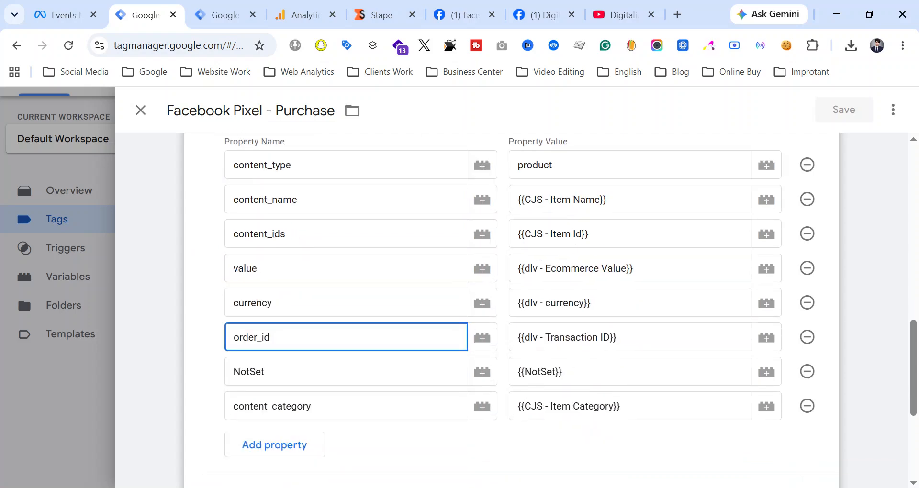
pyautogui.click(309, 372)
pyautogui.click(316, 406)
pyautogui.scroll(-3, 550, 402)
pyautogui.scroll(4, 554, 384)
pyautogui.scroll(-3, 346, 343)
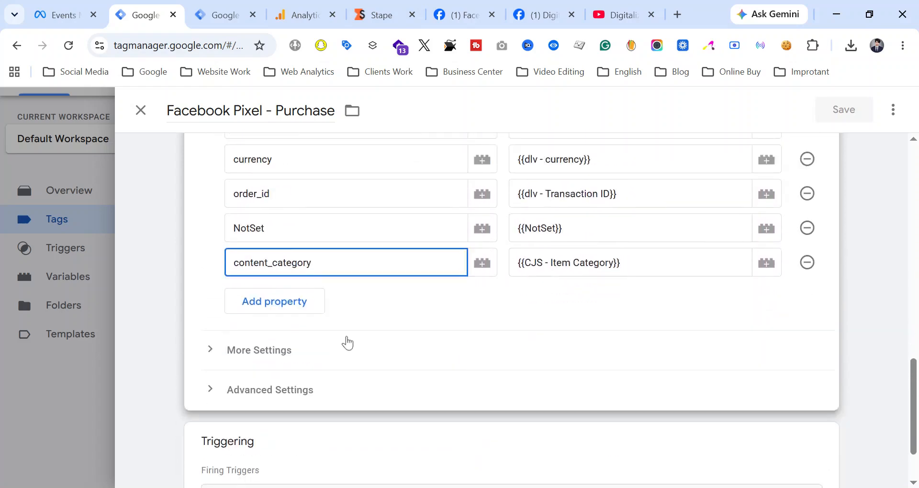
pyautogui.scroll(4, 268, 270)
pyautogui.click(144, 114)
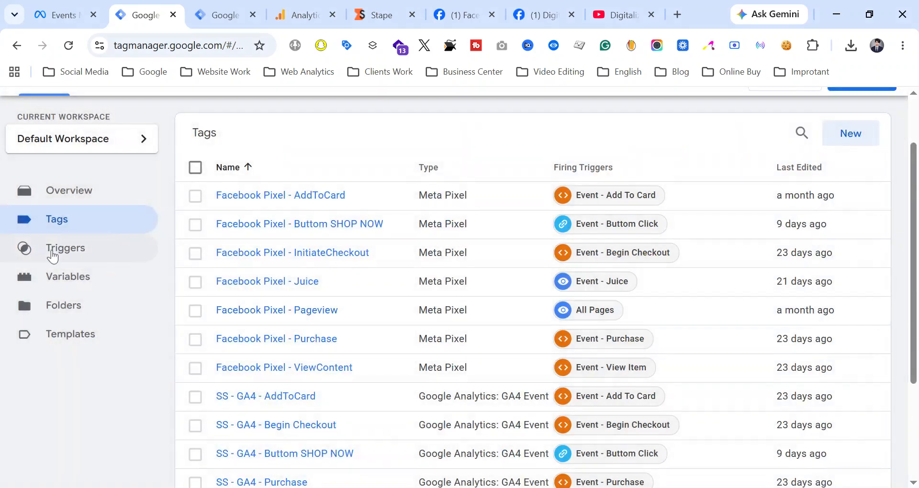
# Go to the web container's triggers, inspect the configuration of the Event - Purchase trigger, and close it.
pyautogui.click(52, 253)
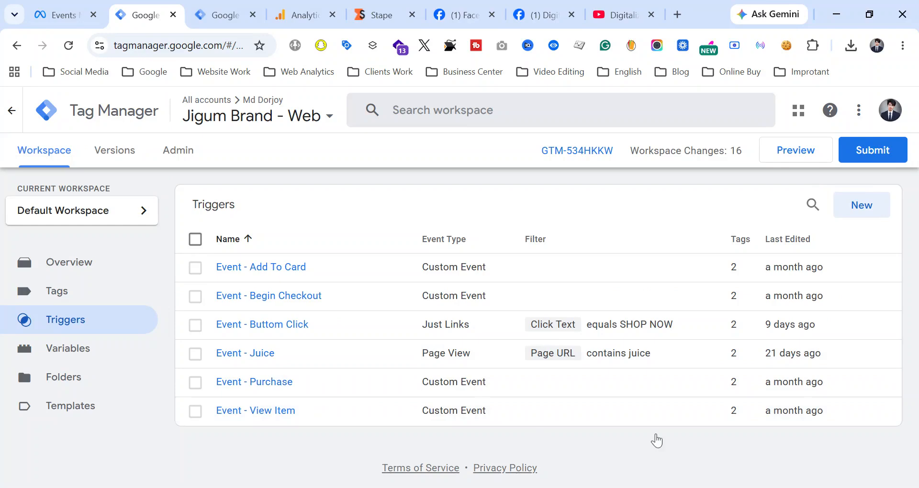
pyautogui.click(259, 410)
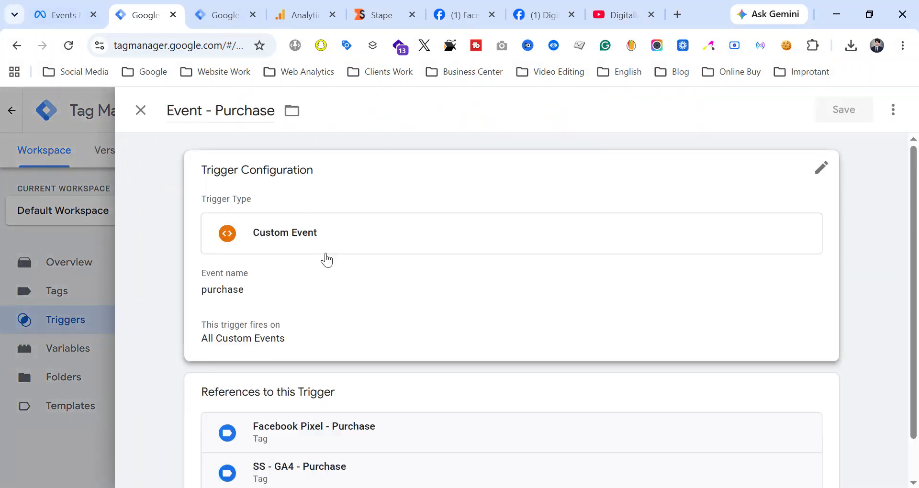
pyautogui.click(325, 261)
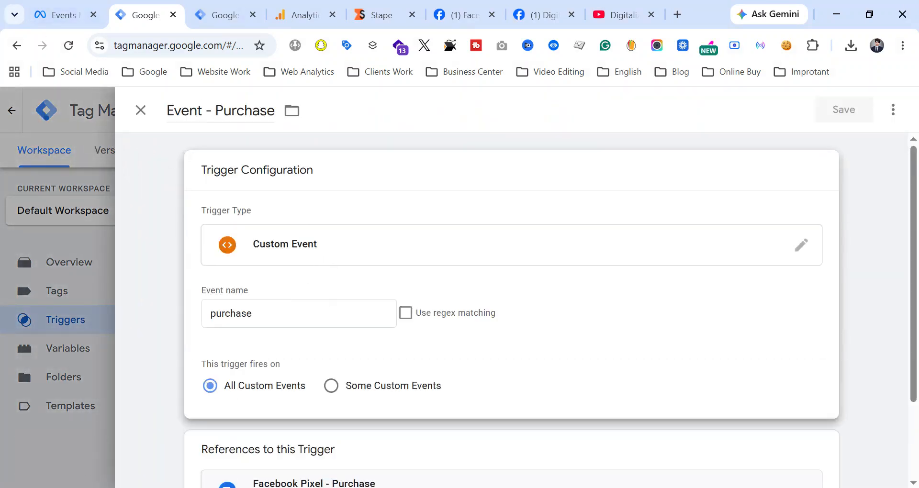
pyautogui.scroll(-2, 299, 236)
pyautogui.click(146, 304)
pyautogui.click(146, 304)
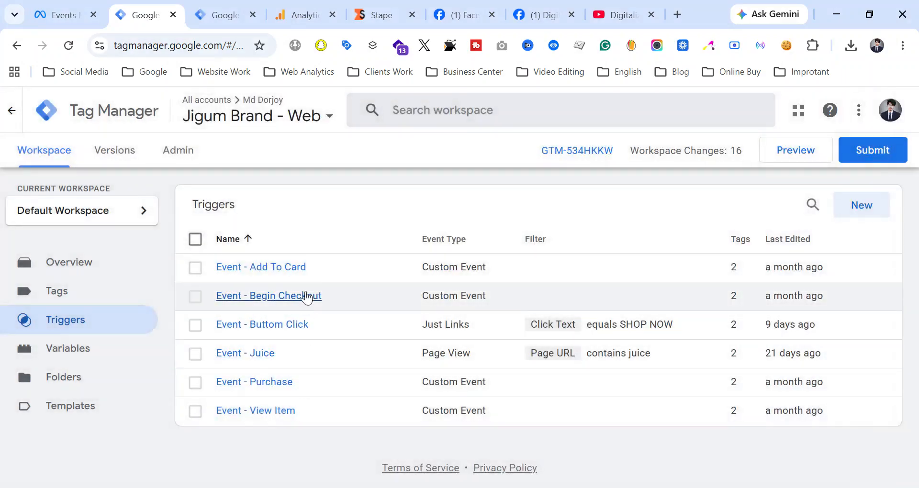
# Inspect the configuration of the Event - Begin Checkout trigger from the triggers list, and close it.
pyautogui.click(308, 294)
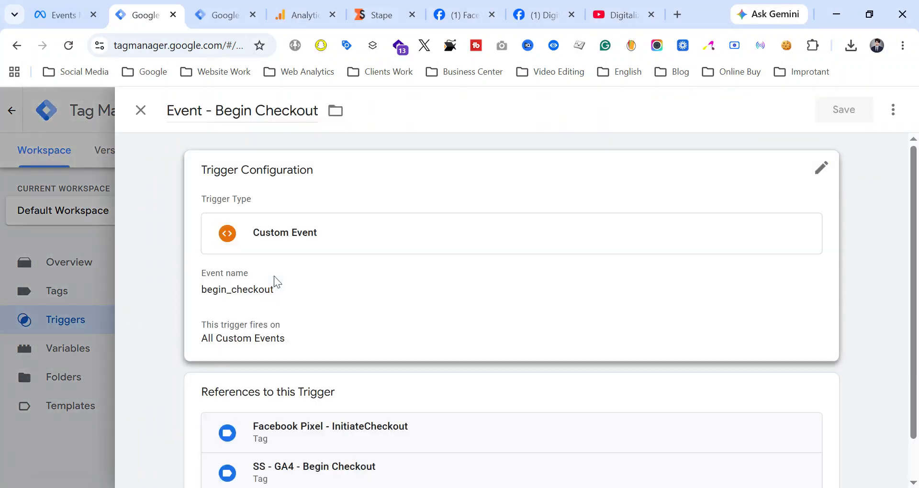
pyautogui.click(299, 295)
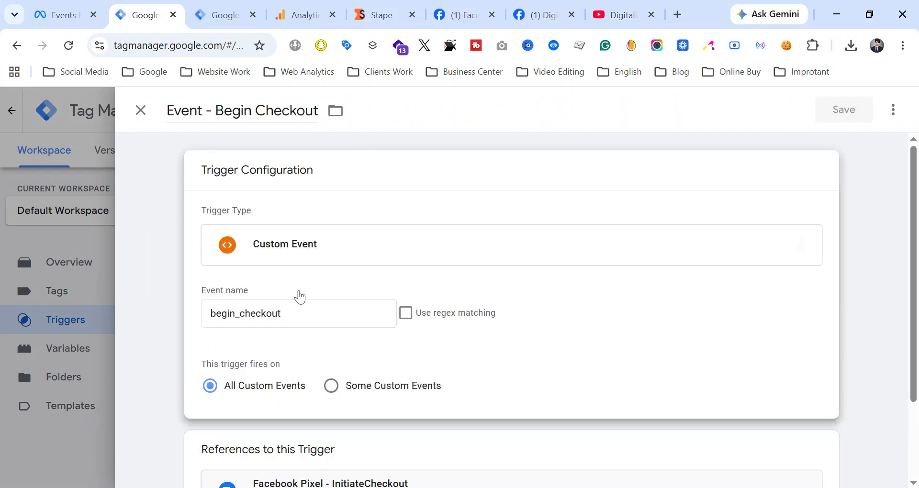
pyautogui.click(26, 319)
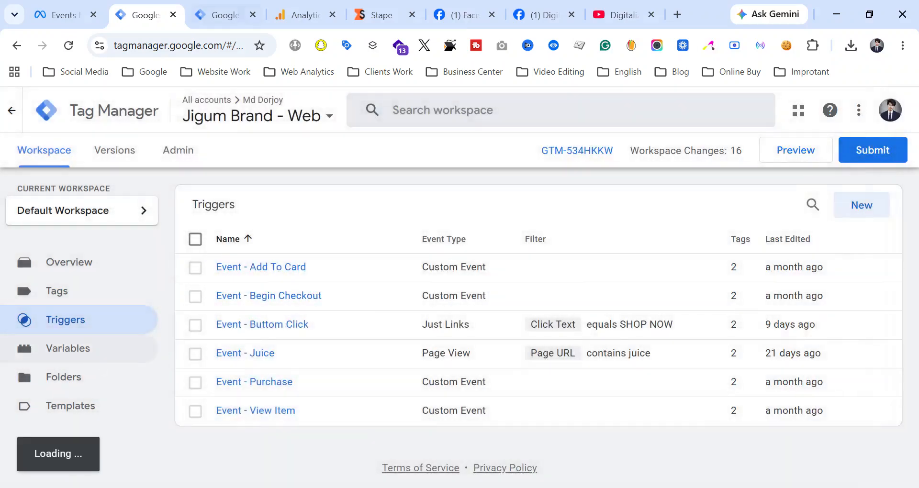
# Examine the web container's built-in and user-defined variables, from the CJS item variables through the dlv data layer variables.
pyautogui.click(29, 348)
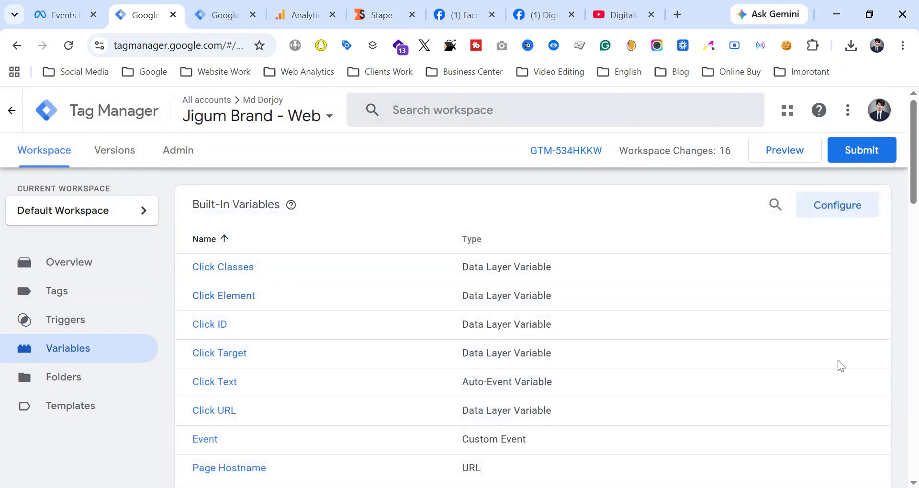
pyautogui.scroll(-9, 841, 366)
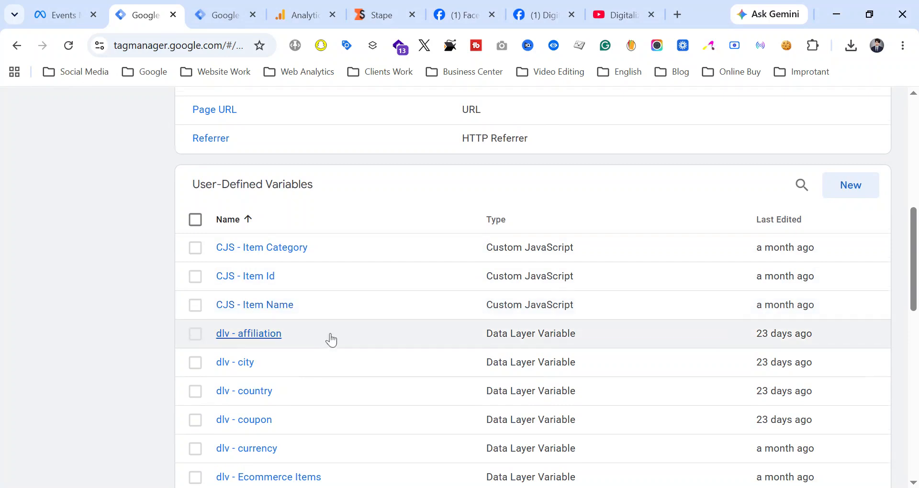
pyautogui.scroll(-1, 329, 339)
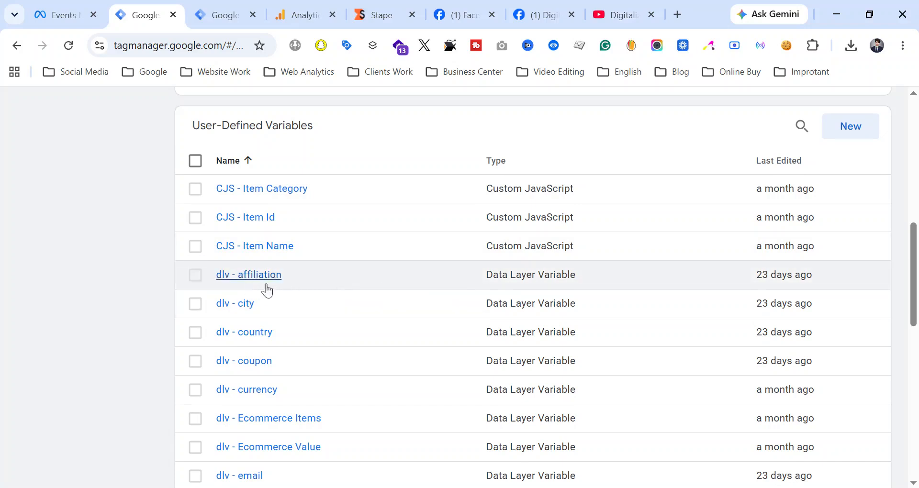
pyautogui.scroll(-2, 271, 375)
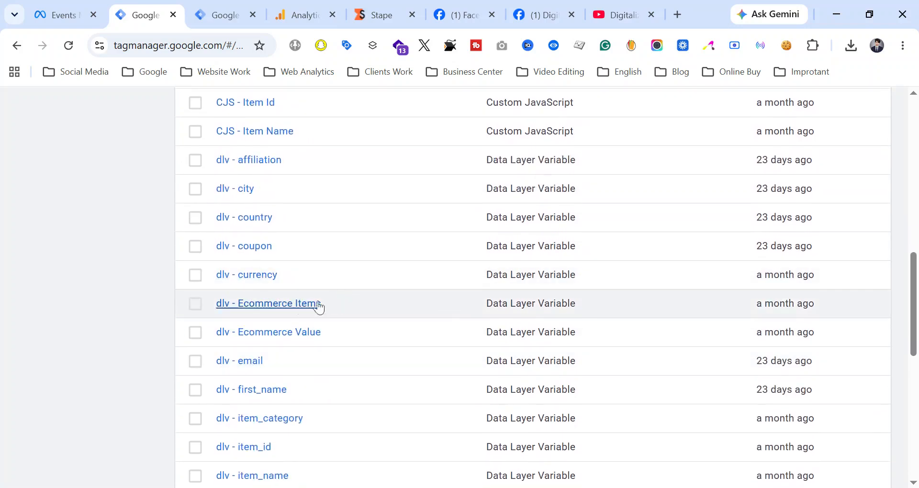
pyautogui.scroll(-1, 291, 311)
pyautogui.scroll(-1, 287, 297)
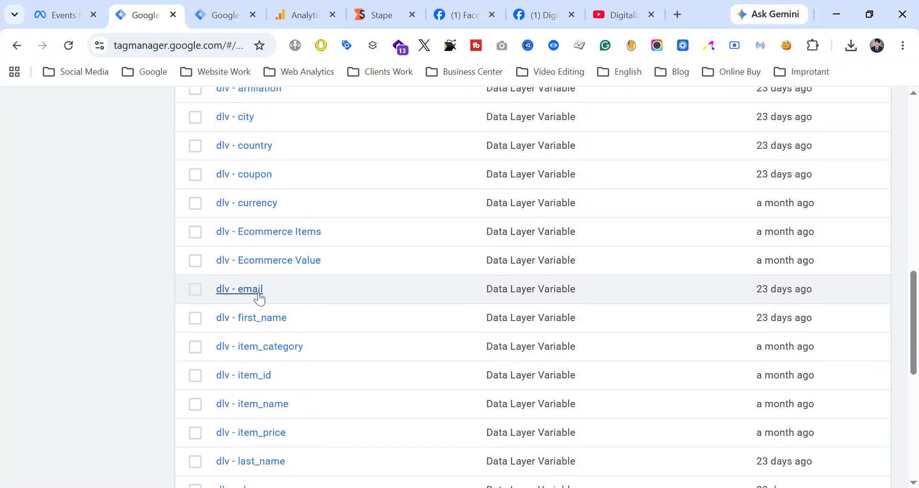
pyautogui.scroll(-1, 295, 325)
pyautogui.scroll(-8, 296, 322)
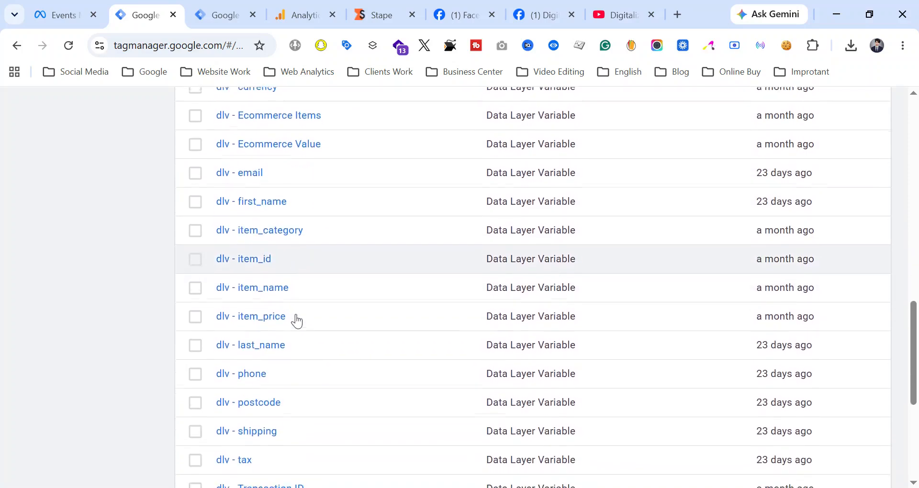
pyautogui.scroll(20, 297, 321)
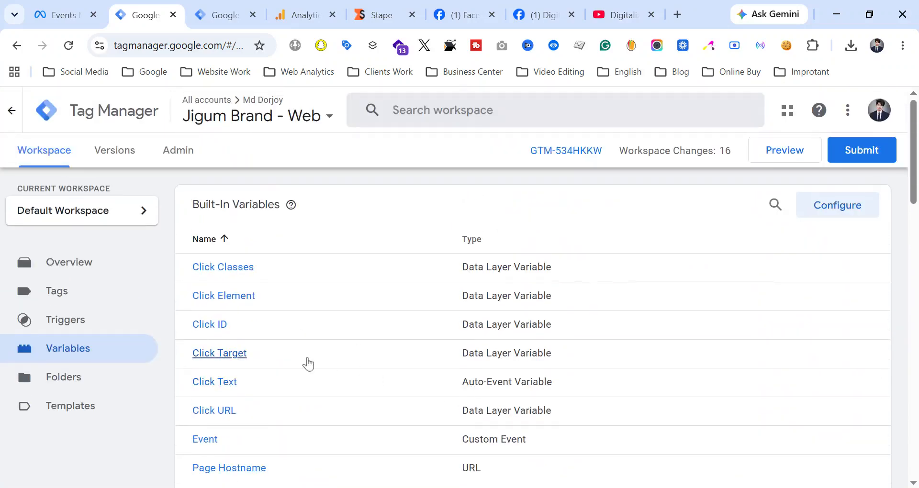
# Return to the web container's tags, look over the list, and open the configuration of the SS - GA4 - AddToCard tag.
pyautogui.click(53, 291)
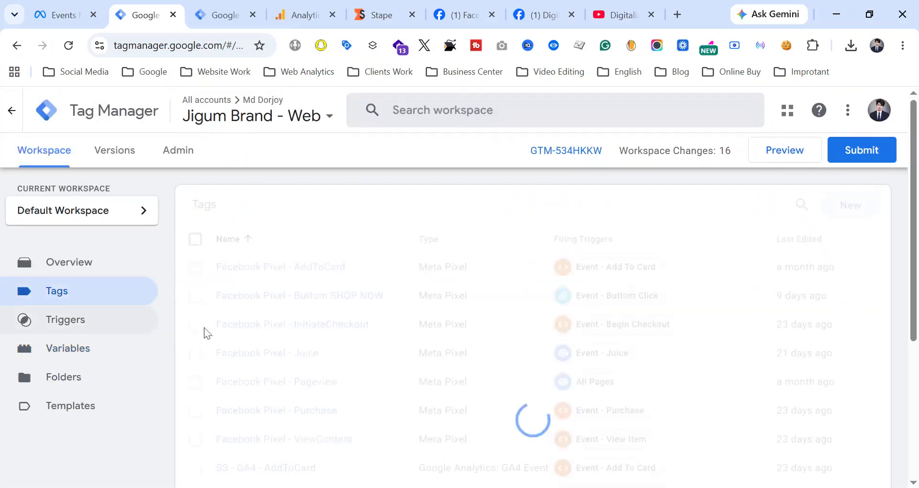
pyautogui.scroll(-3, 235, 332)
pyautogui.scroll(2, 234, 333)
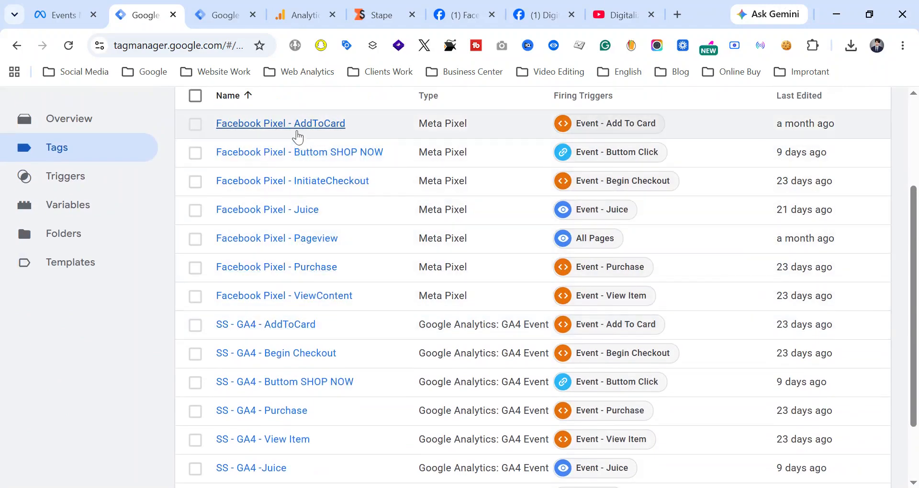
pyautogui.scroll(-2, 351, 372)
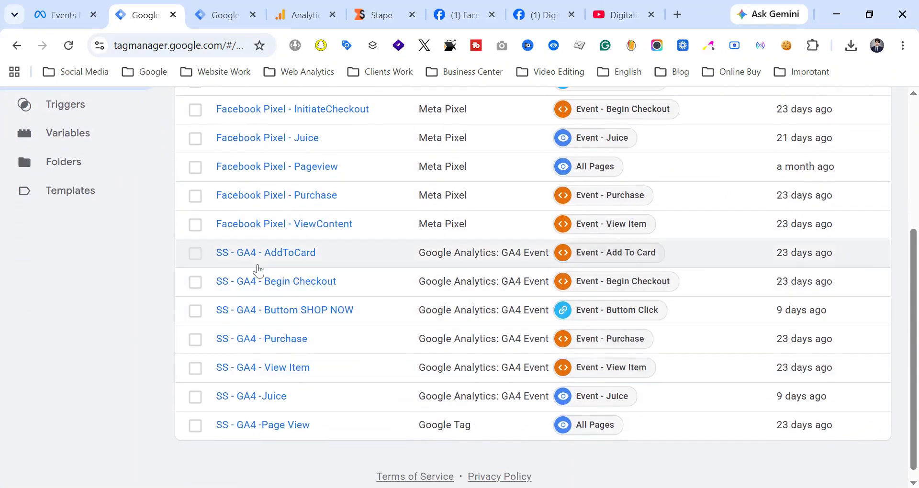
pyautogui.click(274, 258)
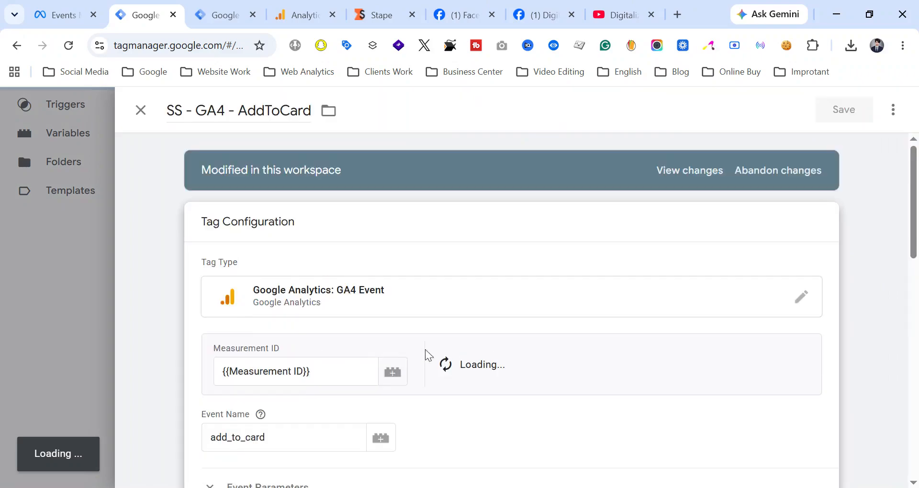
pyautogui.scroll(-3, 426, 360)
# Switch to Analytics, expand and collapse the Property section of the property settings, and return to the Tag Manager web container.
pyautogui.click(301, 12)
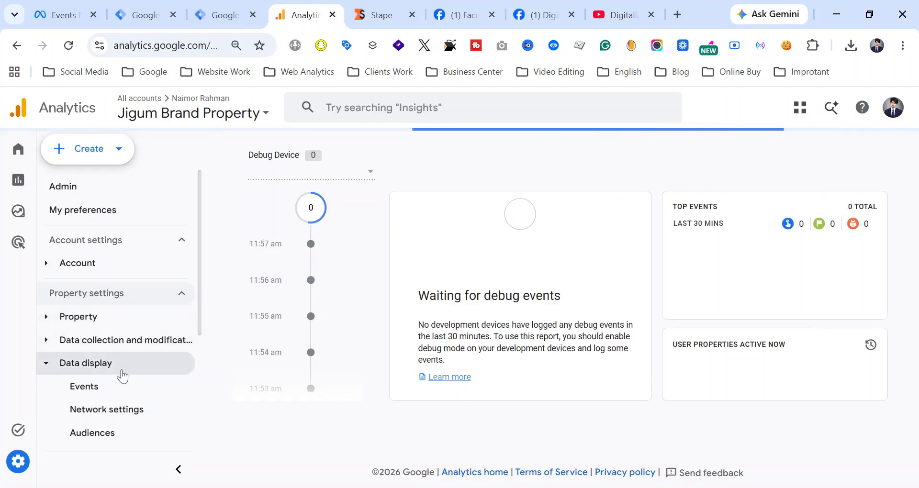
pyautogui.click(96, 319)
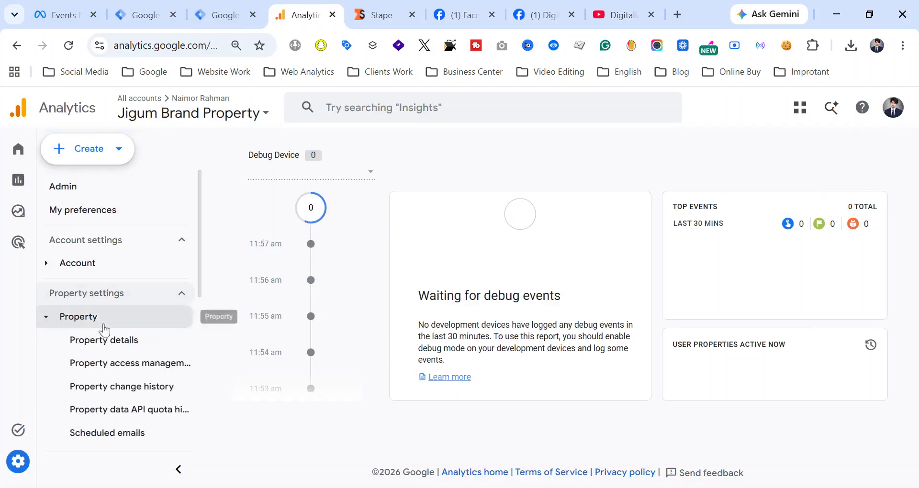
pyautogui.click(46, 316)
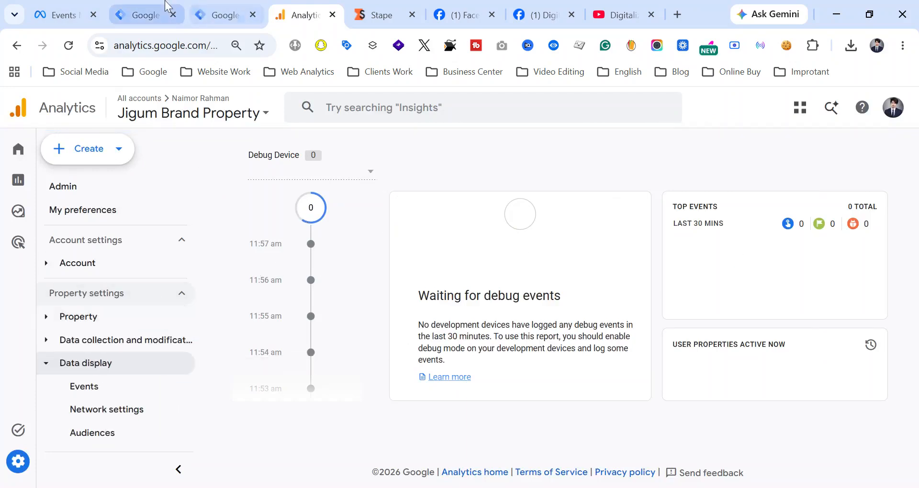
pyautogui.click(144, 15)
# Inspect the measurement ID and event name of the SS - GA4 - AddToCard tag.
pyautogui.click(316, 229)
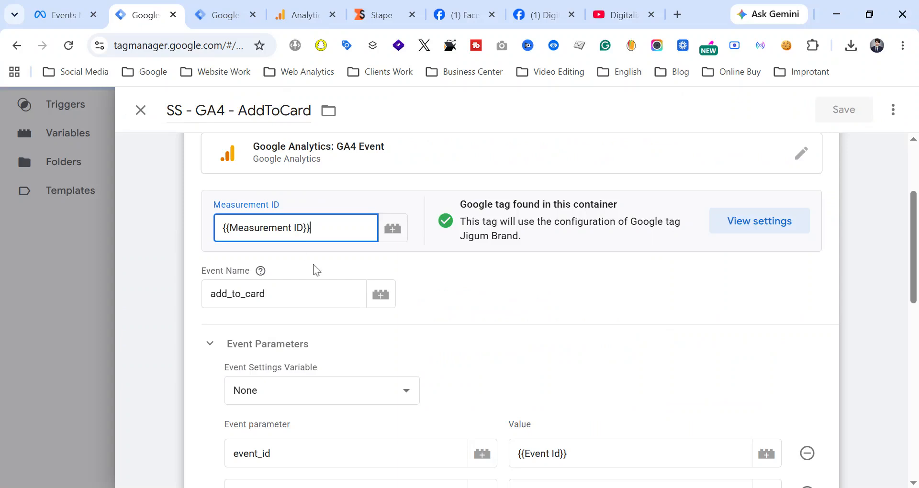
pyautogui.click(306, 295)
pyautogui.click(509, 302)
pyautogui.click(294, 307)
# Examine the AddToCard tag's event parameters from event_id to items and its triggering, and close the tag.
pyautogui.scroll(-5, 506, 312)
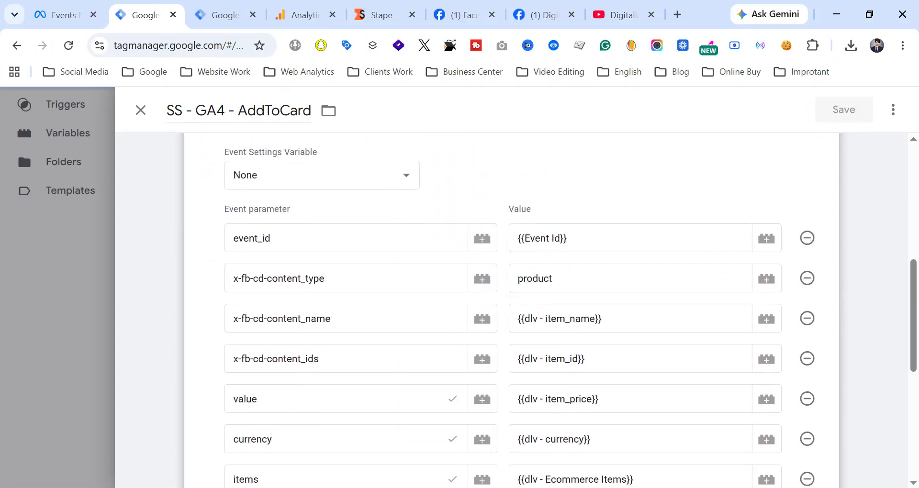
pyautogui.moveTo(277, 239); pyautogui.dragTo(210, 242)
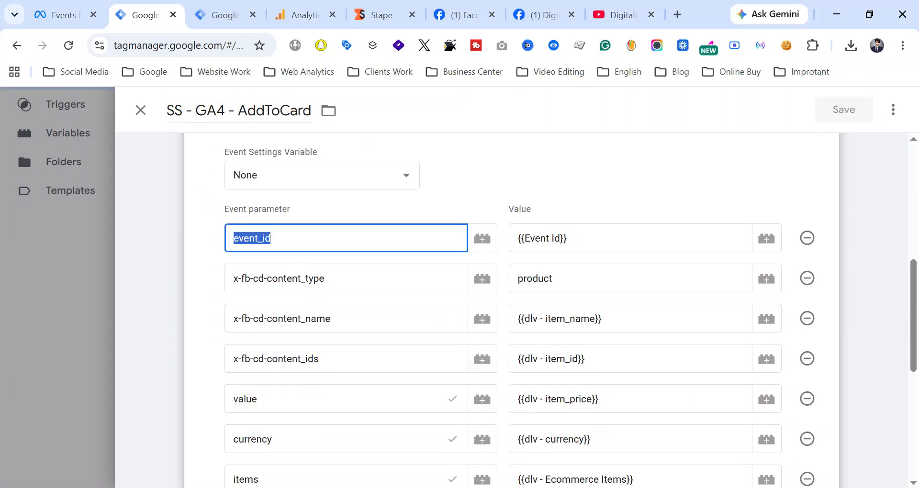
pyautogui.moveTo(330, 279); pyautogui.dragTo(226, 279)
pyautogui.moveTo(337, 319); pyautogui.dragTo(267, 320)
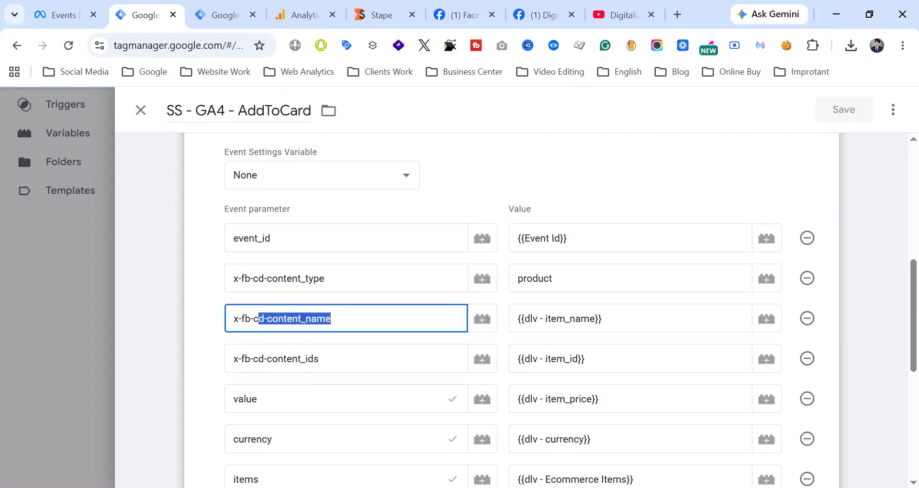
pyautogui.moveTo(244, 359); pyautogui.dragTo(327, 359)
pyautogui.click(330, 359)
pyautogui.scroll(-6, 330, 359)
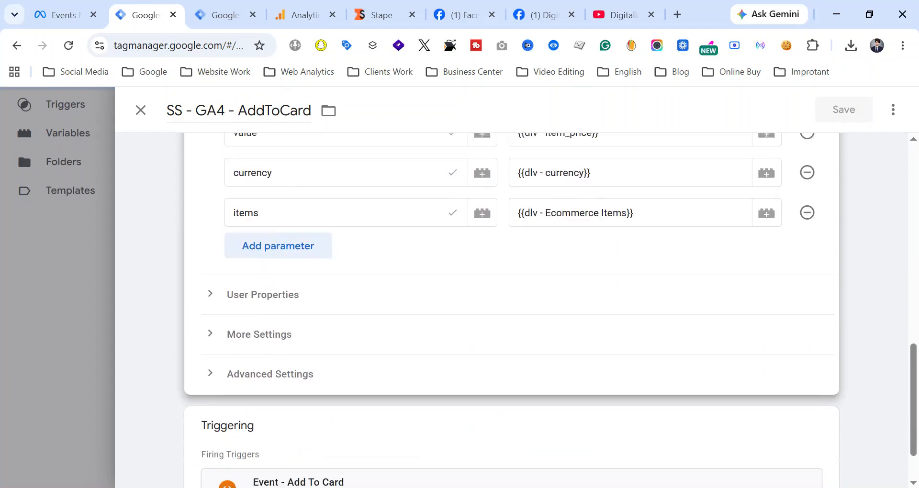
pyautogui.click(366, 393)
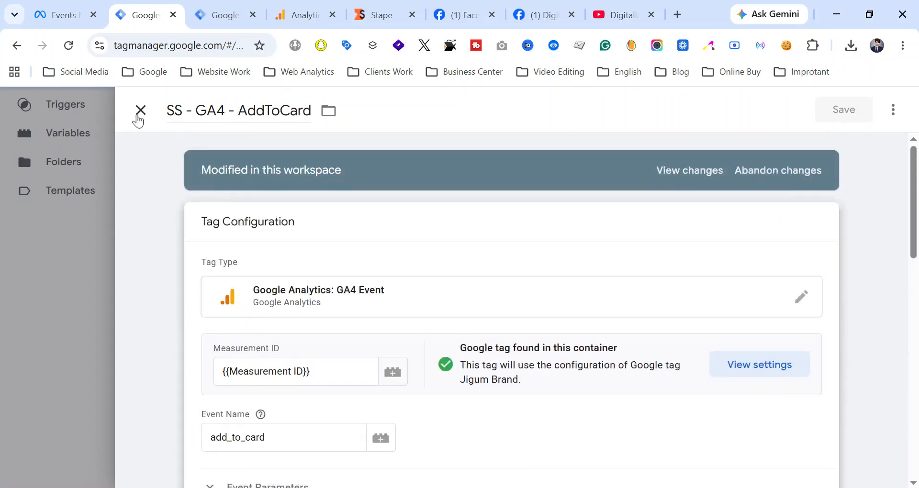
pyautogui.click(140, 110)
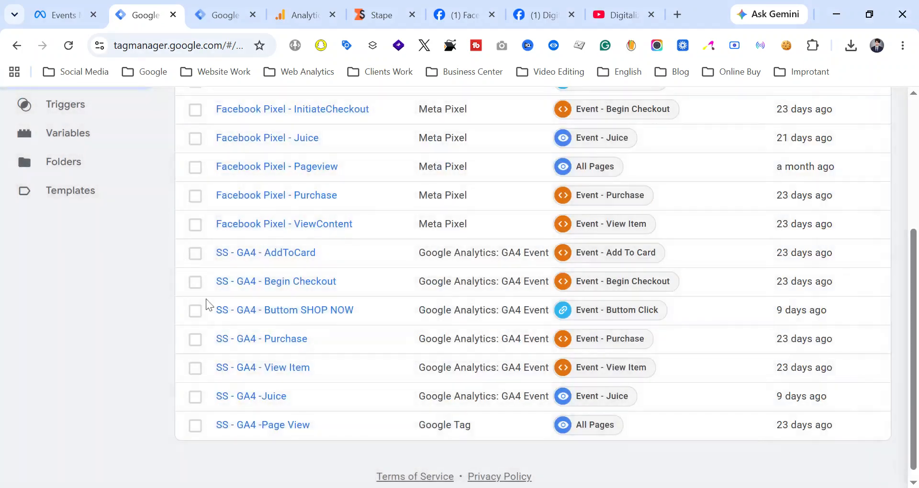
# Open the SS - GA4 - Begin Checkout tag, inspect its event parameters and firing trigger, and close it.
pyautogui.click(293, 281)
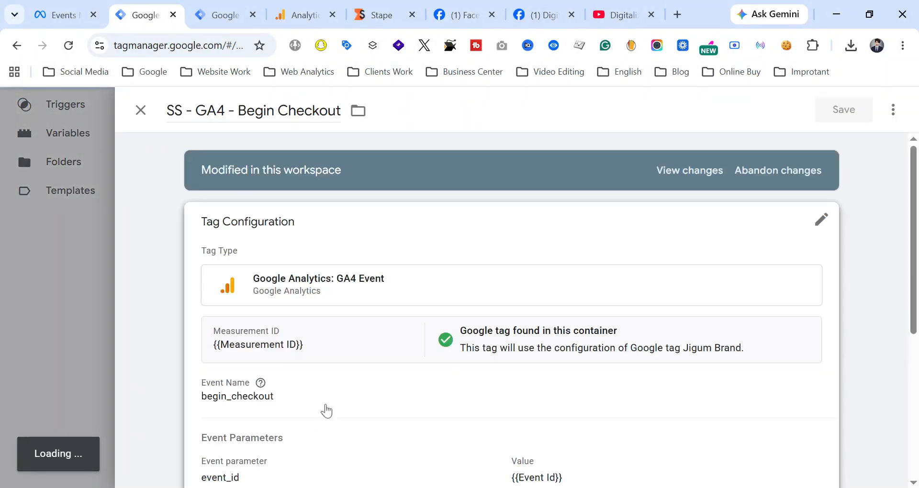
pyautogui.click(323, 401)
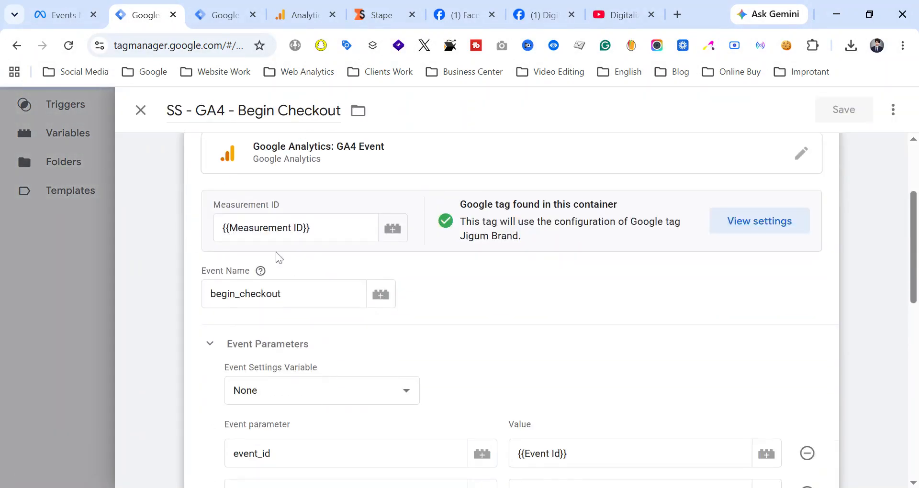
pyautogui.scroll(-5, 498, 320)
pyautogui.click(345, 239)
pyautogui.click(345, 278)
pyautogui.scroll(-7, 363, 359)
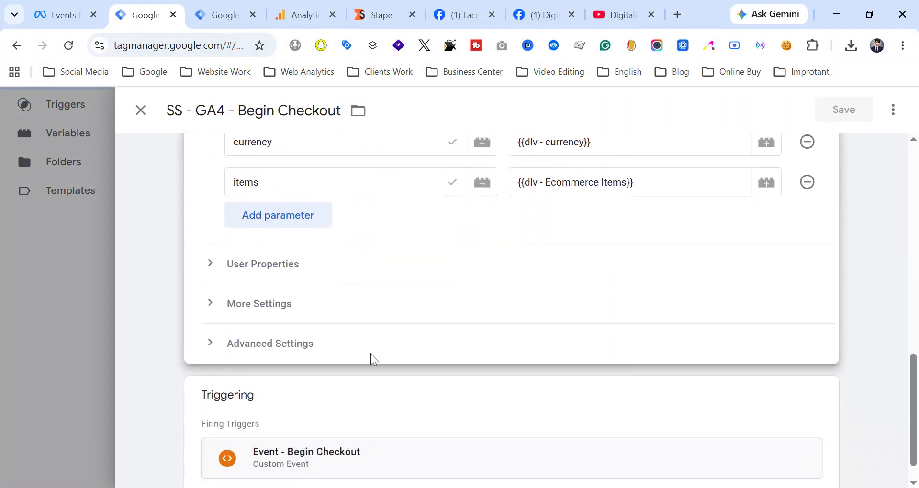
pyautogui.click(2, 337)
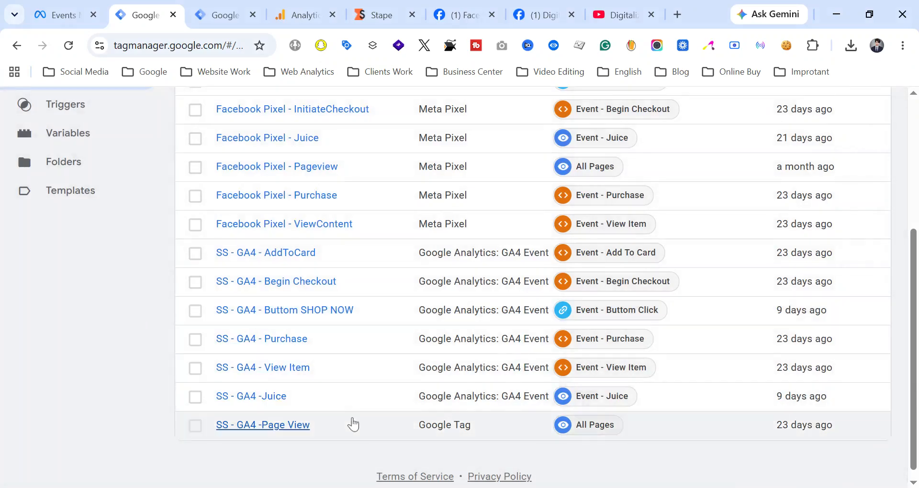
# Open the SS - GA4 - Purchase tag and inspect its user_data parameters for first name, last name and phone number.
pyautogui.click(287, 339)
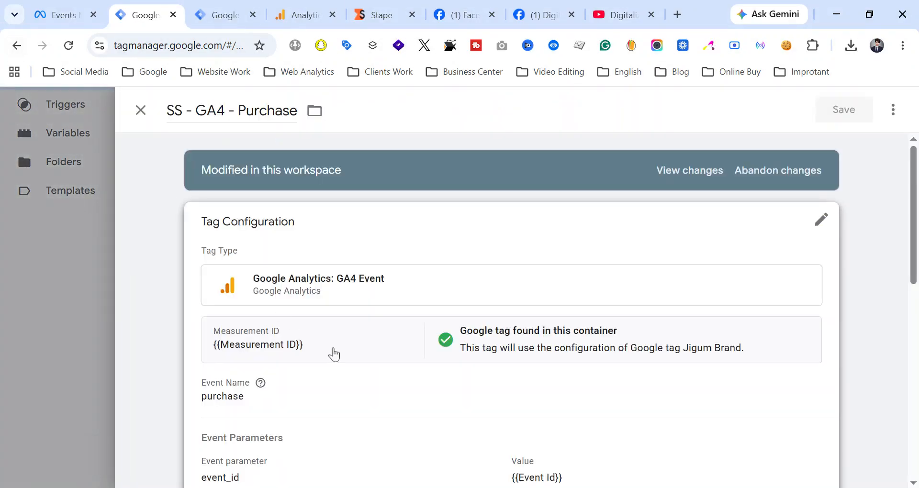
pyautogui.scroll(-3, 336, 353)
pyautogui.scroll(-12, 337, 354)
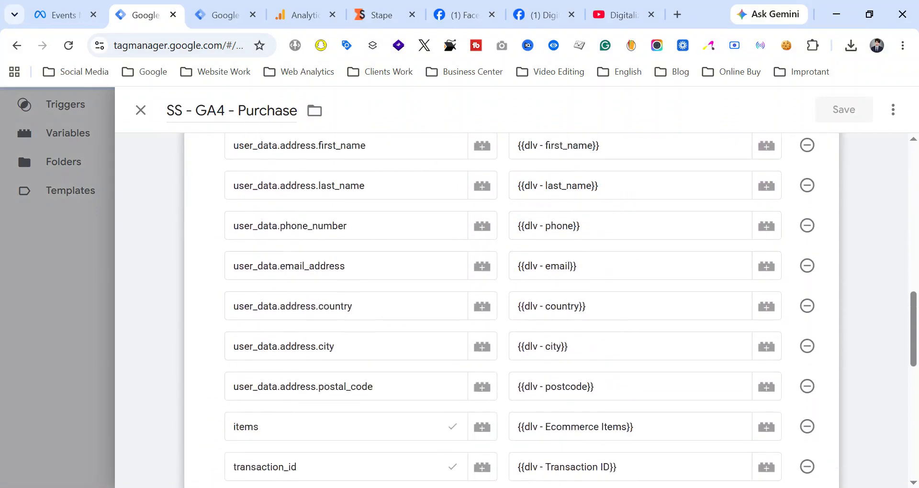
pyautogui.scroll(3, 416, 338)
pyautogui.moveTo(393, 265); pyautogui.dragTo(200, 254)
pyautogui.moveTo(389, 306); pyautogui.dragTo(202, 302)
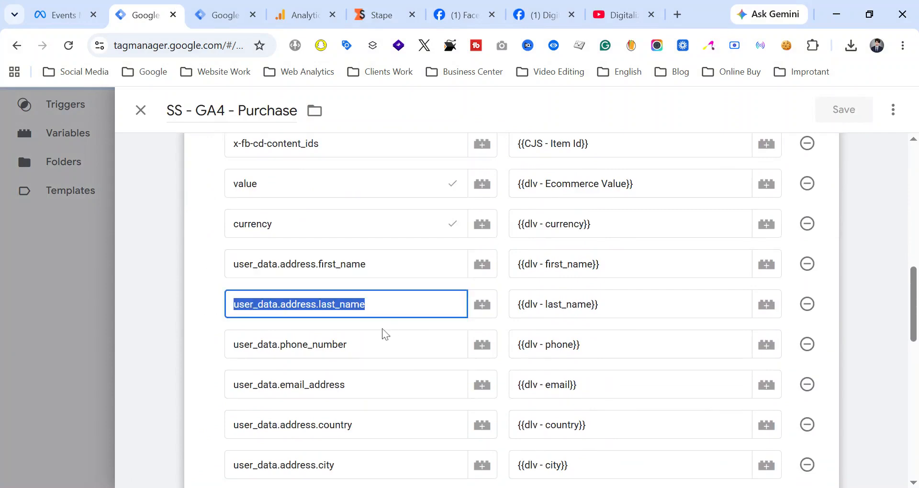
pyautogui.moveTo(386, 346); pyautogui.dragTo(206, 342)
pyautogui.click(386, 345)
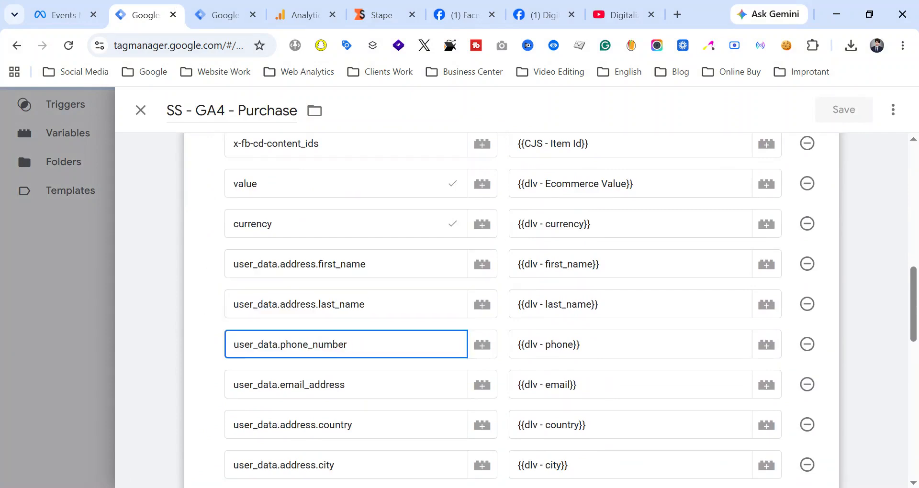
# Review the rest of the Purchase tag's event parameters and close the tag.
pyautogui.scroll(-12, 345, 380)
pyautogui.scroll(3, 371, 379)
pyautogui.scroll(10, 371, 378)
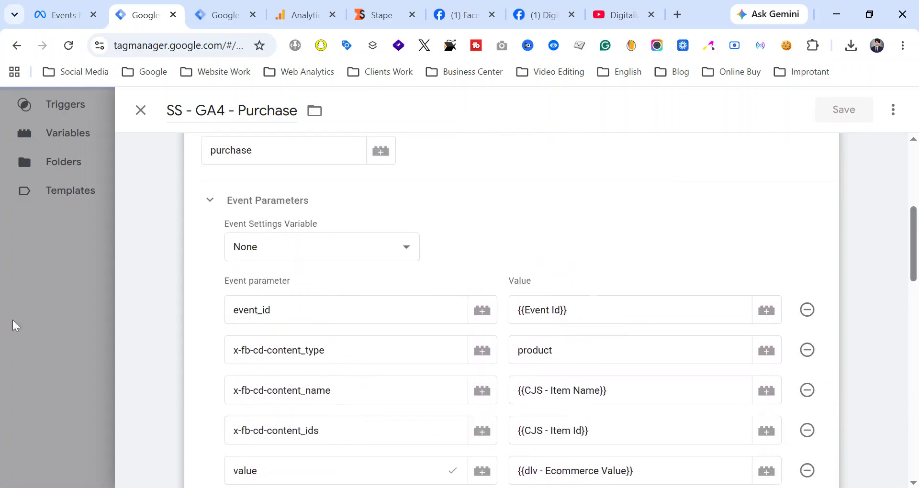
pyautogui.click(12, 324)
# Switch to the server container and inspect the Conversions API Tag's pixel ID, API access token and test event code fields.
pyautogui.click(218, 14)
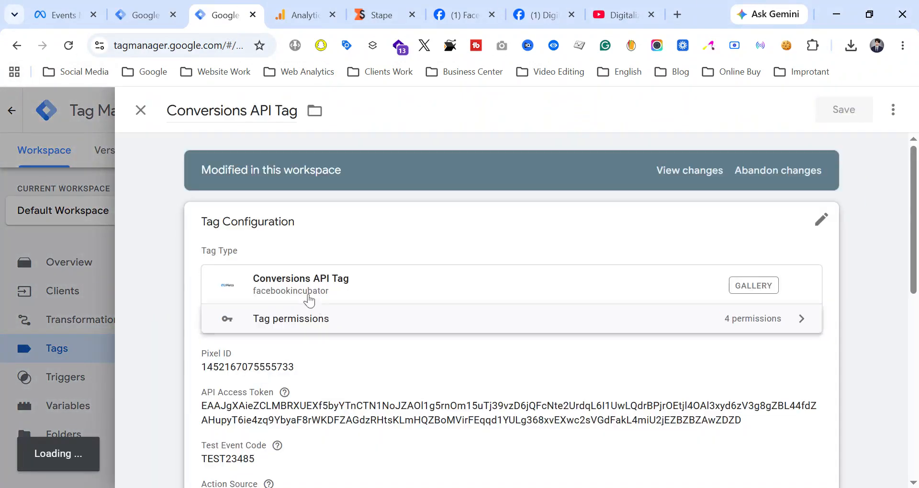
pyautogui.scroll(-3, 431, 357)
pyautogui.moveTo(309, 251); pyautogui.dragTo(213, 250)
pyautogui.click(309, 259)
pyautogui.click(293, 307)
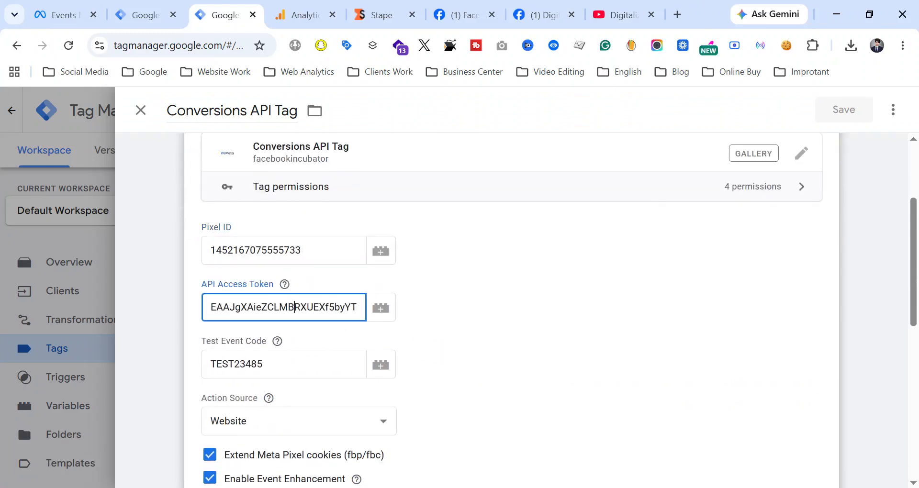
pyautogui.click(293, 364)
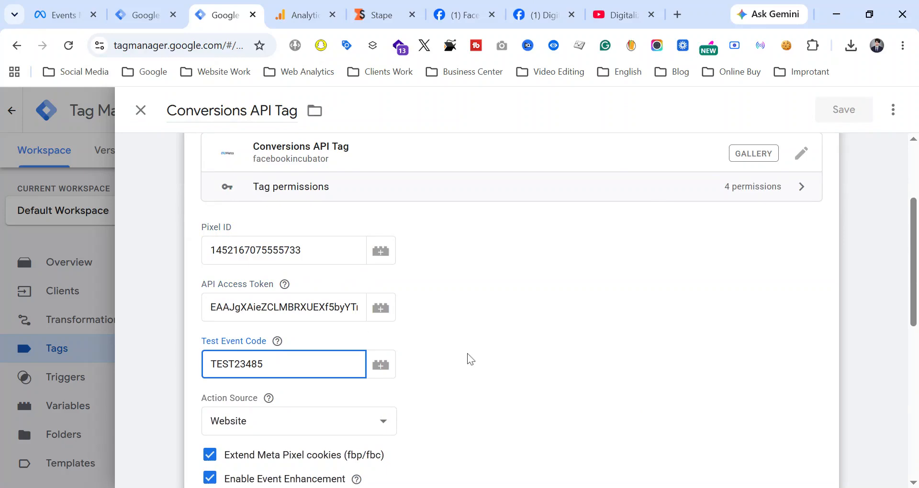
# Open the CAPI - Trigger attached to the Conversions API Tag and expand its configuration.
pyautogui.scroll(-7, 470, 360)
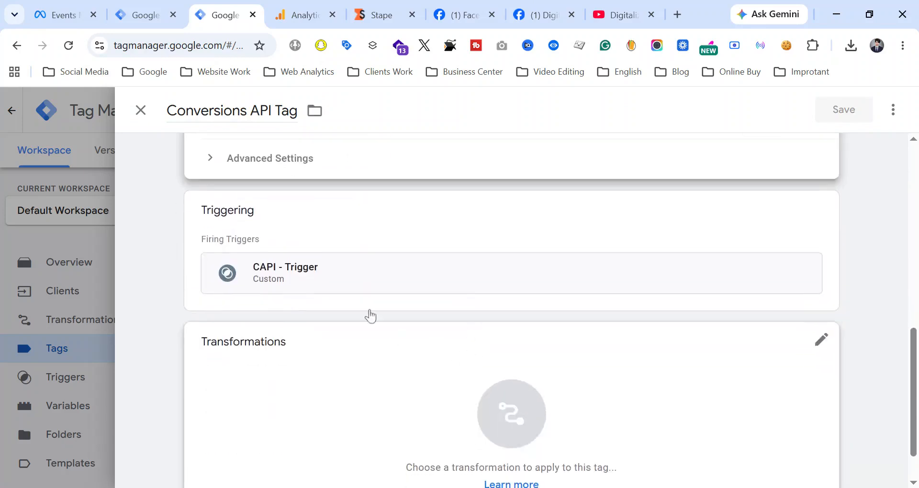
pyautogui.click(451, 285)
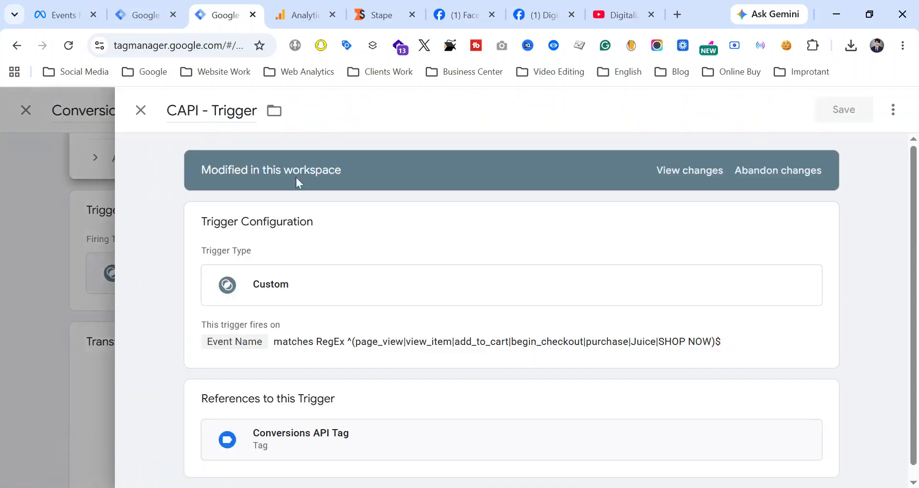
pyautogui.click(310, 329)
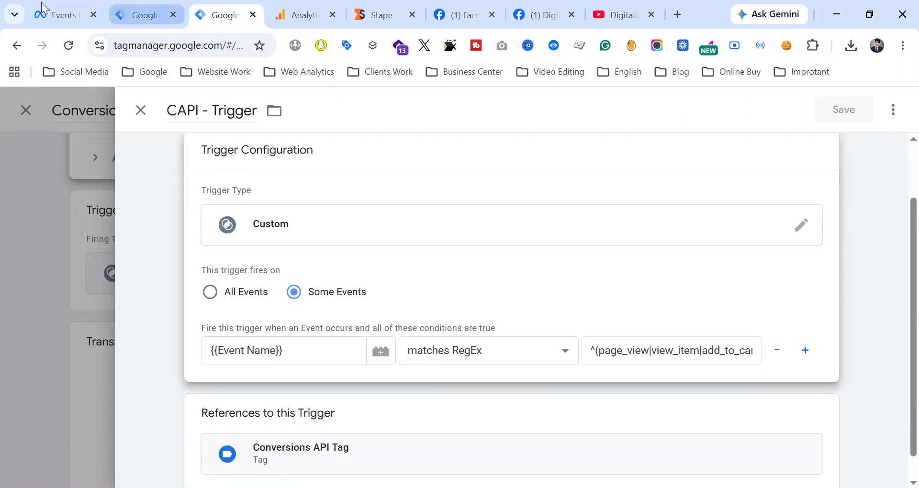
# Switch to Events Manager and look over the Jigum Brand Pixel's overview and event list.
pyautogui.click(56, 15)
pyautogui.scroll(-10, 399, 343)
pyautogui.scroll(10, 412, 396)
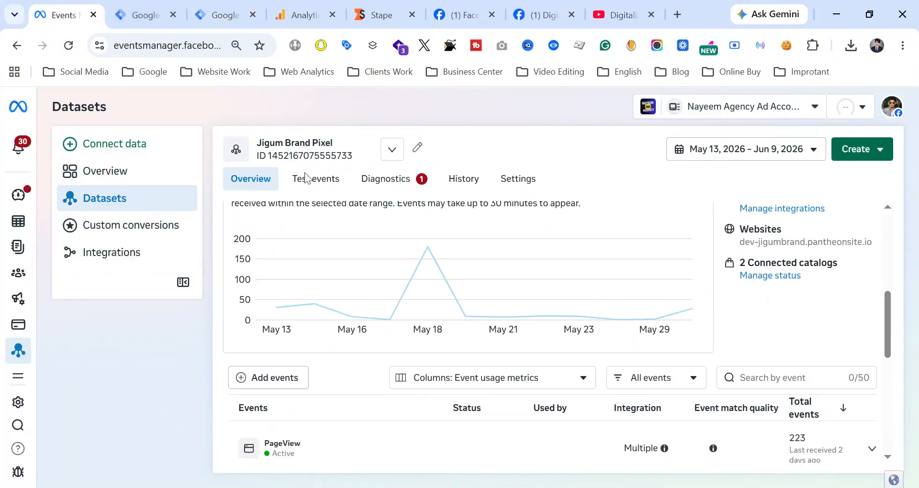
# Return to the server container, inspect the CAPI - Trigger's Event Name RegEx including Juice and SHOP NOW, and close the trigger and tag.
pyautogui.click(218, 15)
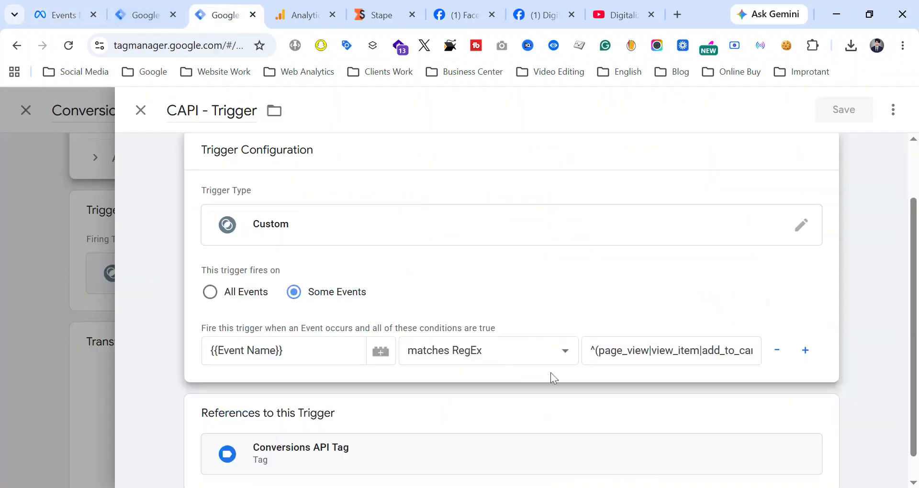
pyautogui.moveTo(592, 350); pyautogui.dragTo(769, 368)
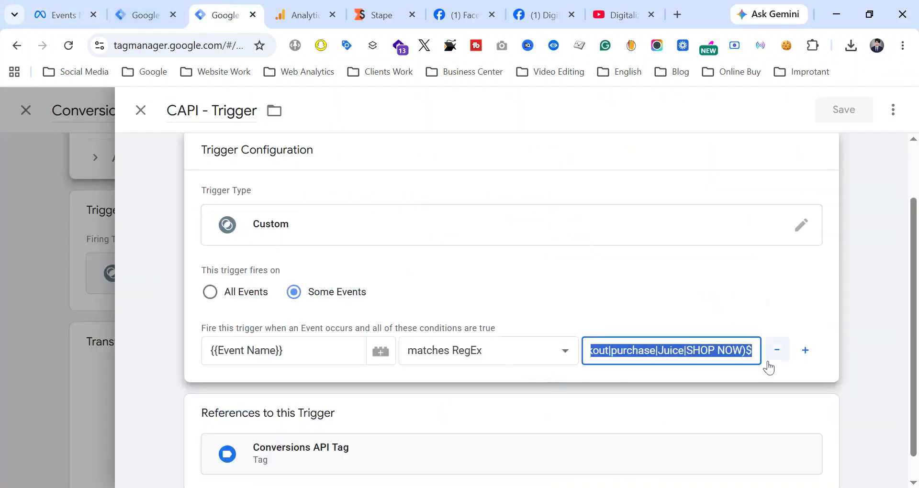
pyautogui.click(679, 351)
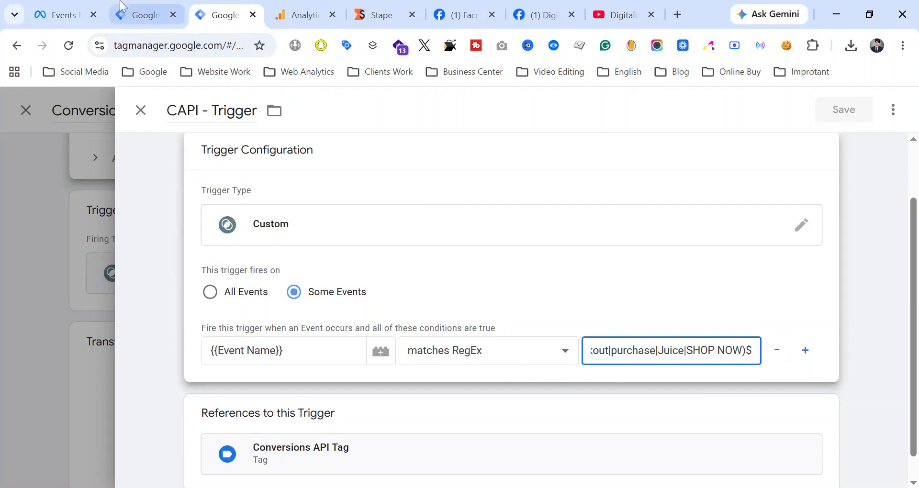
pyautogui.moveTo(649, 352); pyautogui.dragTo(725, 351)
pyautogui.click(717, 352)
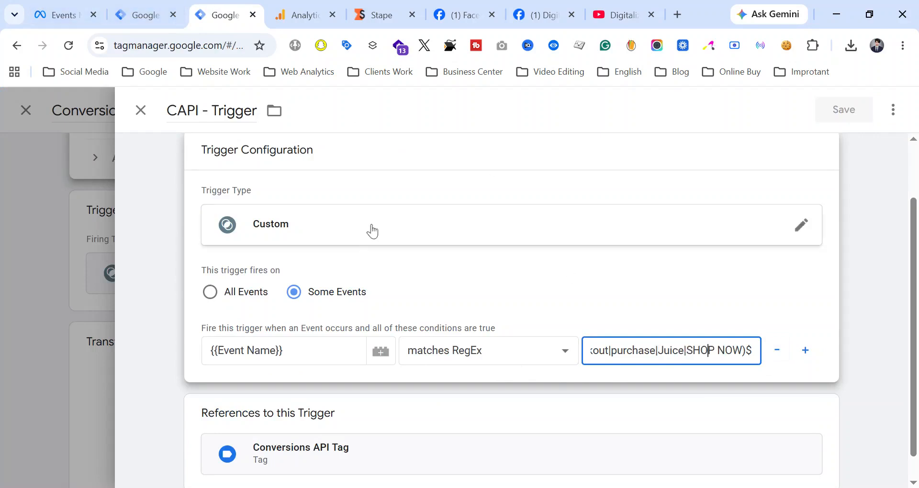
pyautogui.scroll(-1, 338, 316)
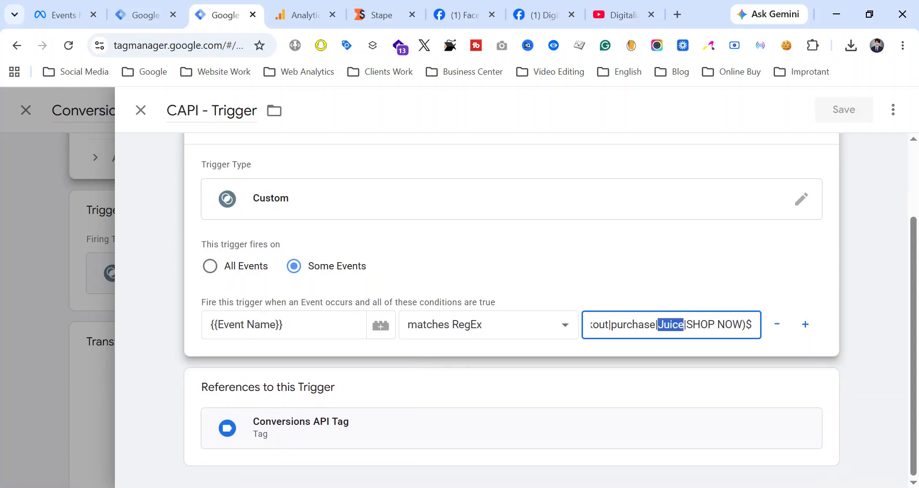
pyautogui.scroll(2, 416, 375)
pyautogui.click(140, 110)
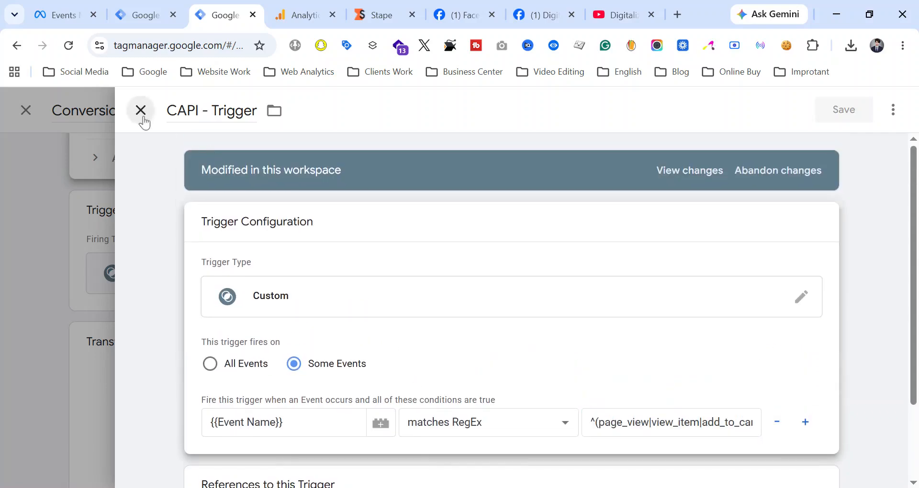
pyautogui.click(149, 115)
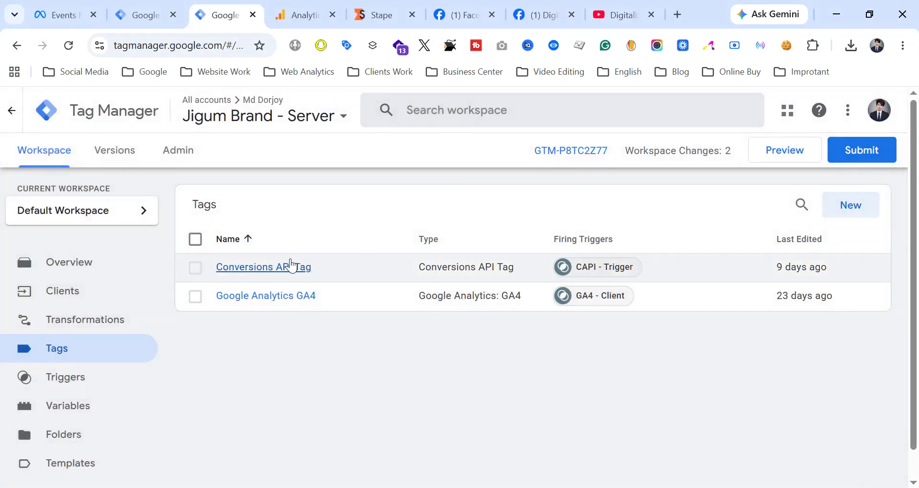
# Open the server container's Google Analytics GA4 tag and inspect its measurement ID and other configuration fields.
pyautogui.click(287, 297)
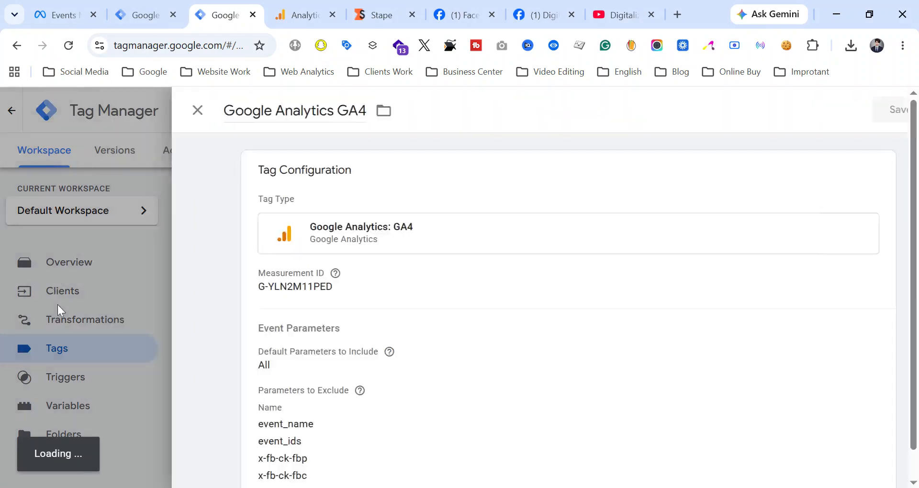
pyautogui.click(58, 304)
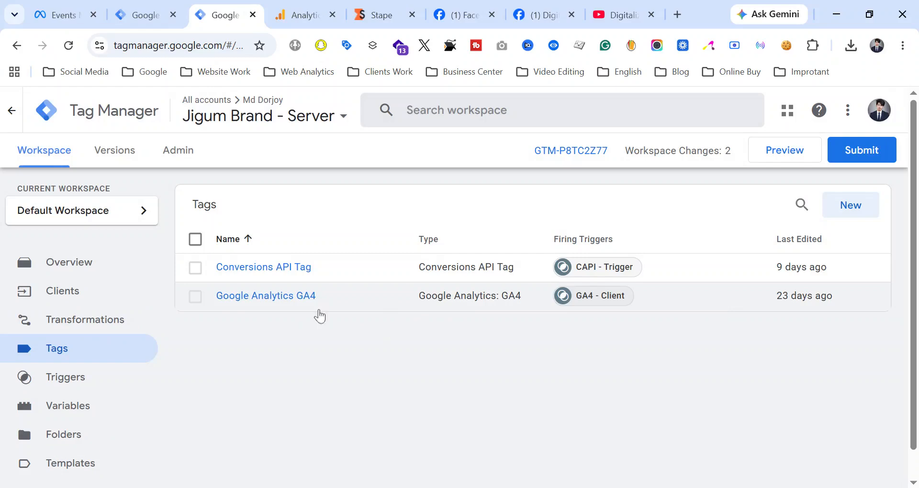
pyautogui.click(247, 302)
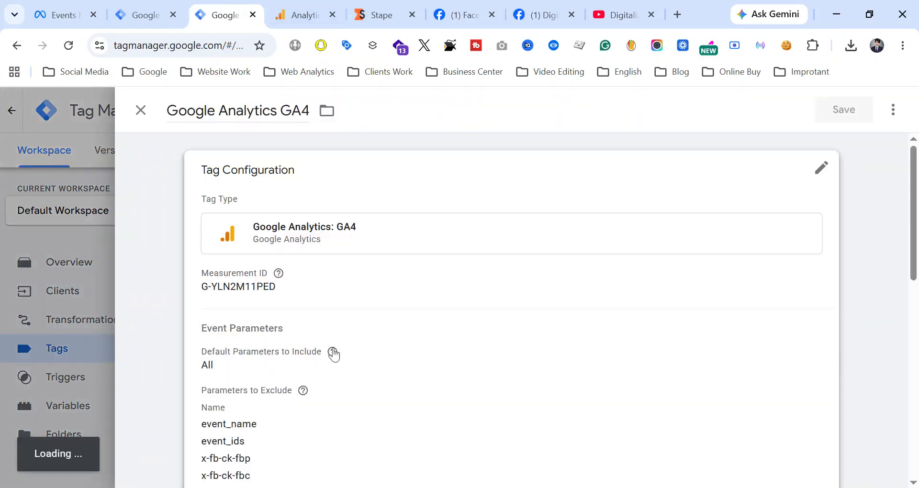
pyautogui.click(332, 353)
pyautogui.moveTo(278, 291)
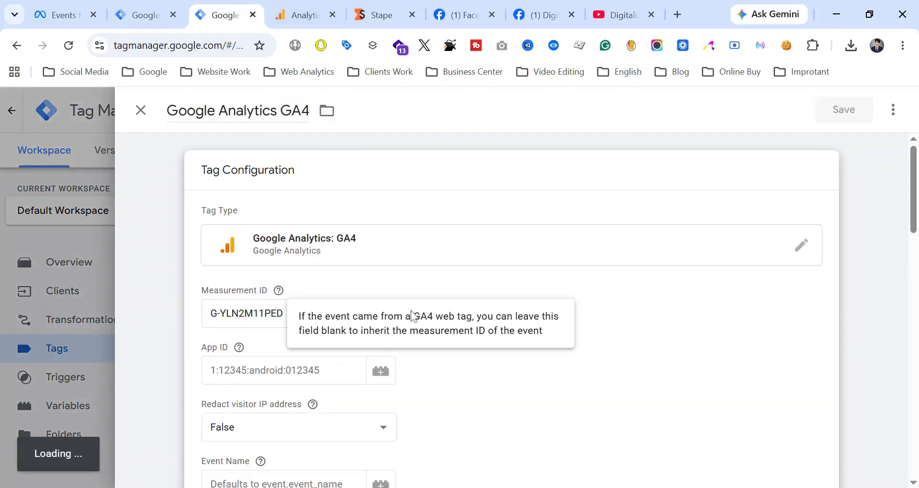
pyautogui.scroll(-10, 445, 402)
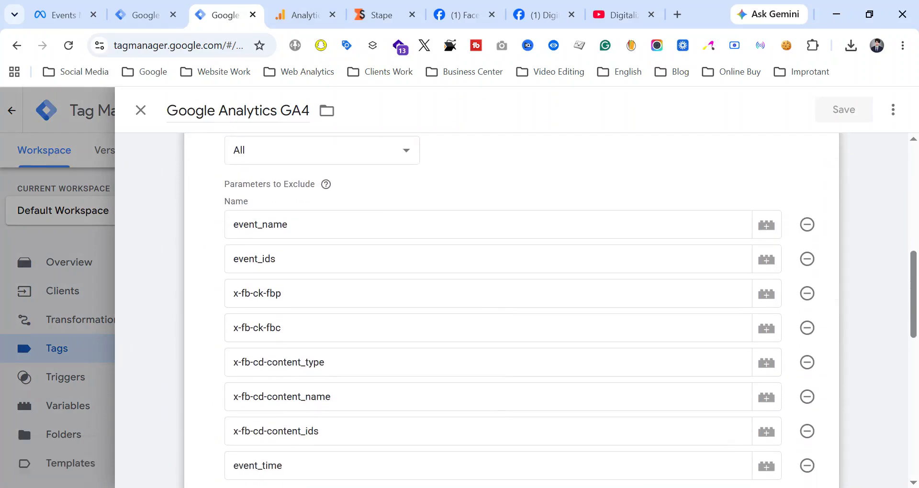
# Examine the Parameters to Exclude list in the Google Analytics GA4 tag, from event_name to event_time.
pyautogui.moveTo(295, 225); pyautogui.dragTo(239, 225)
pyautogui.click(298, 225)
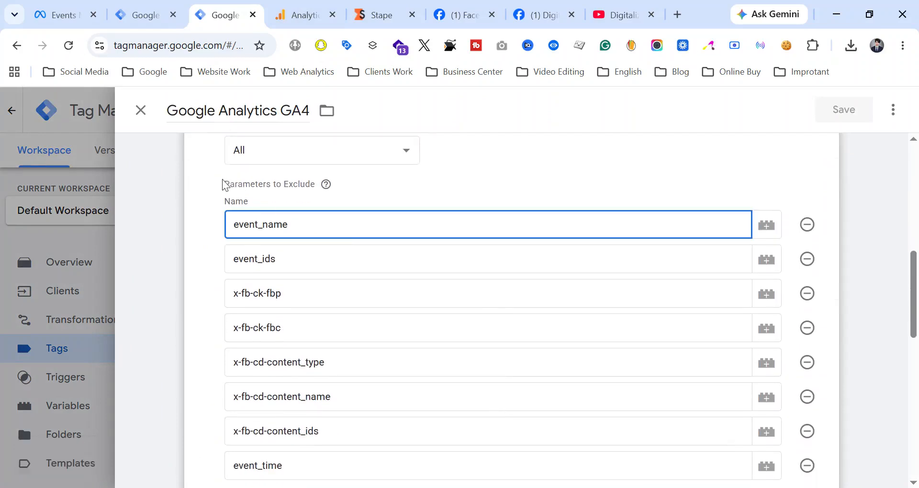
pyautogui.moveTo(225, 185); pyautogui.dragTo(310, 185)
pyautogui.click(297, 225)
pyautogui.moveTo(298, 225); pyautogui.dragTo(196, 227)
pyautogui.click(298, 225)
pyautogui.scroll(-2, 297, 225)
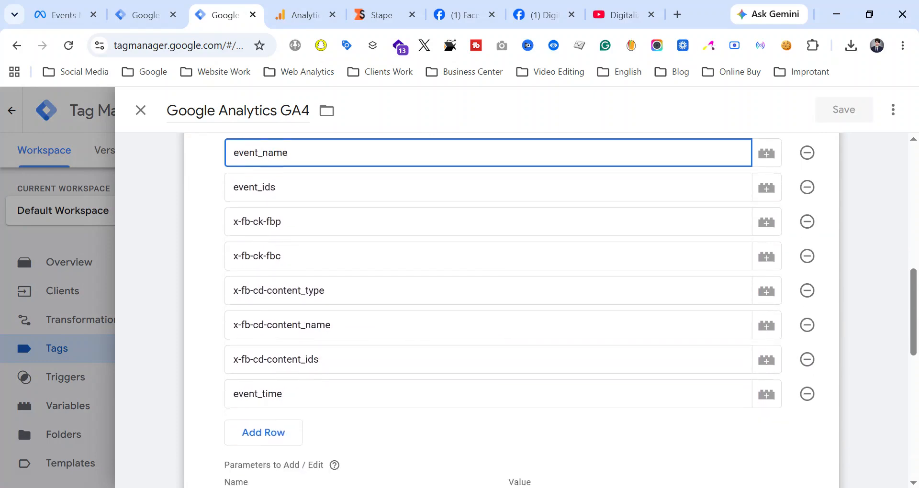
pyautogui.scroll(-3, 511, 311)
pyautogui.scroll(6, 361, 353)
pyautogui.click(412, 220)
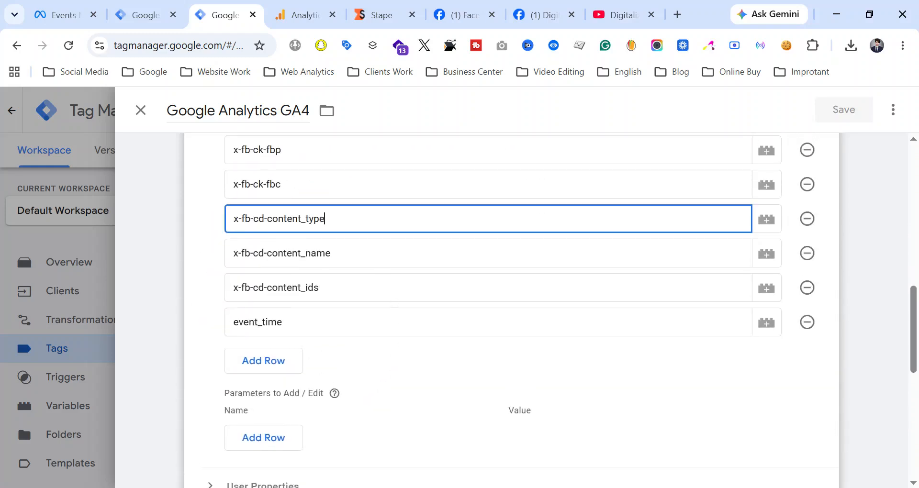
# Open the GA4 tag's firing trigger, then close both the trigger and the tag.
pyautogui.scroll(-9, 450, 297)
pyautogui.click(572, 238)
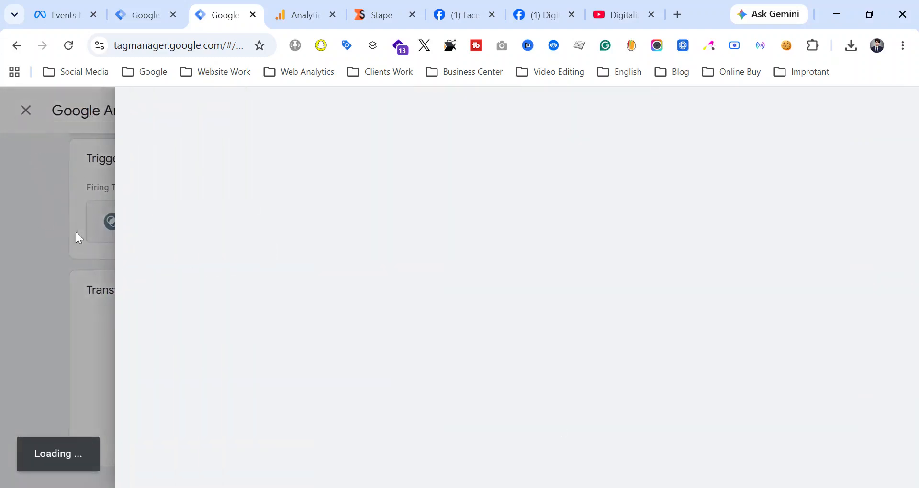
pyautogui.click(79, 238)
pyautogui.click(94, 224)
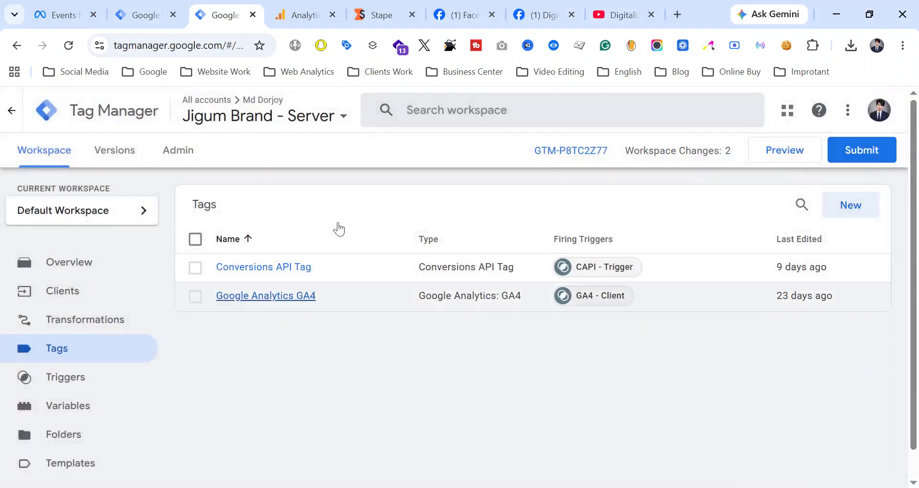
# Reopen the Google Analytics GA4 tag, check its GA4 - Client firing trigger, and close the tag.
pyautogui.click(291, 296)
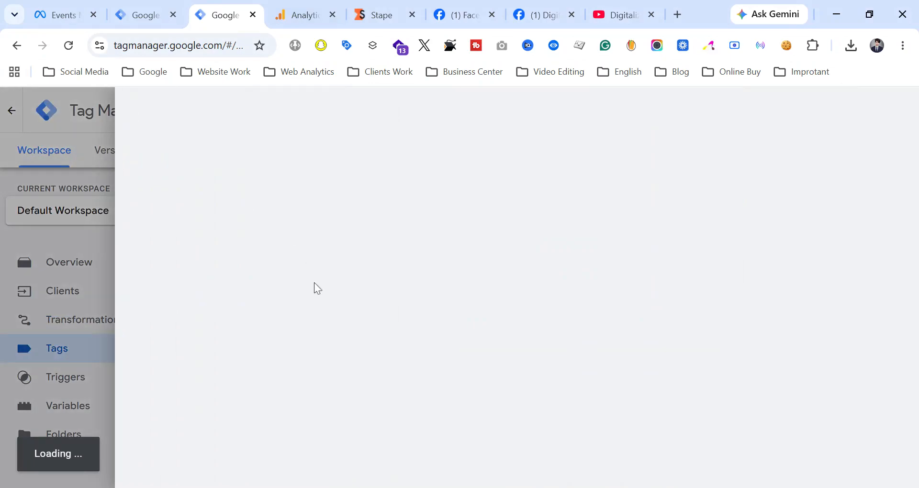
pyautogui.scroll(-6, 262, 297)
pyautogui.scroll(-3, 297, 303)
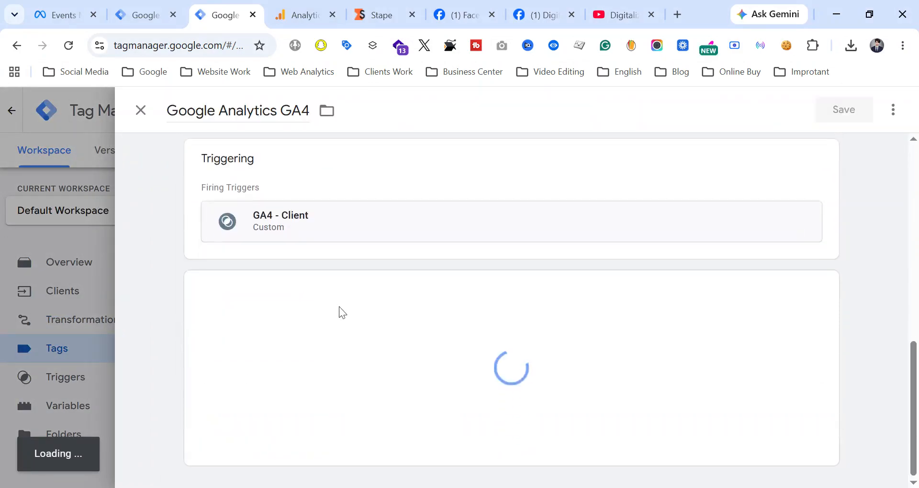
pyautogui.scroll(9, 355, 316)
pyautogui.click(98, 210)
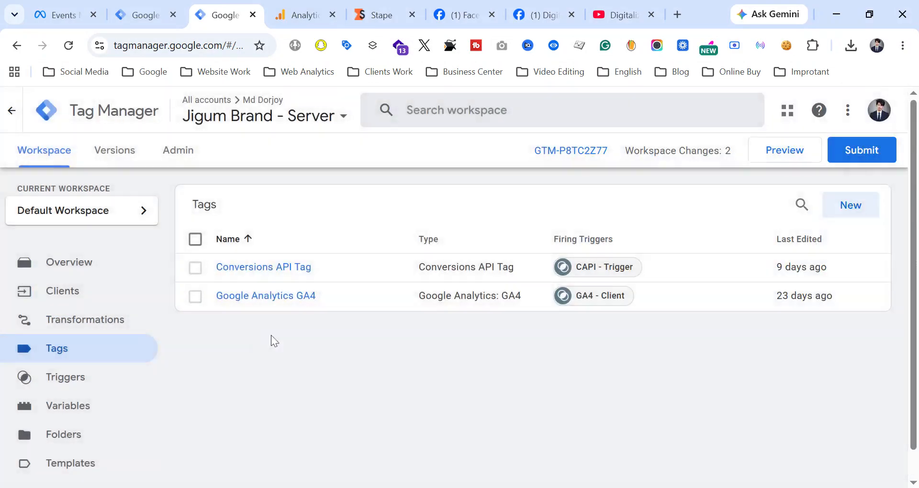
# Switch to Events Manager and open the Jigum Brand Pixel dataset's settings.
pyautogui.click(298, 12)
pyautogui.click(71, 6)
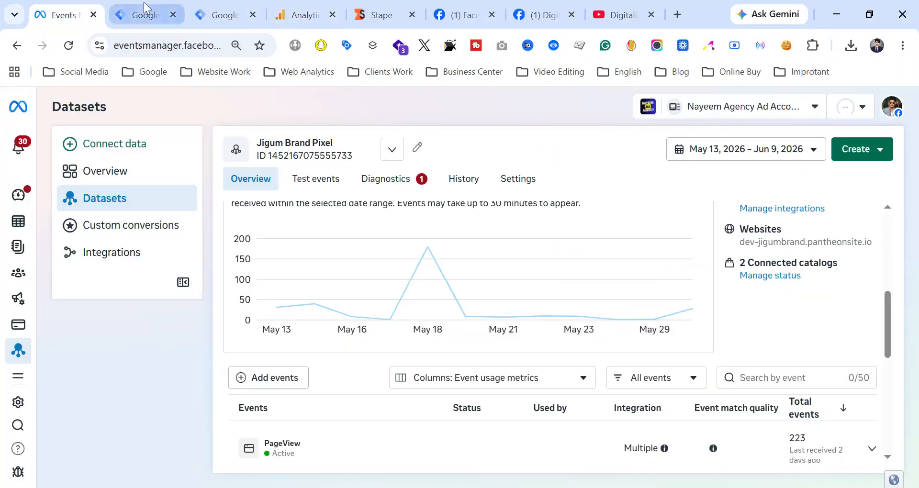
pyautogui.click(145, 5)
pyautogui.click(75, 5)
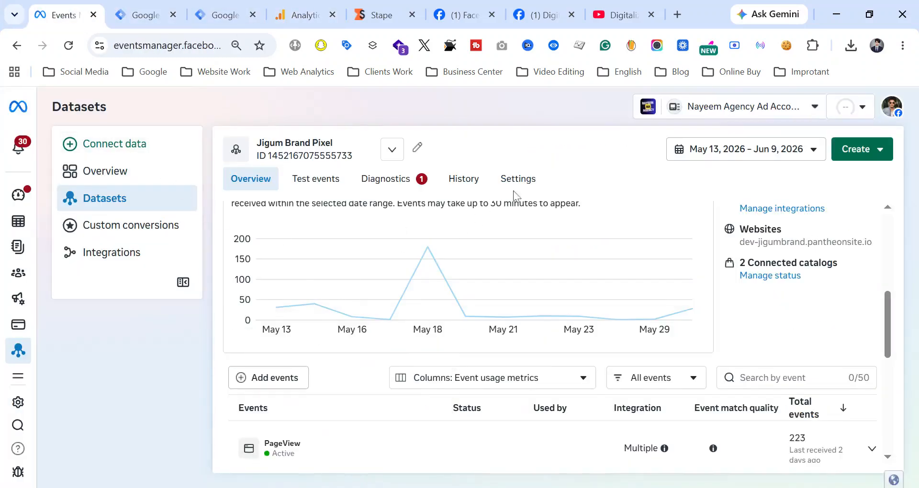
pyautogui.click(518, 179)
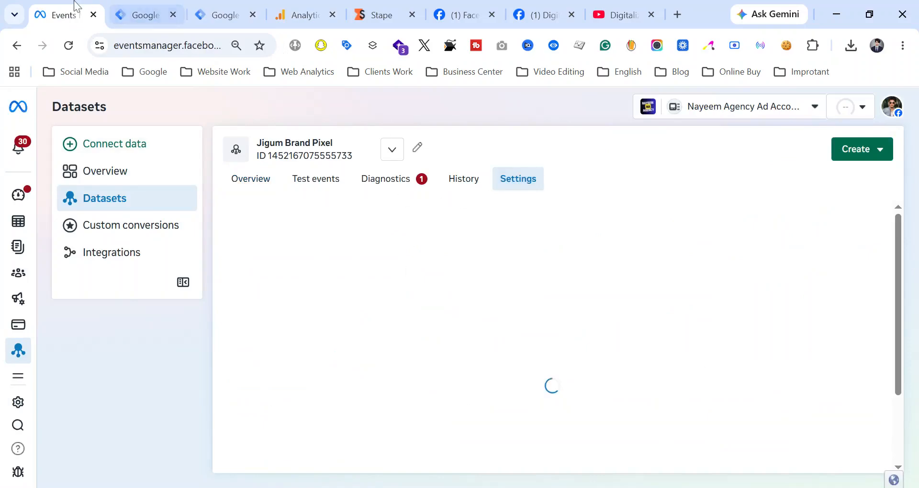
# Open the Conversions API Tag in the server container for editing and clear its Test Event Code.
pyautogui.click(220, 14)
pyautogui.click(264, 267)
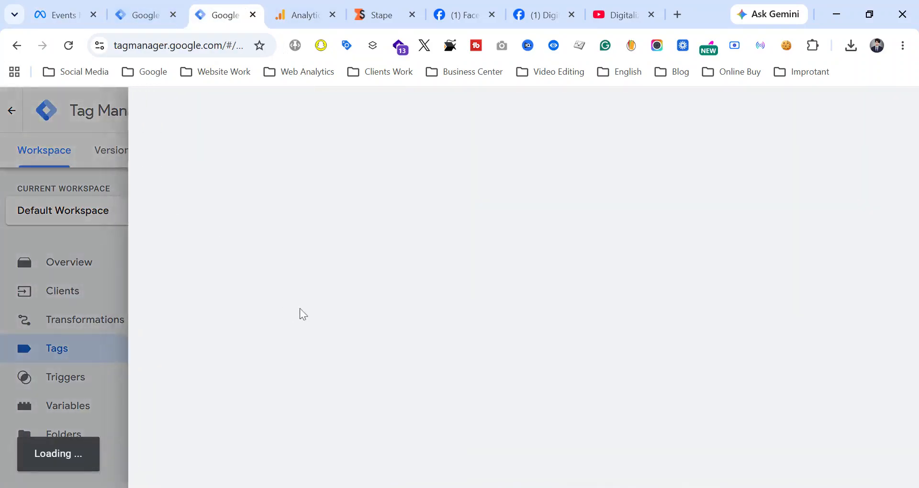
pyautogui.scroll(-2, 306, 389)
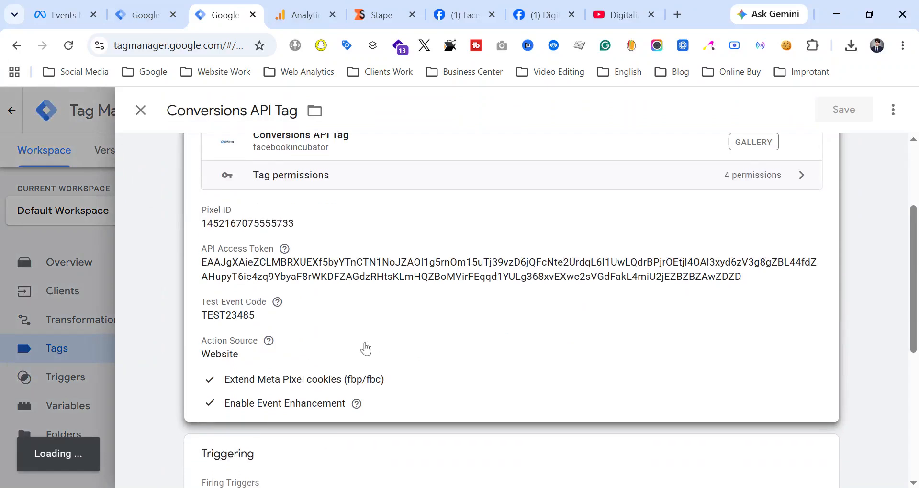
pyautogui.click(373, 354)
pyautogui.scroll(-1, 337, 363)
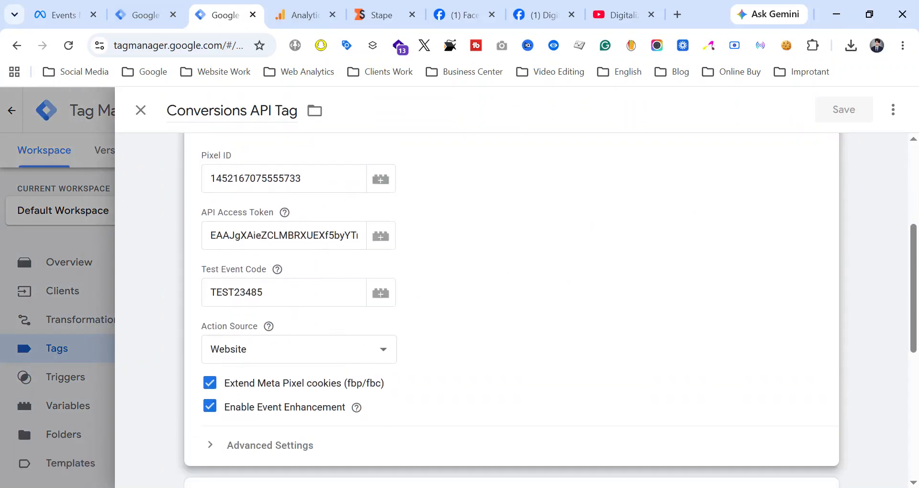
pyautogui.doubleClick(243, 292)
pyautogui.press('BackSpace')
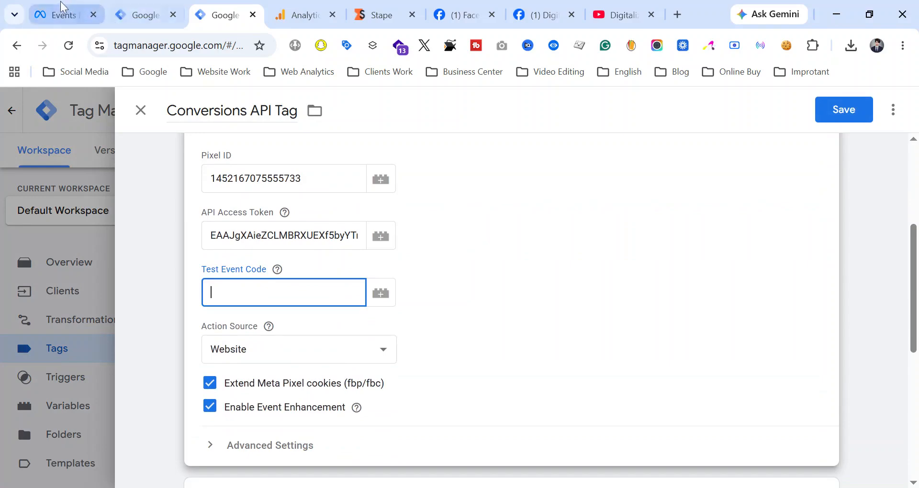
# Look through the Jigum Brand Pixel's settings in Events Manager down to access token generation, and open its test events.
pyautogui.click(67, 15)
pyautogui.scroll(-15, 403, 321)
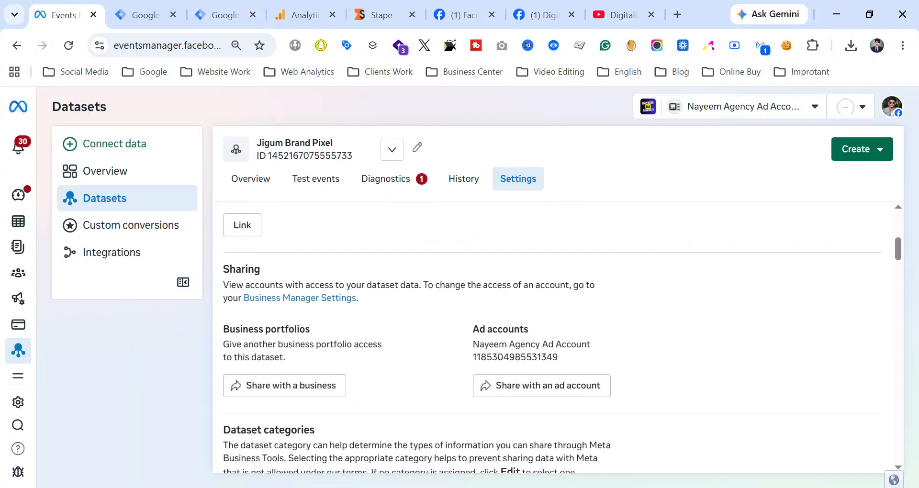
pyautogui.scroll(-15, 394, 373)
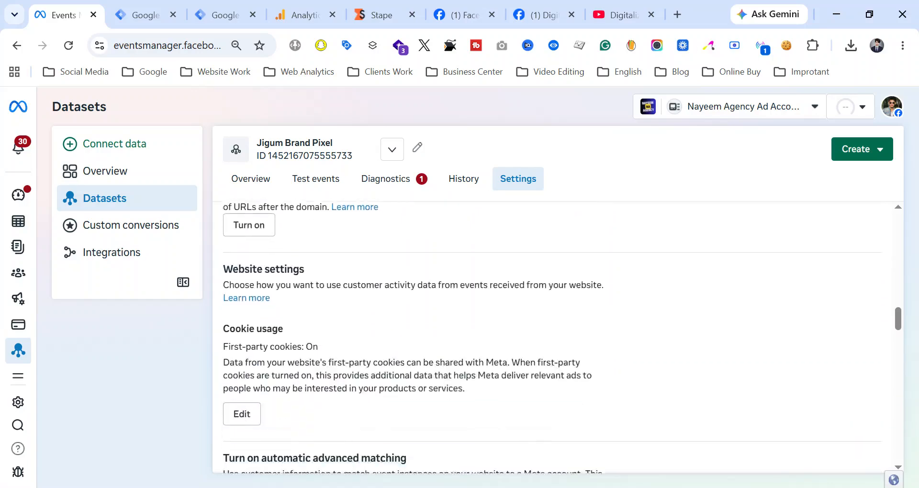
pyautogui.scroll(-10, 365, 367)
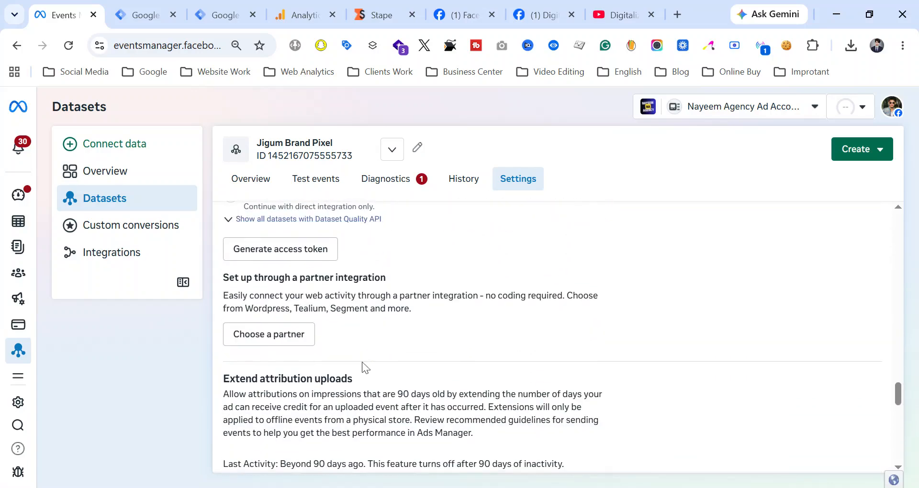
pyautogui.scroll(-3, 363, 369)
pyautogui.scroll(5, 335, 287)
pyautogui.click(311, 179)
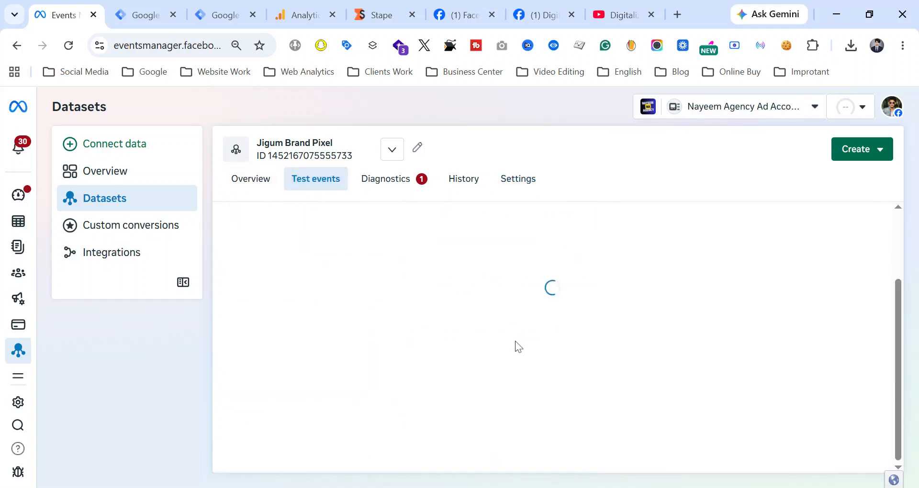
# Choose Website as the marketing channel for the pixel's test events and copy the server events' test code.
pyautogui.click(303, 319)
pyautogui.click(290, 345)
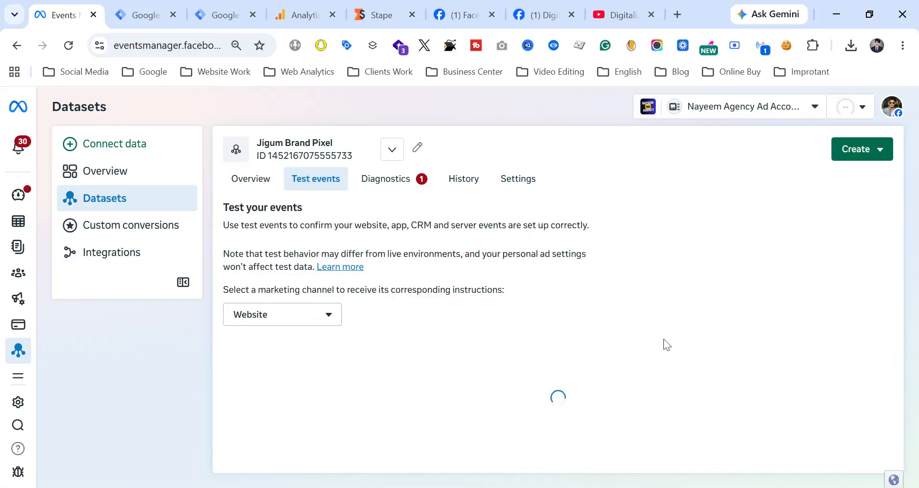
pyautogui.click(601, 349)
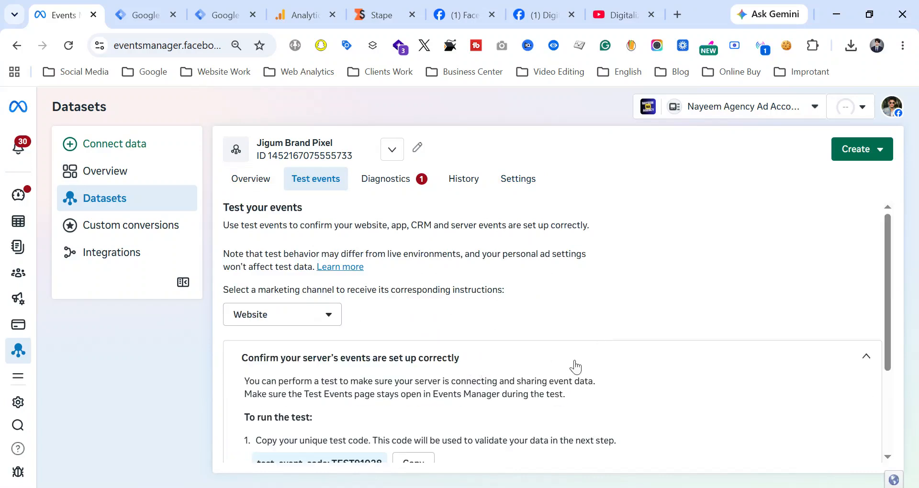
pyautogui.scroll(-3, 605, 355)
pyautogui.click(415, 341)
# Switch to the server container's Conversions API Tag, paste the copied code as its Test Event Code, and save the tag.
pyautogui.click(222, 15)
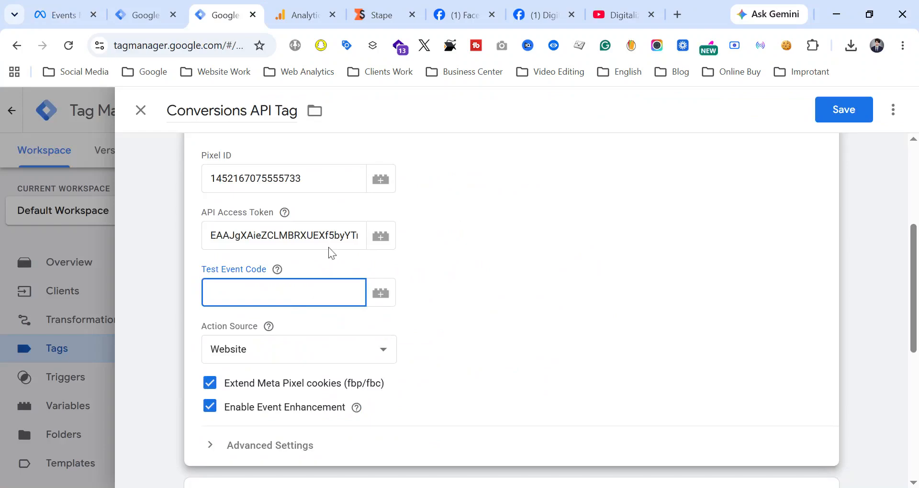
pyautogui.click(74, 11)
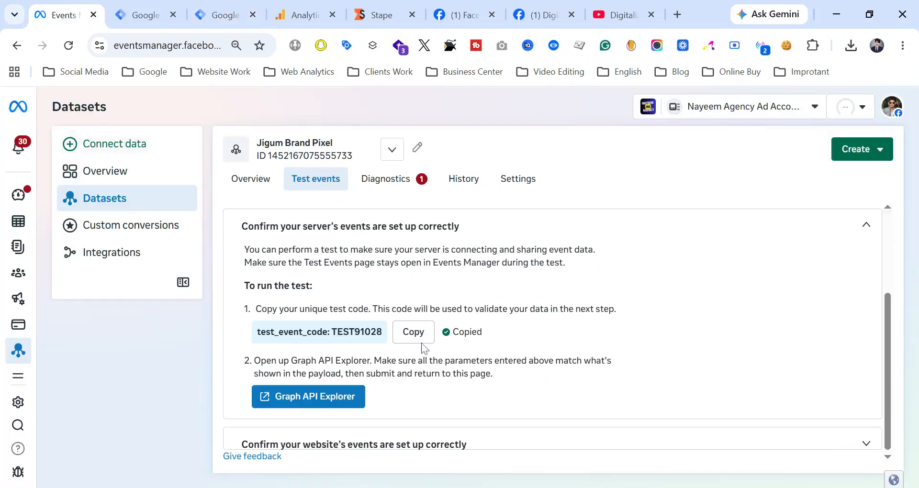
pyautogui.click(223, 15)
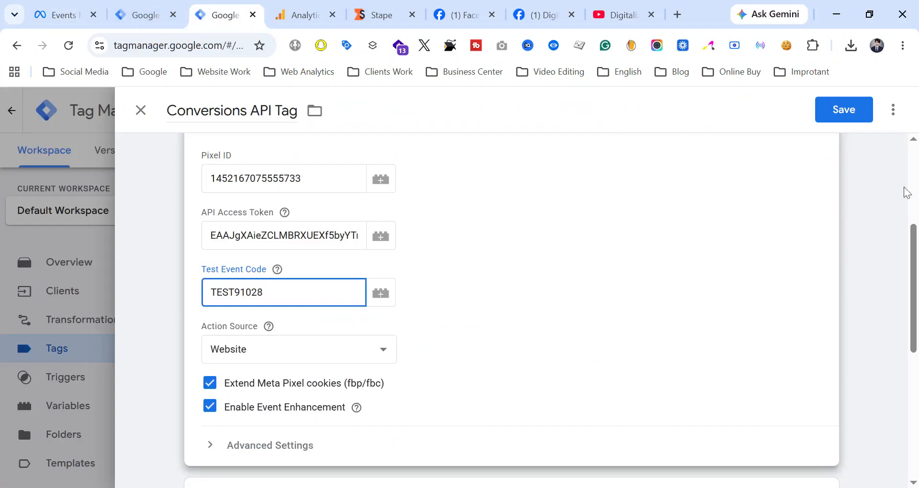
pyautogui.click(857, 112)
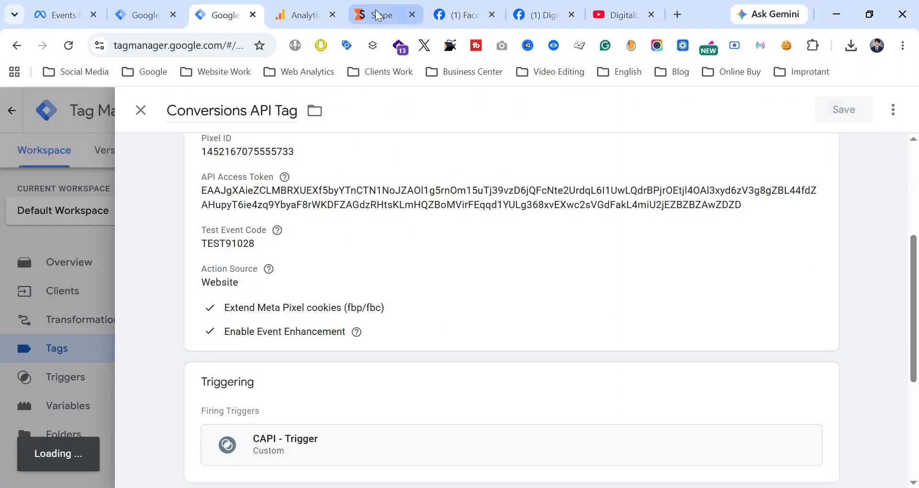
# Switch to Stape and check the Jigum Brand Container's name and request usage.
pyautogui.click(381, 15)
pyautogui.scroll(3, 265, 330)
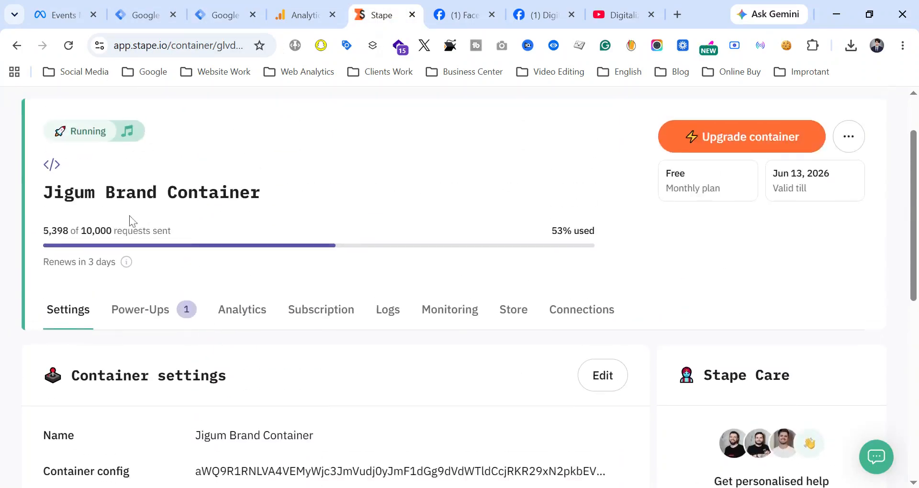
pyautogui.moveTo(44, 192); pyautogui.dragTo(275, 196)
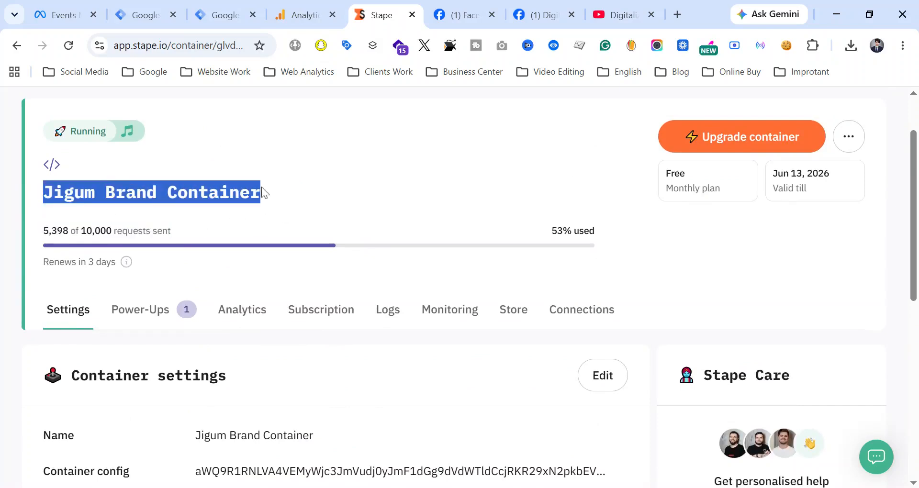
pyautogui.click(275, 196)
pyautogui.moveTo(81, 229)
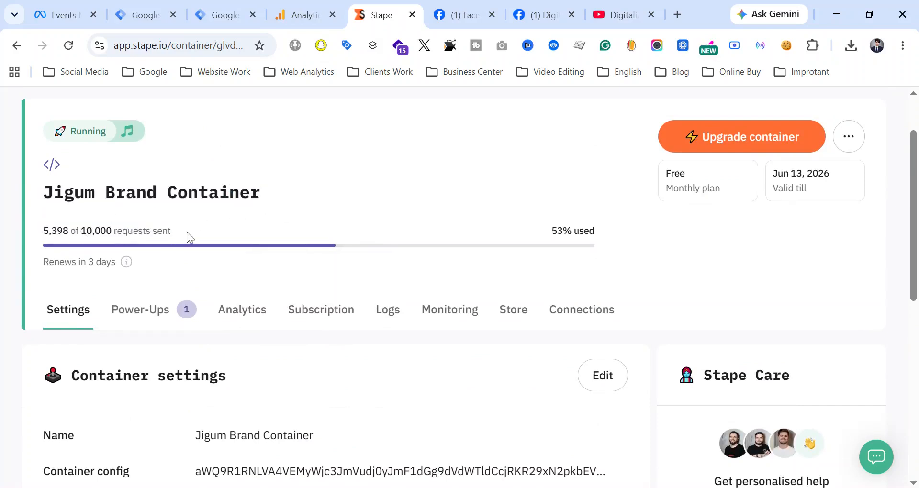
pyautogui.moveTo(48, 237)
# Return to the Jigum Brand - Server container in Tag Manager and start its preview mode.
pyautogui.click(220, 15)
pyautogui.click(144, 15)
pyautogui.scroll(-1, 345, 377)
pyautogui.scroll(1, 344, 377)
pyautogui.click(221, 14)
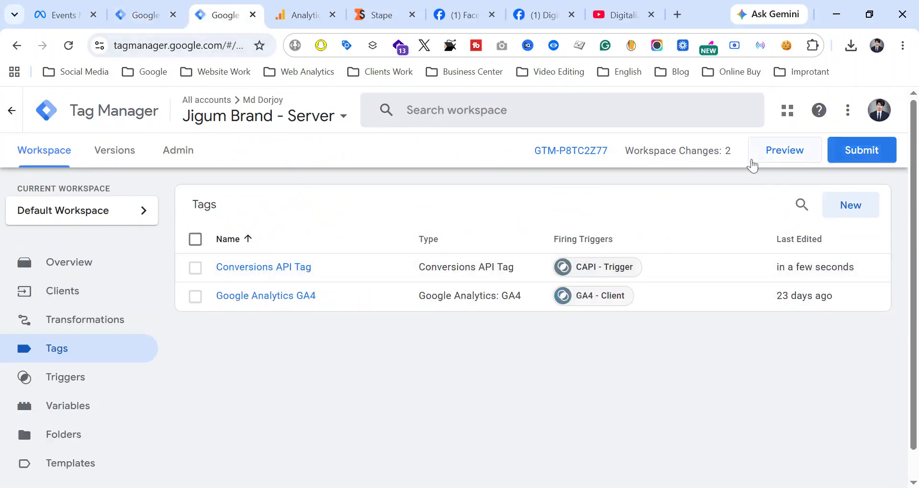
pyautogui.click(766, 156)
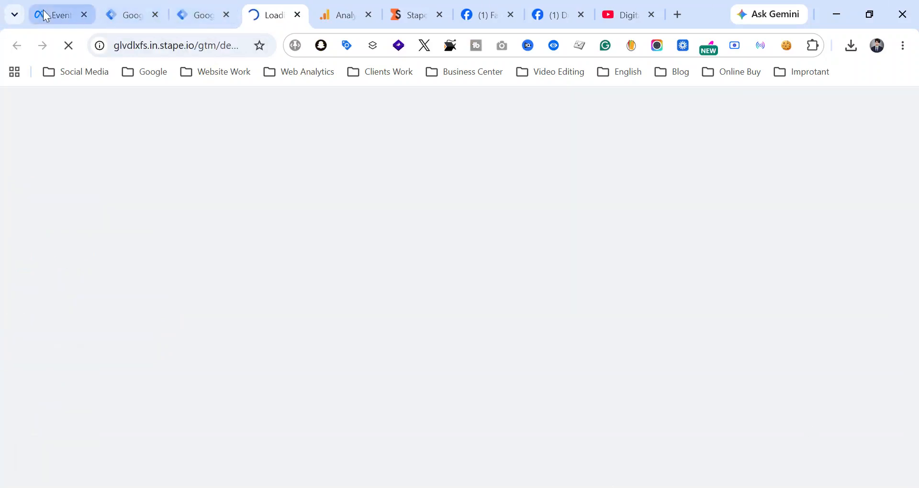
# Move the Events Manager tab beside the server preview tab and start previewing the Jigum Brand - Web container.
pyautogui.moveTo(46, 7); pyautogui.dragTo(294, 4)
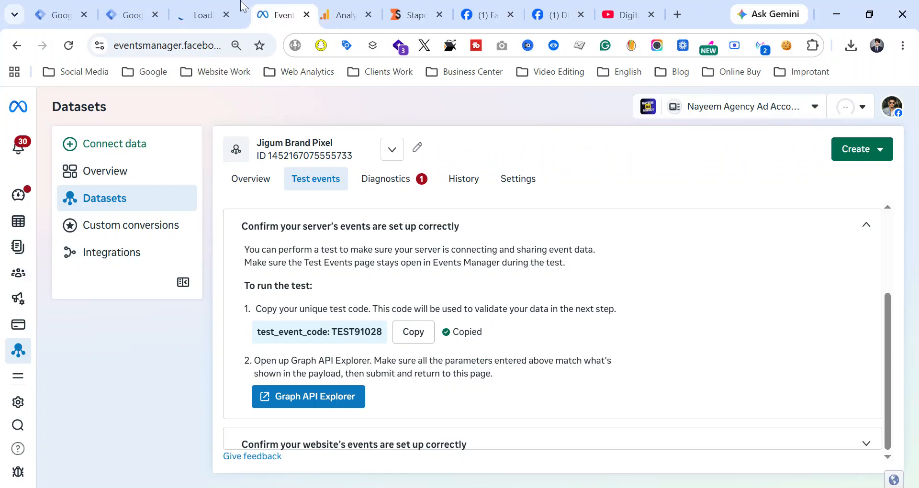
pyautogui.click(199, 10)
pyautogui.click(150, 6)
pyautogui.click(64, 10)
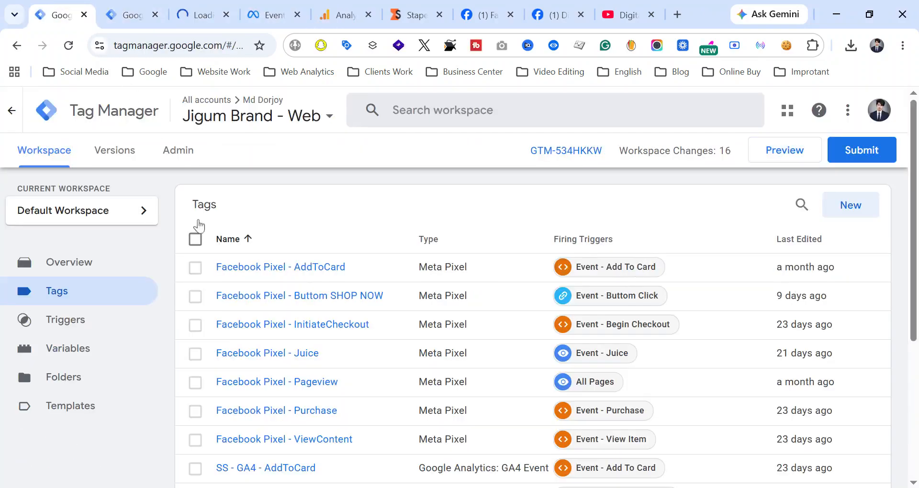
pyautogui.click(795, 157)
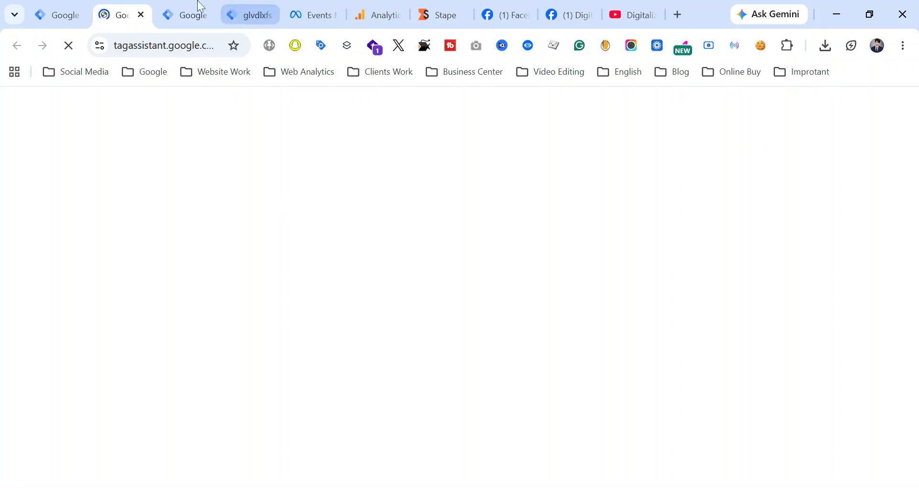
# Look through the Facebook Pixel and GA4 tags in the Jigum Brand - Web container.
pyautogui.click(60, 11)
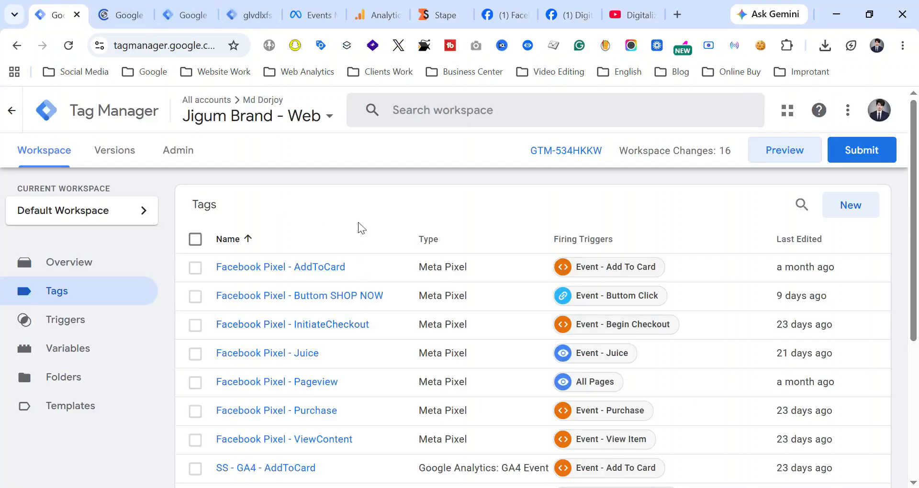
pyautogui.scroll(-3, 360, 228)
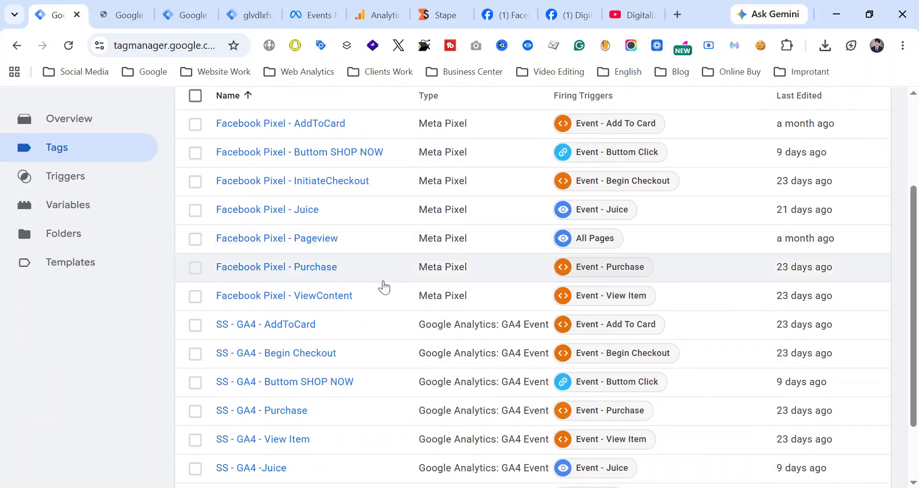
pyautogui.scroll(3, 378, 296)
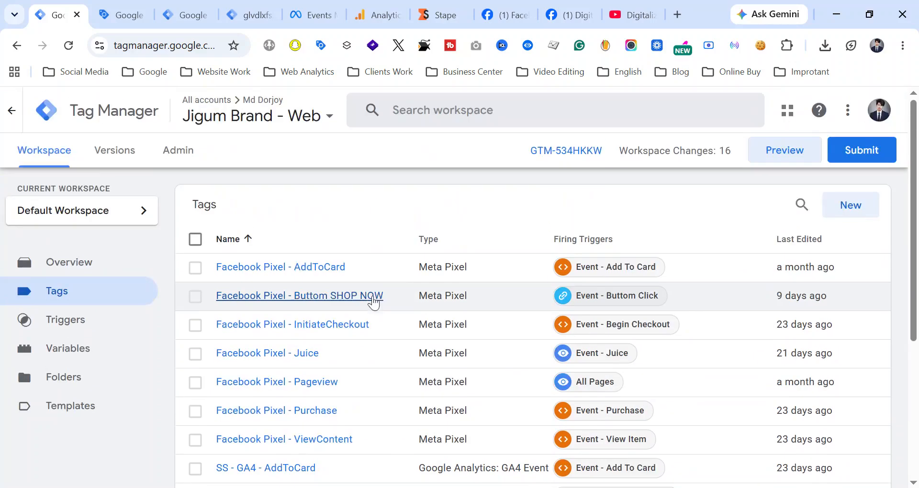
# View the Digitalizes Fix Agency Facebook page, its community group and its YouTube channel.
pyautogui.click(484, 16)
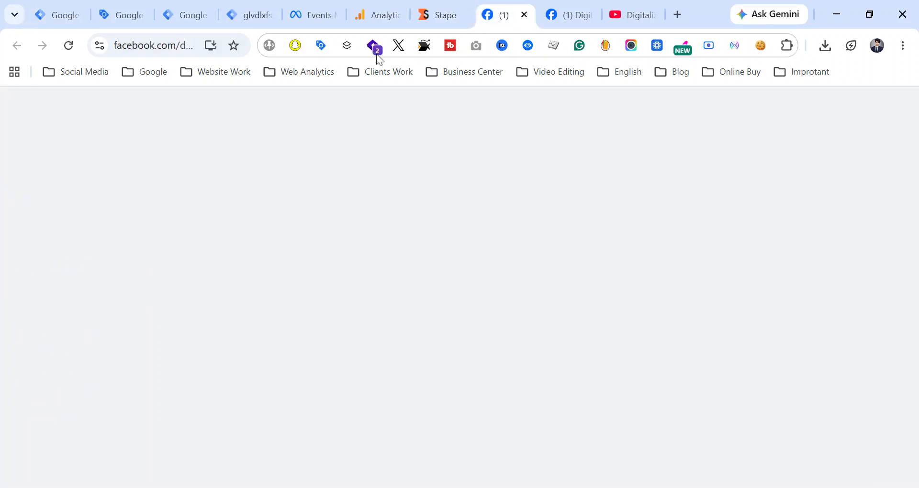
pyautogui.scroll(-4, 532, 334)
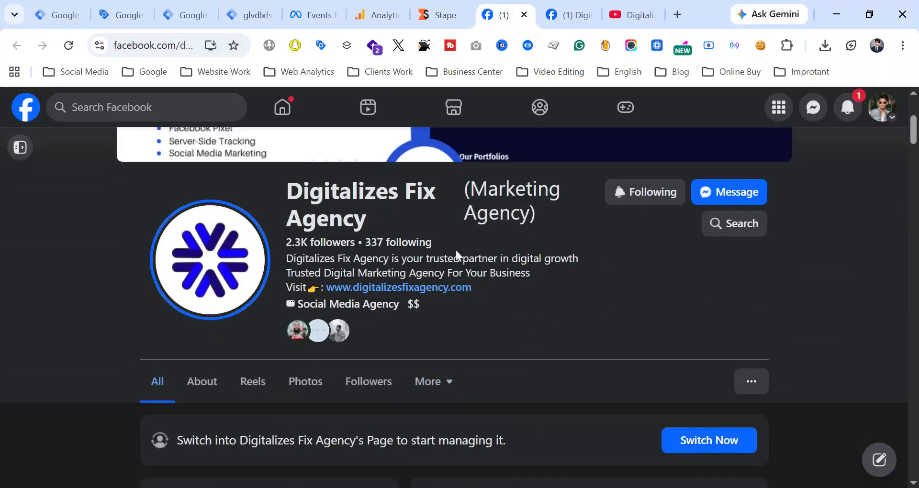
pyautogui.click(567, 6)
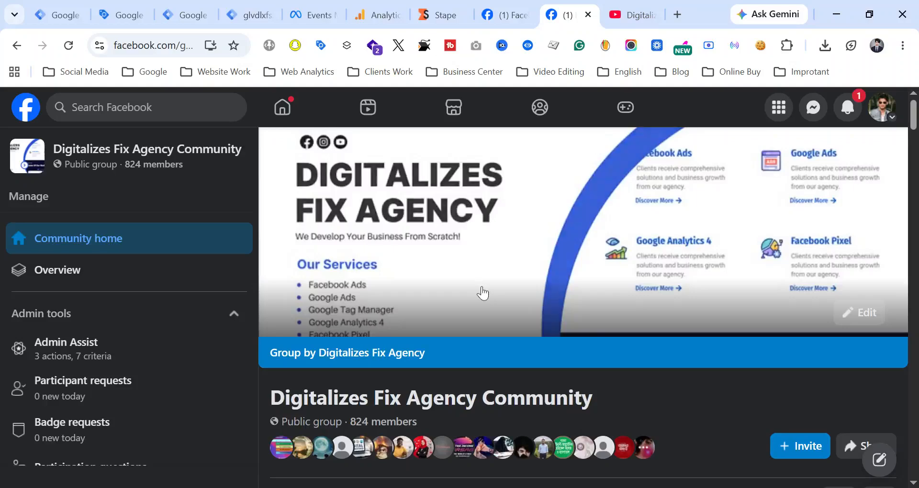
pyautogui.scroll(-5, 481, 292)
pyautogui.click(624, 6)
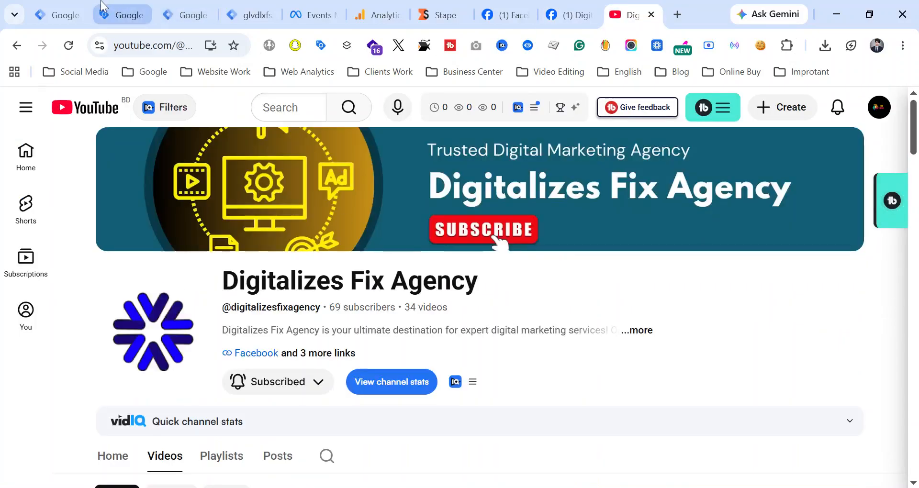
# Connect Tag Assistant to the Jigum Brand website and browse its home page down to Best Selling Products.
pyautogui.click(117, 15)
pyautogui.click(481, 436)
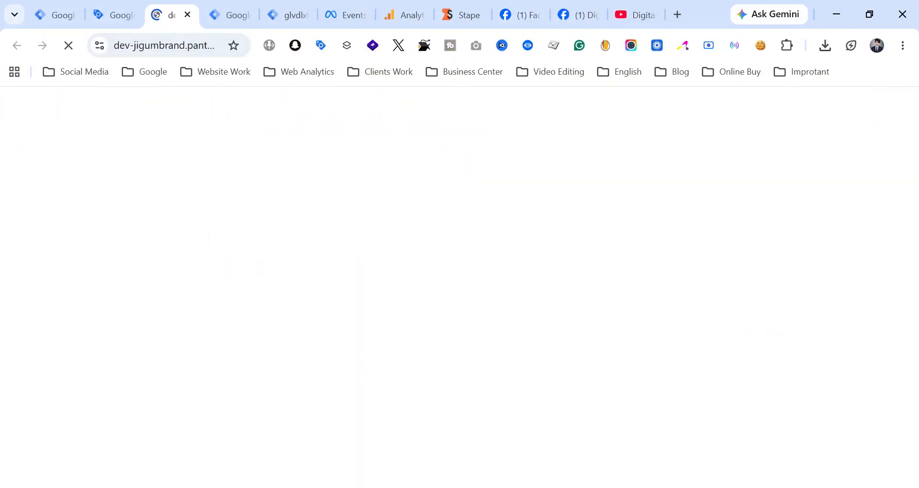
pyautogui.click(450, 405)
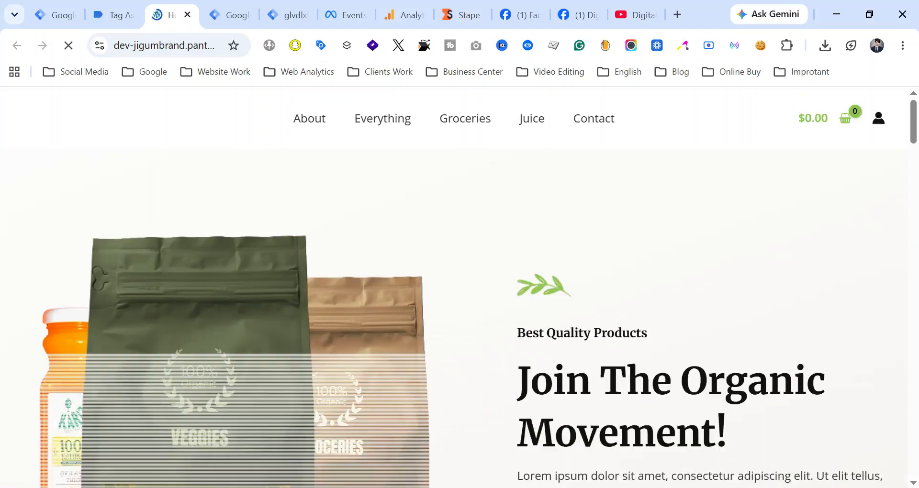
pyautogui.scroll(-15, 510, 306)
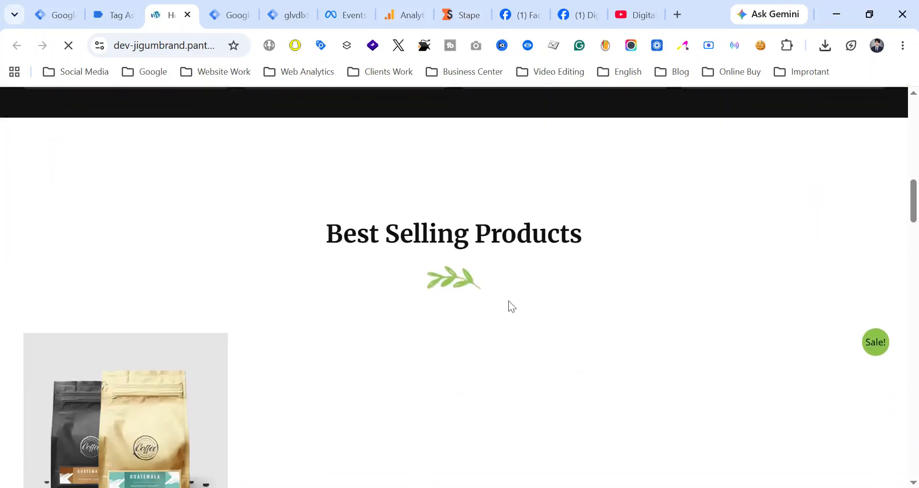
# Collapse the server events test instructions in Events Manager and check the debug view of Jigum Brand Property in Analytics.
pyautogui.click(342, 14)
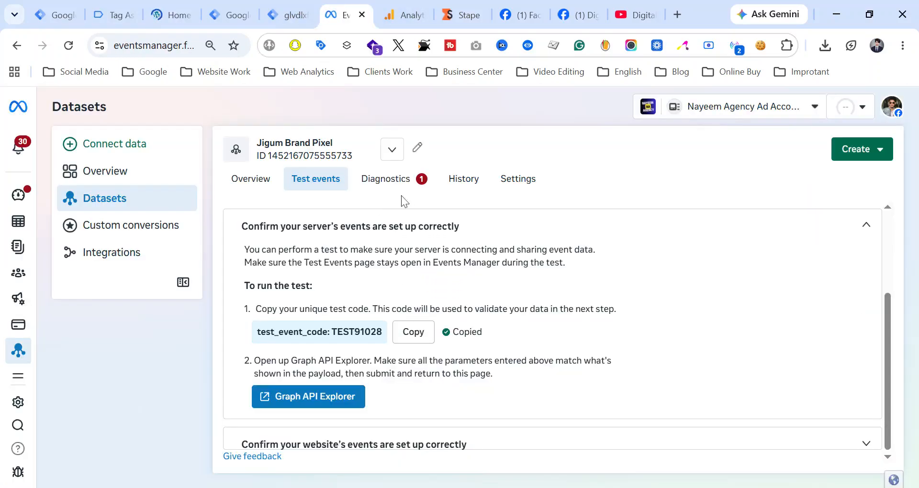
pyautogui.scroll(3, 371, 344)
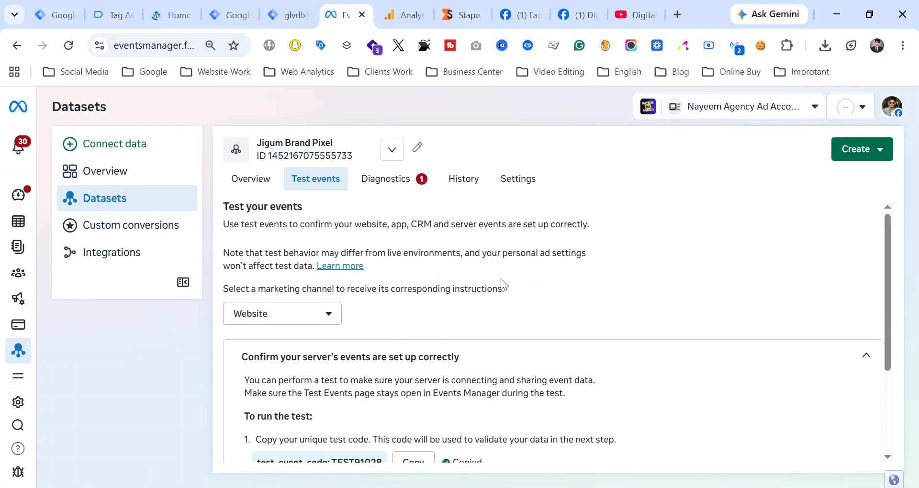
pyautogui.click(867, 359)
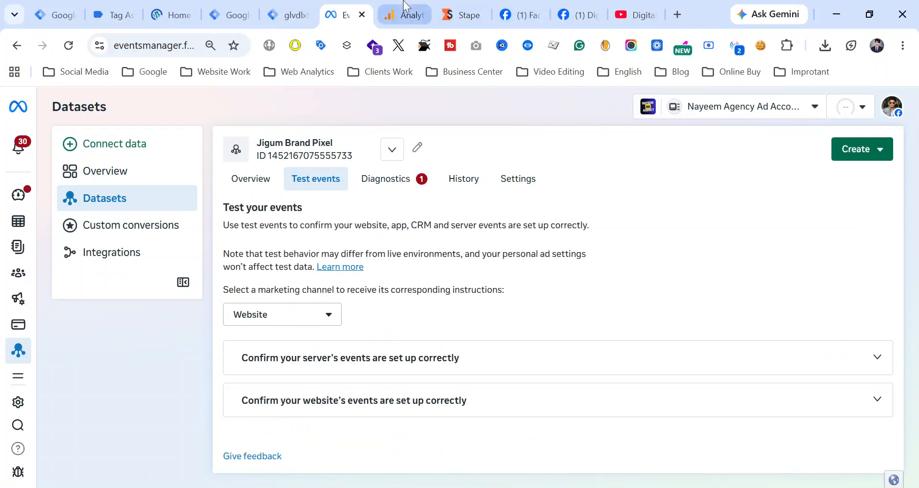
pyautogui.click(404, 15)
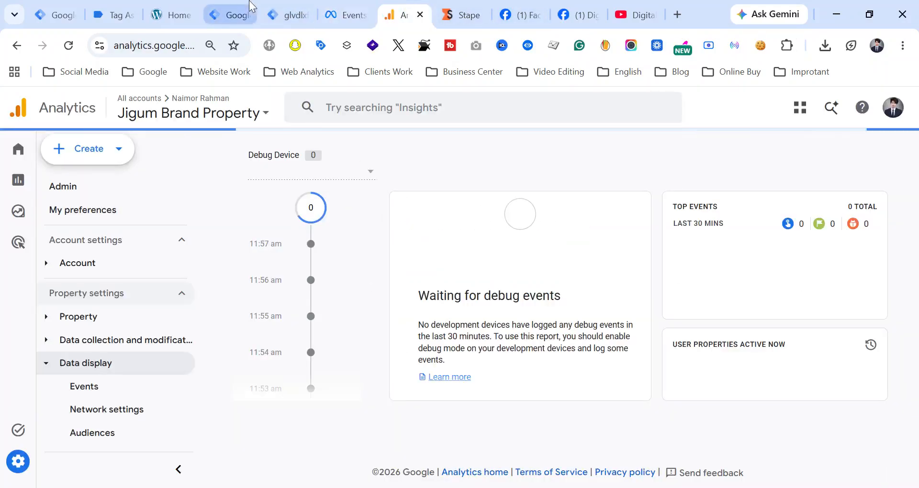
# Return to the store's home page, open the Handpicked Red Chillies product, and look over the page.
pyautogui.click(163, 6)
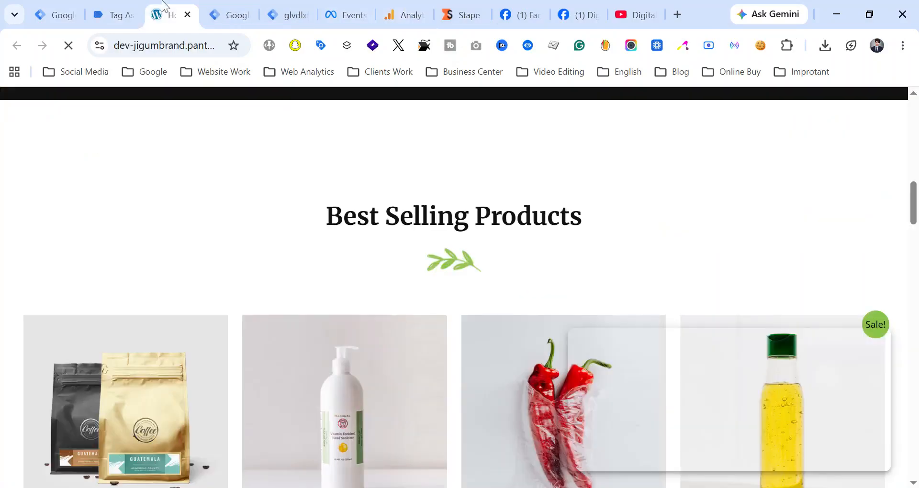
pyautogui.scroll(-10, 343, 289)
pyautogui.scroll(-10, 343, 293)
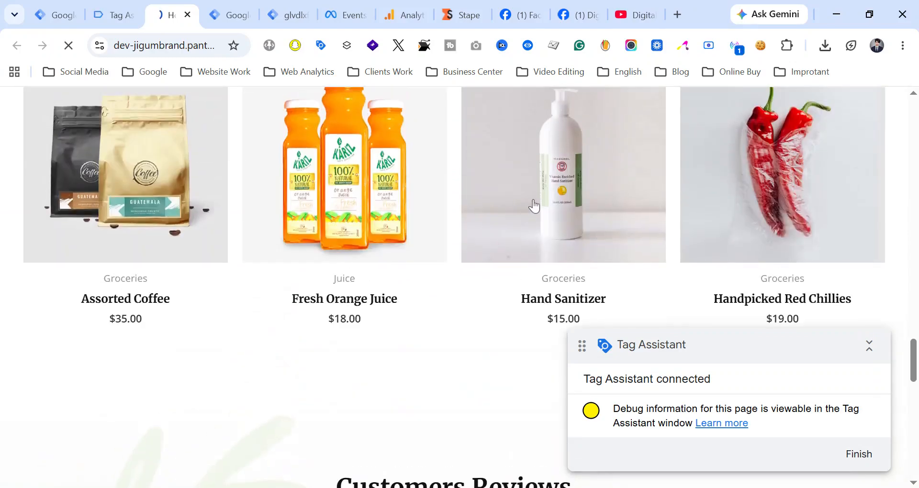
pyautogui.click(721, 299)
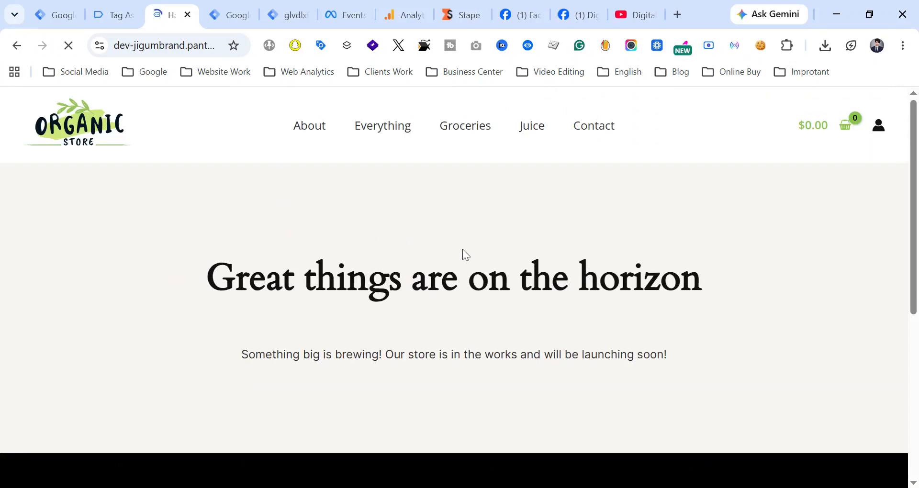
pyautogui.scroll(-1, 465, 255)
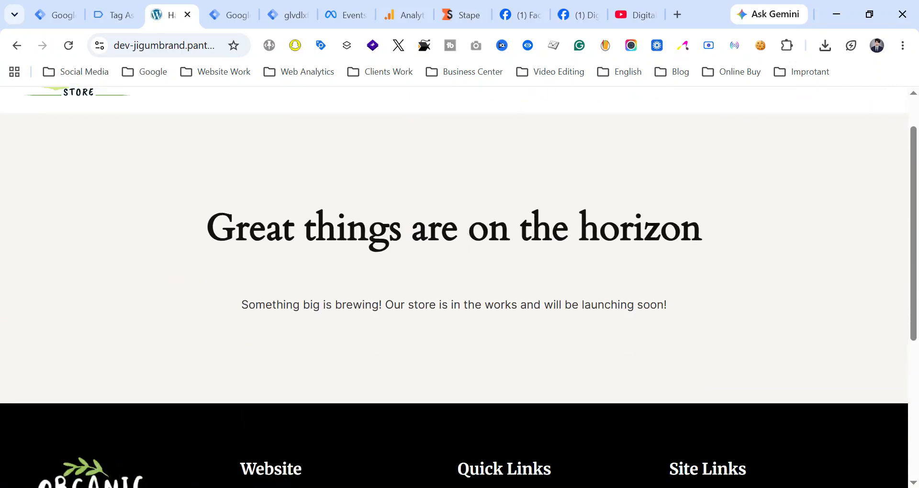
pyautogui.scroll(1, 529, 338)
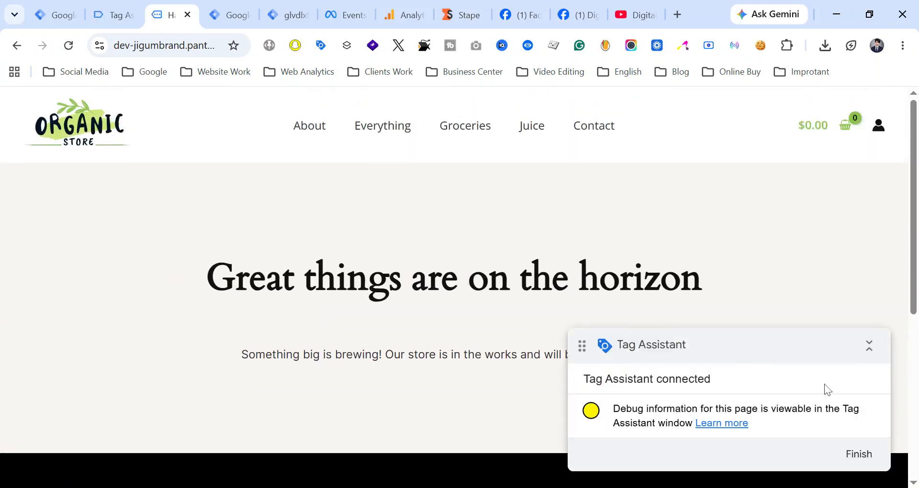
# Collapse the Tag Assistant overlay and browse the store's About page.
pyautogui.click(868, 347)
pyautogui.click(311, 139)
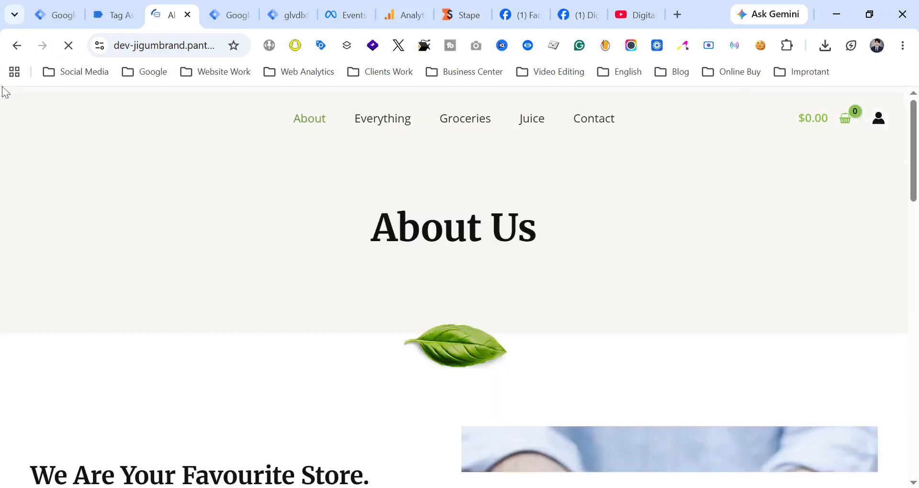
pyautogui.scroll(-6, 353, 240)
pyautogui.scroll(6, 379, 261)
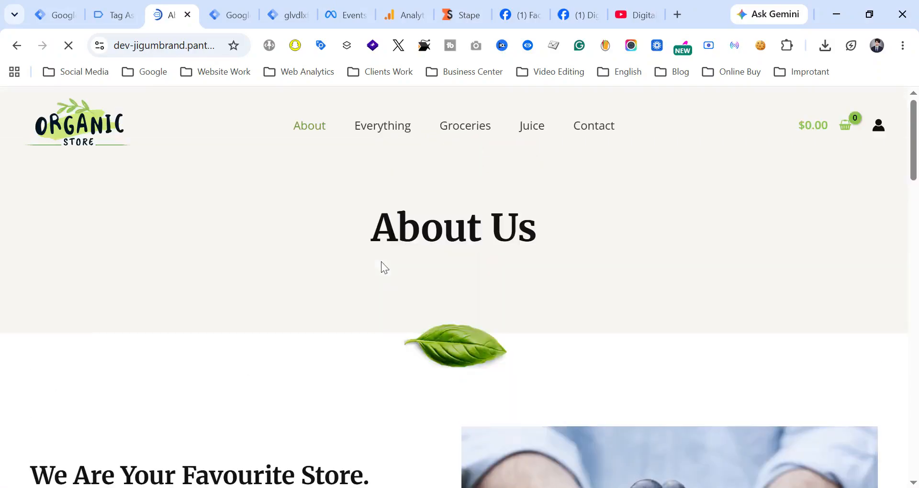
# Look over the About page, open the store's Groceries page and reload it.
pyautogui.scroll(-12, 379, 266)
pyautogui.scroll(-5, 420, 299)
pyautogui.scroll(15, 422, 302)
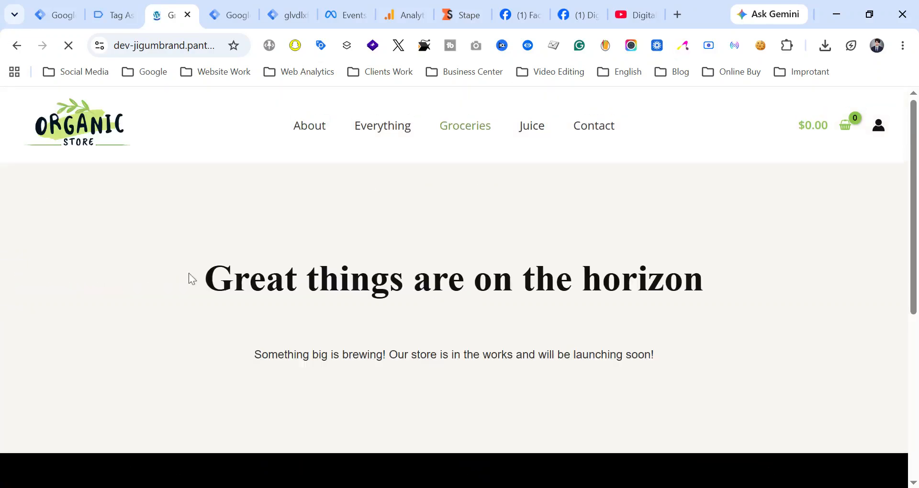
pyautogui.click(69, 46)
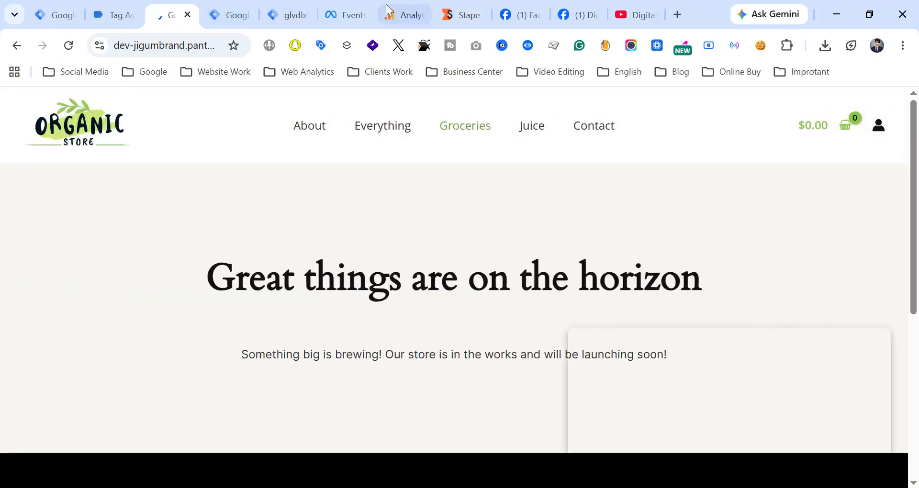
# Check the debug view of Jigum Brand Property in Analytics and the events received by Jigum Brand Pixel in Events Manager.
pyautogui.click(401, 14)
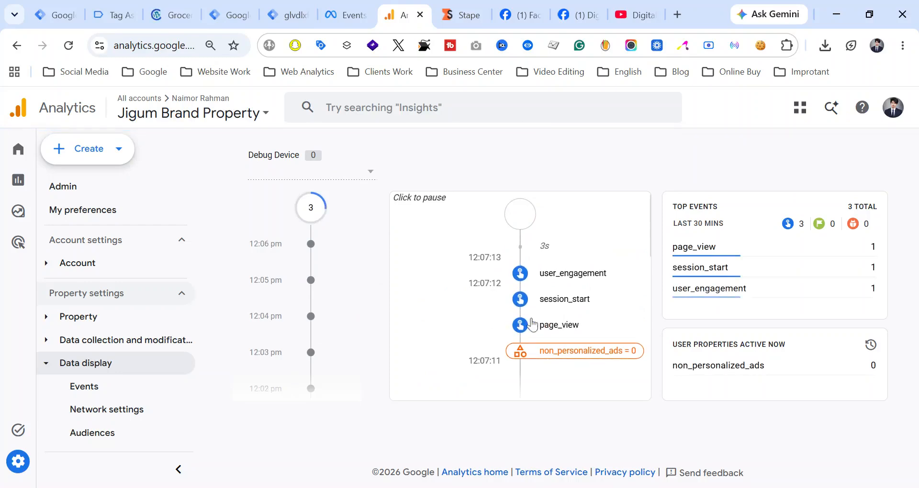
pyautogui.click(347, 15)
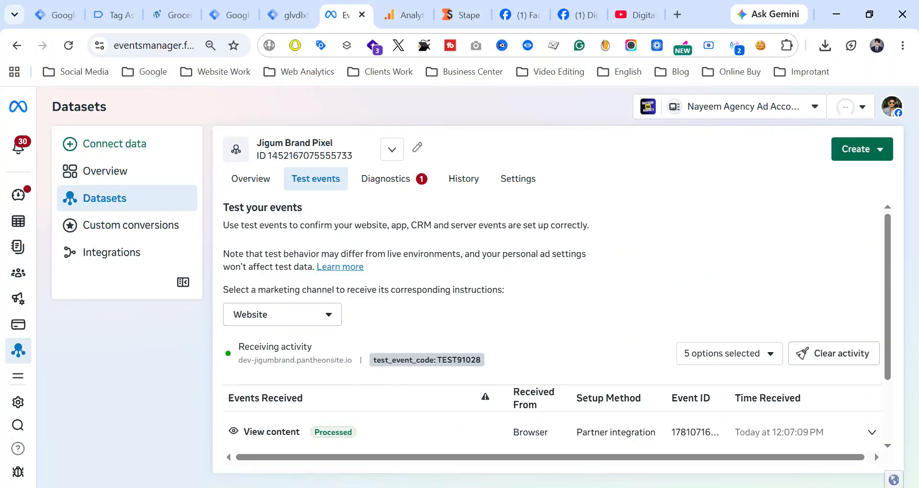
pyautogui.scroll(-2, 366, 397)
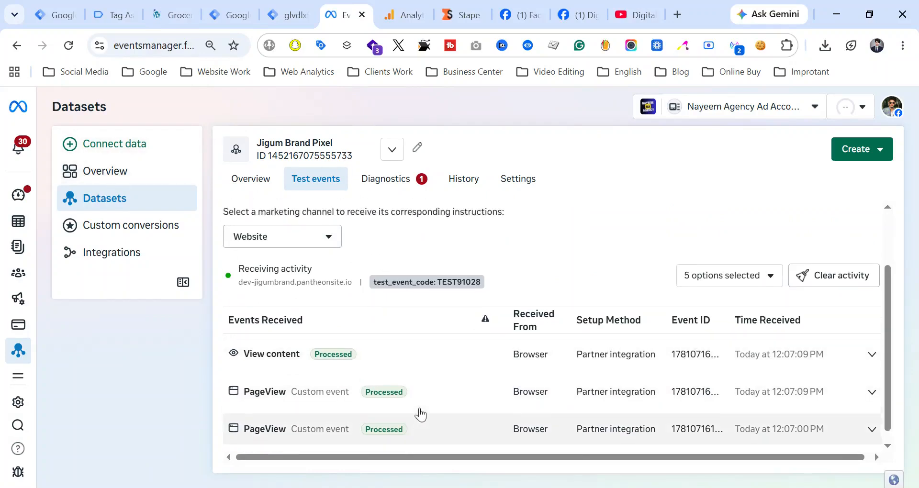
# Return to the store's Groceries page and go from there to the home page.
pyautogui.click(172, 15)
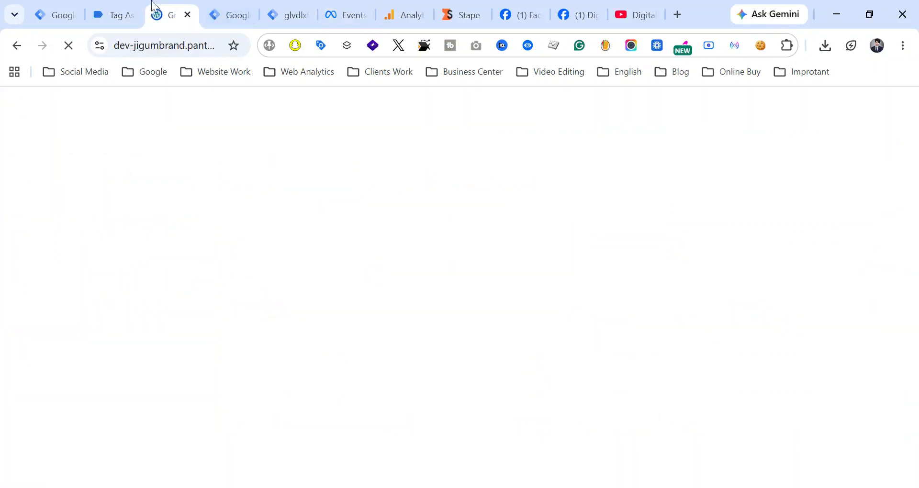
pyautogui.scroll(-2, 383, 343)
pyautogui.scroll(2, 406, 349)
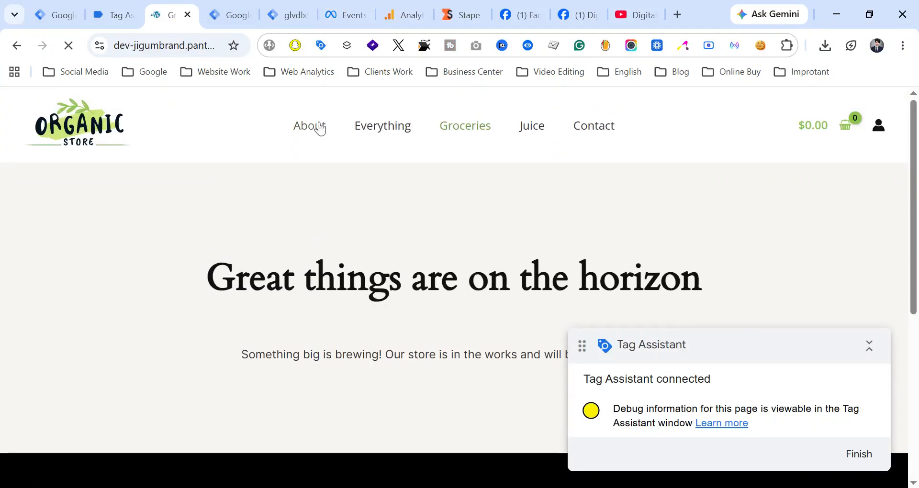
pyautogui.click(62, 137)
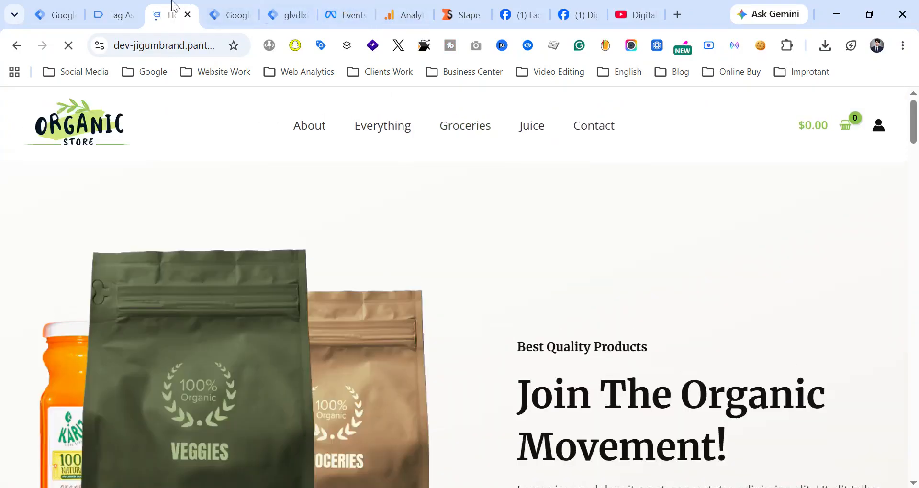
# Open the Assorted Coffee product from the home page, reload it, and go to the store's Juice page.
pyautogui.scroll(-3, 322, 283)
pyautogui.scroll(-8, 320, 283)
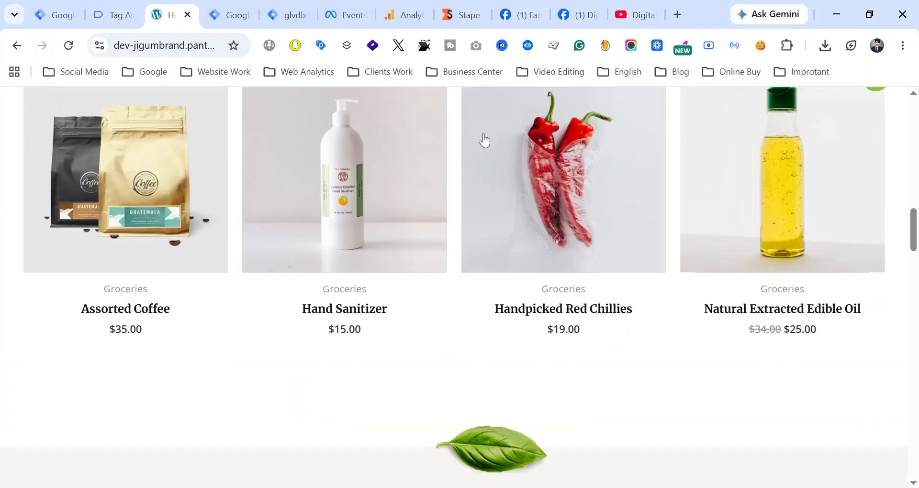
pyautogui.click(155, 218)
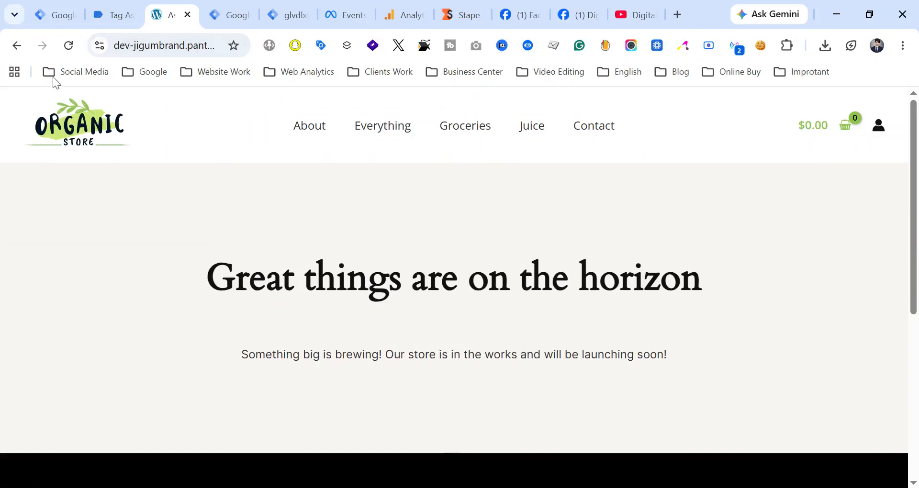
pyautogui.click(69, 45)
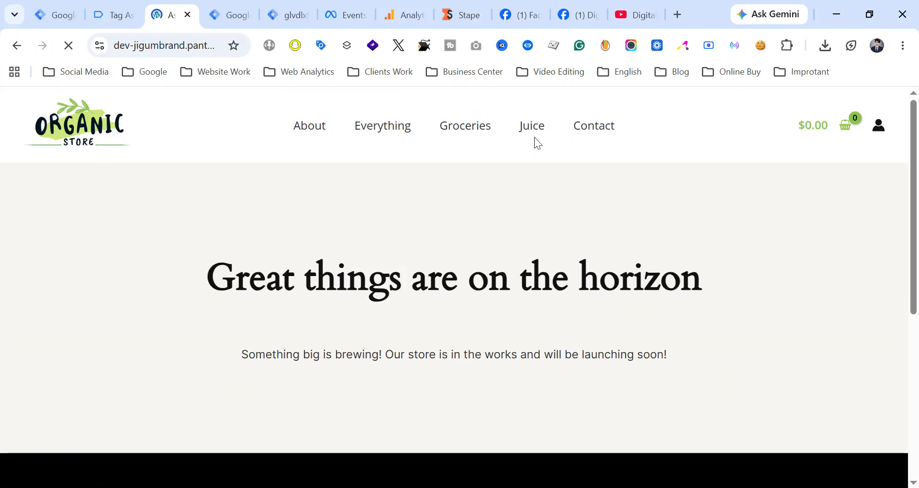
pyautogui.click(535, 124)
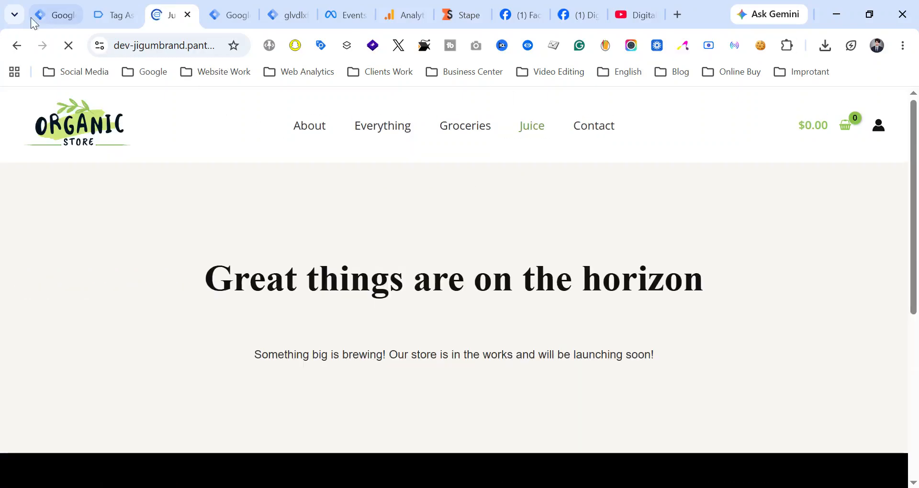
# Review the Facebook Pixel and SS - GA4 tags with their firing triggers in the Jigum Brand - Web container in Tag Manager.
pyautogui.click(58, 14)
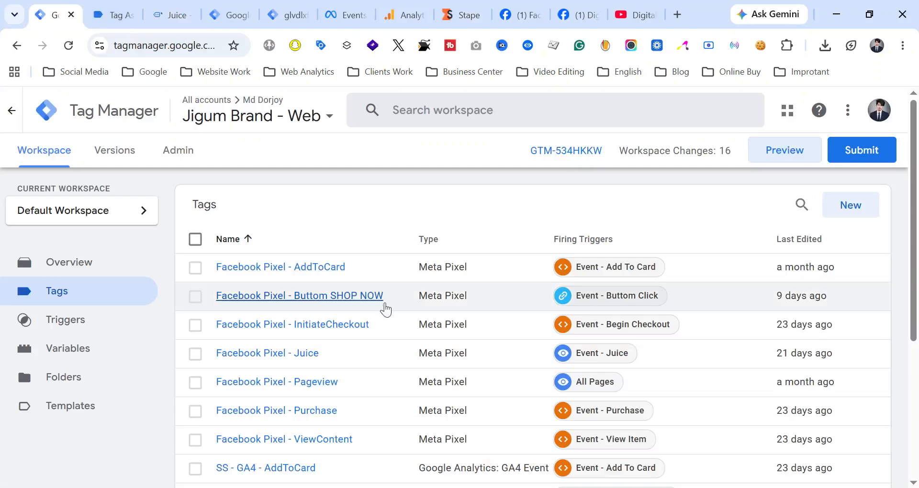
pyautogui.scroll(-5, 384, 309)
pyautogui.scroll(-1, 385, 310)
pyautogui.scroll(5, 384, 310)
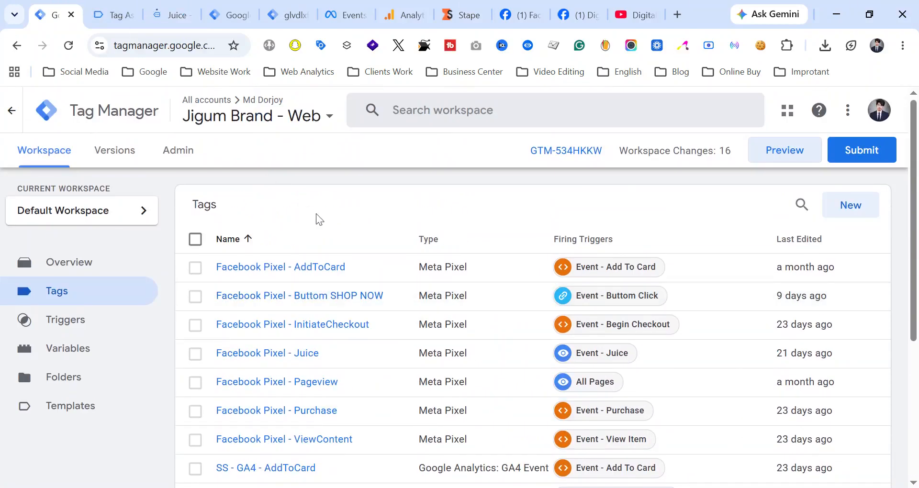
pyautogui.scroll(-3, 318, 220)
pyautogui.scroll(3, 361, 323)
pyautogui.scroll(-3, 362, 325)
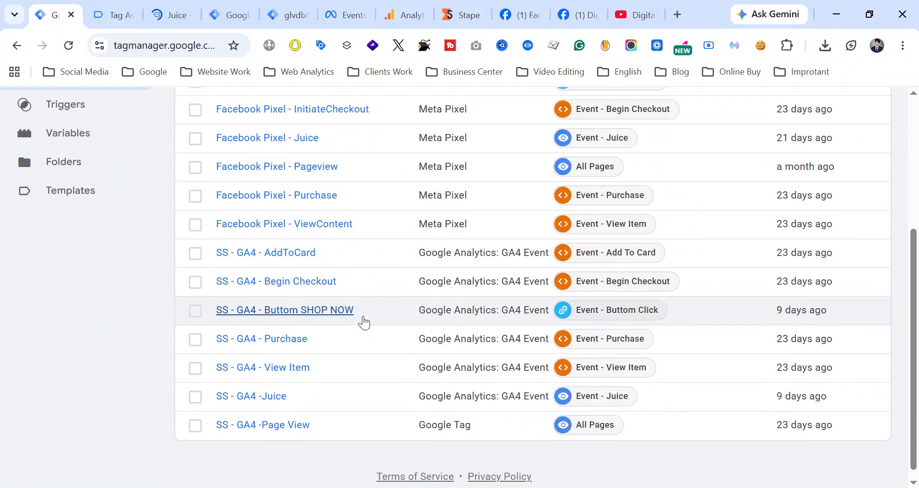
pyautogui.scroll(3, 330, 356)
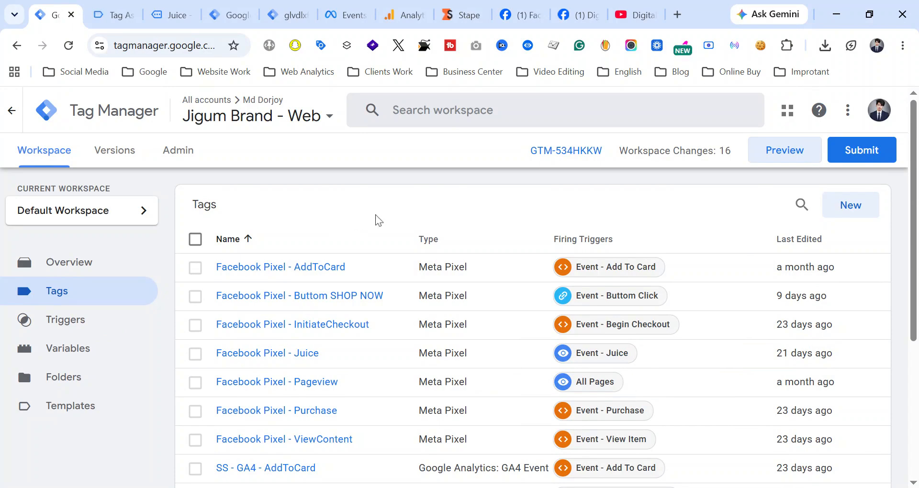
pyautogui.scroll(-5, 377, 220)
pyautogui.scroll(3, 369, 306)
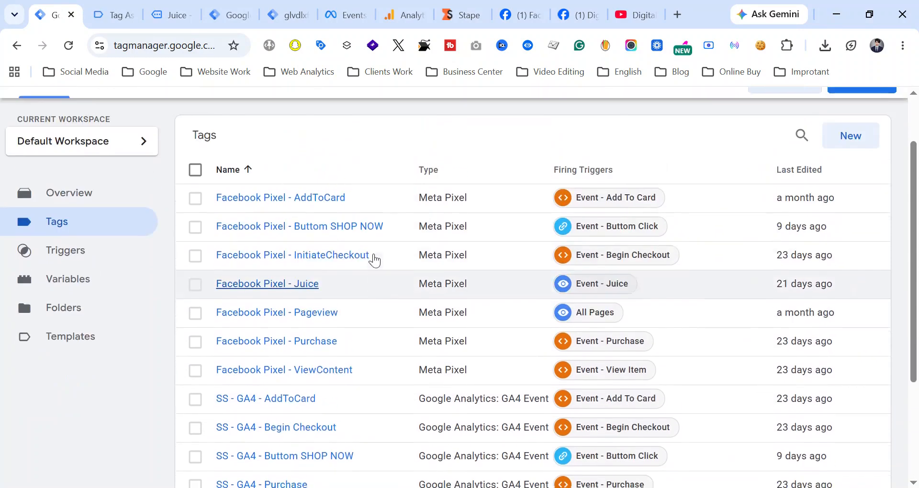
pyautogui.scroll(2, 373, 260)
pyautogui.scroll(-4, 353, 252)
pyautogui.scroll(2, 354, 255)
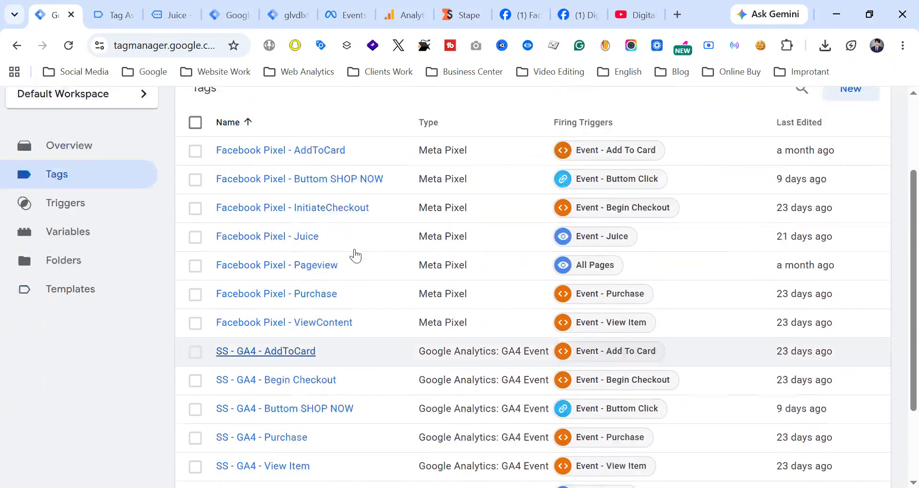
pyautogui.scroll(3, 355, 256)
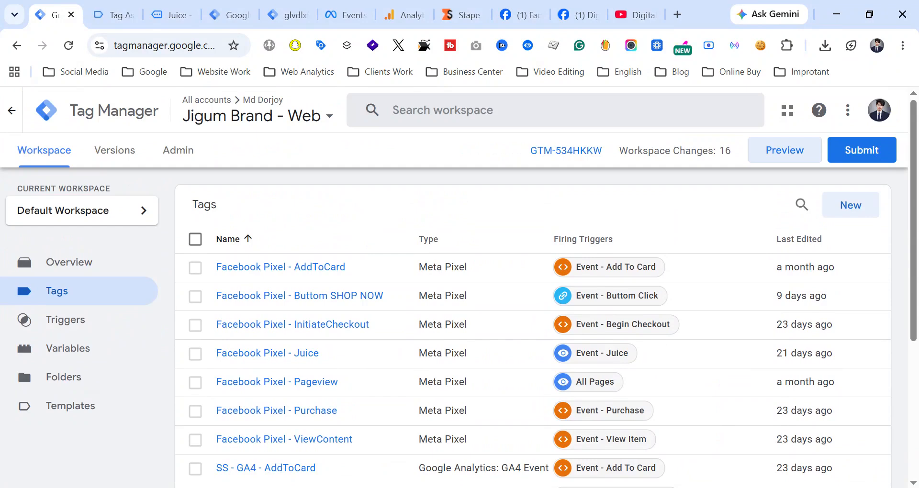
pyautogui.scroll(-5, 343, 229)
pyautogui.scroll(5, 343, 229)
# Check the Analytics debug view for the Juice page's events and look over the Jigum Brand Container's overview and settings in Stape.
pyautogui.click(405, 15)
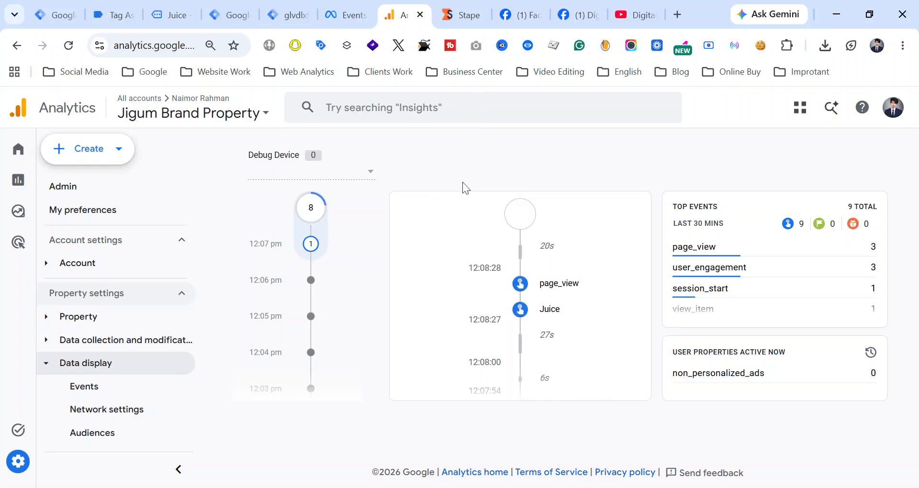
pyautogui.click(467, 6)
pyautogui.scroll(-3, 417, 309)
pyautogui.scroll(1, 417, 309)
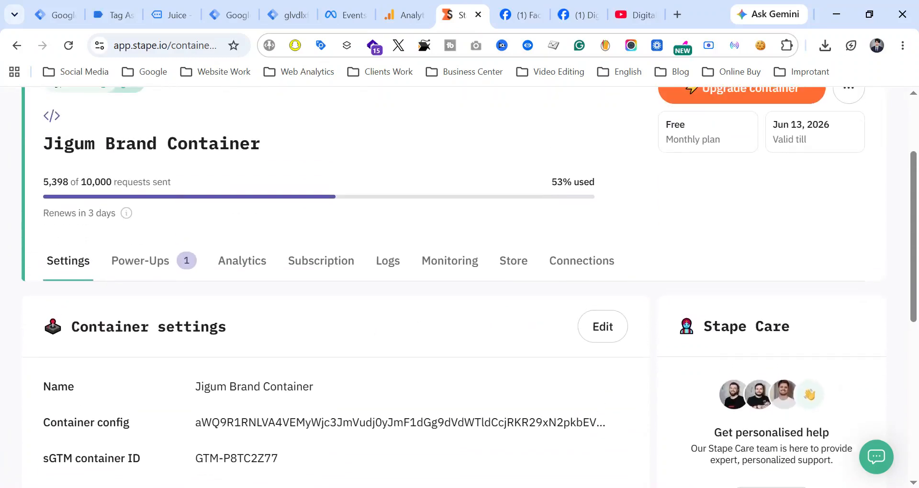
pyautogui.scroll(3, 343, 147)
pyautogui.scroll(-3, 288, 192)
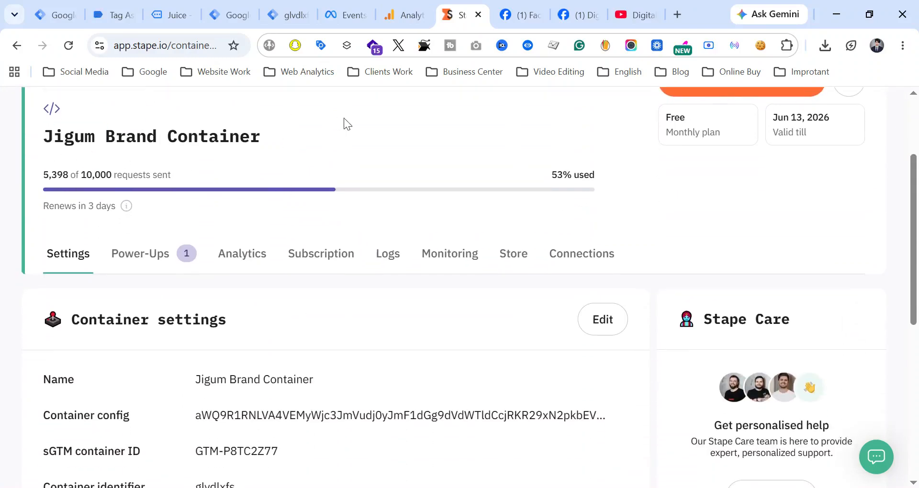
pyautogui.scroll(2, 343, 118)
pyautogui.scroll(-1, 344, 118)
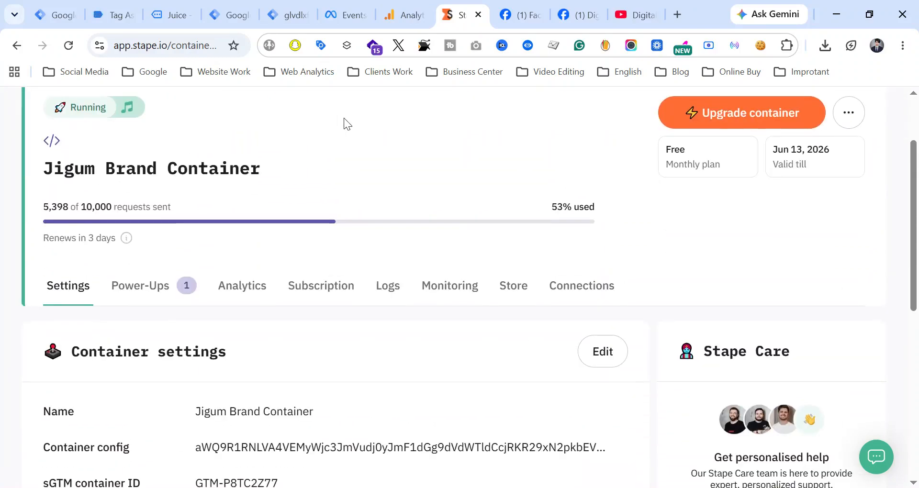
# View the Digitalizes Fix Agency page and the Digitalizes Fix Agency Community group on Facebook.
pyautogui.click(512, 13)
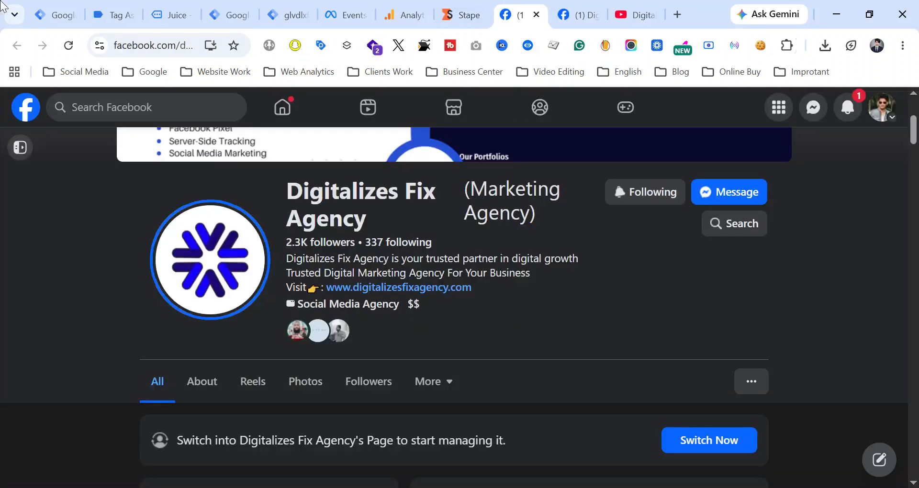
pyautogui.scroll(1, 575, 294)
pyautogui.scroll(-1, 576, 296)
pyautogui.scroll(-1, 575, 298)
pyautogui.click(577, 14)
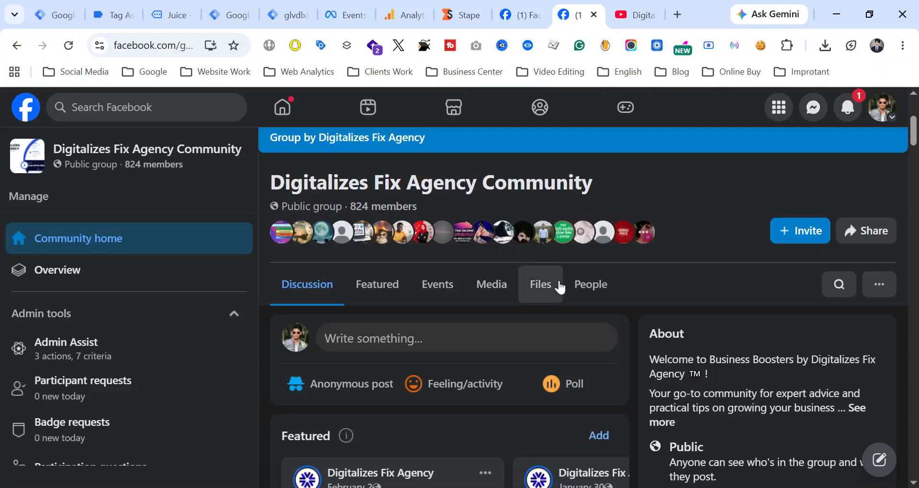
pyautogui.scroll(4, 642, 323)
# Look over the Digitalizes Fix Agency channel and its videos on YouTube.
pyautogui.click(634, 14)
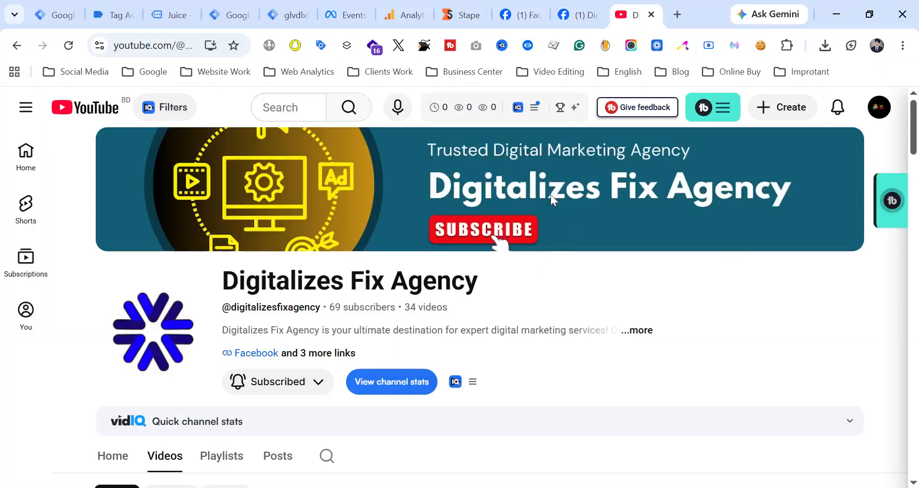
pyautogui.scroll(-2, 560, 277)
pyautogui.scroll(-1, 895, 283)
pyautogui.scroll(3, 909, 297)
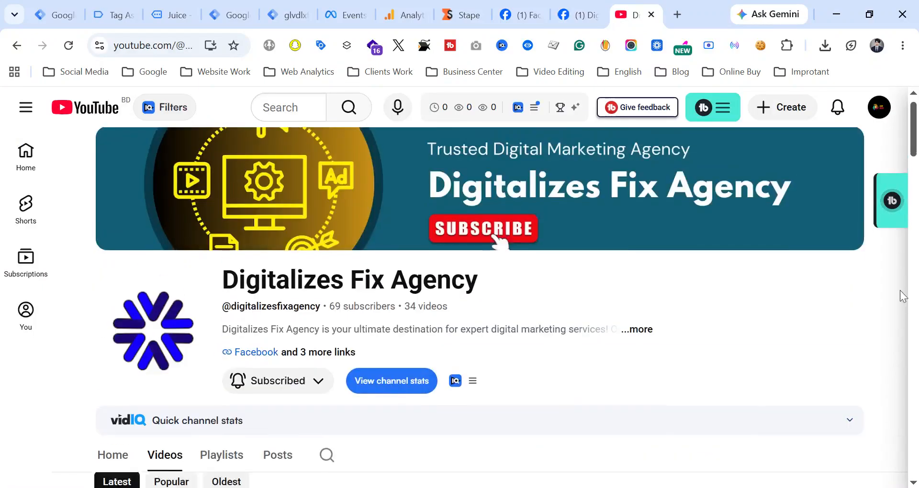
pyautogui.scroll(-6, 903, 296)
pyautogui.scroll(-3, 902, 297)
pyautogui.scroll(8, 902, 307)
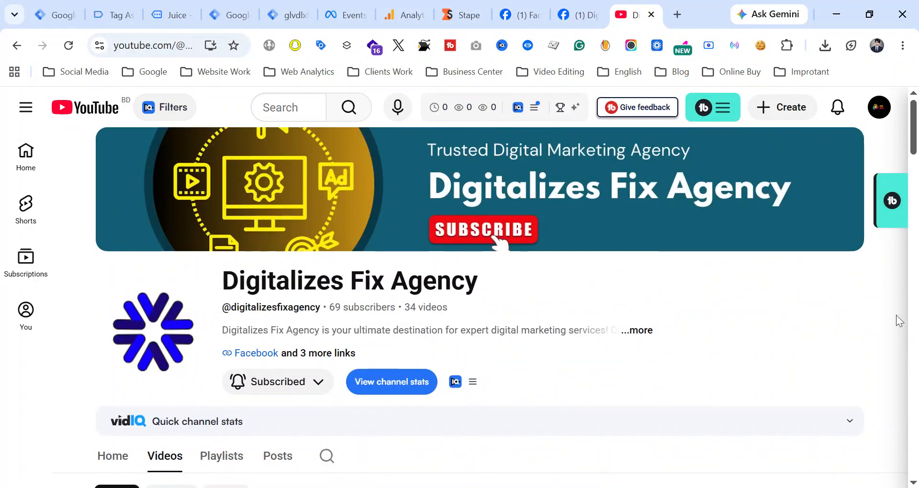
pyautogui.tripleClick(434, 281)
pyautogui.click(794, 319)
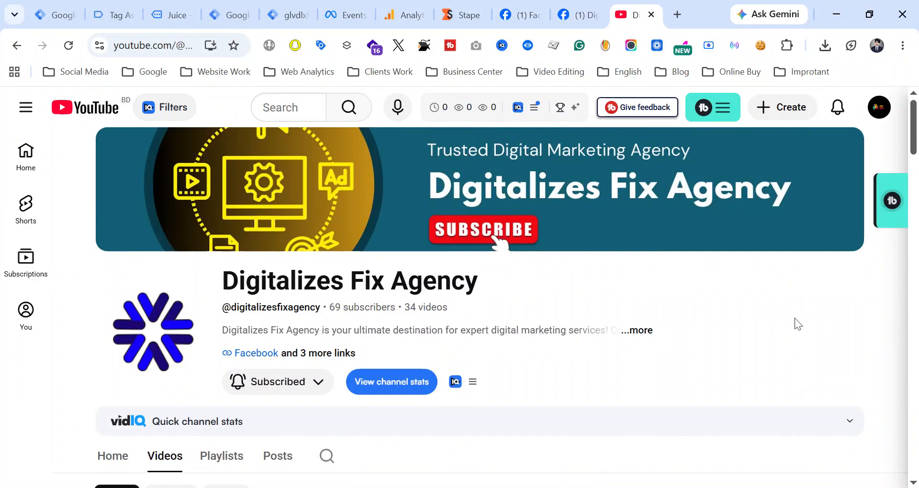